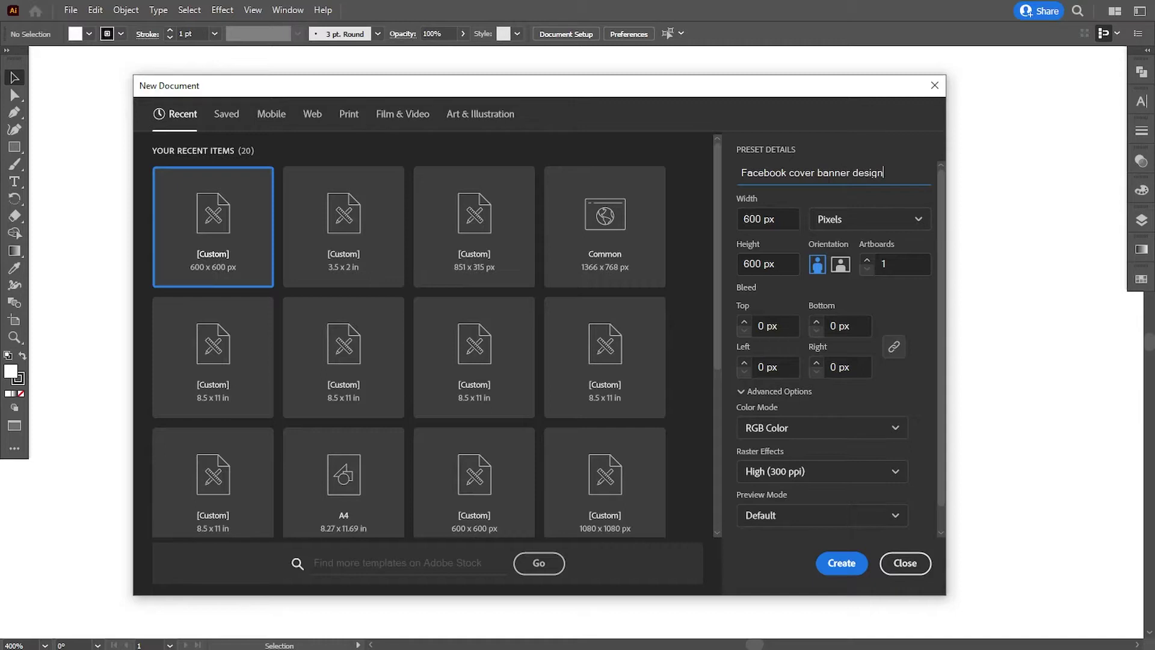
- Create the new document with a width of 820 px and a height of 312 px
left_click(760, 219)
type("820")
key("Tab")
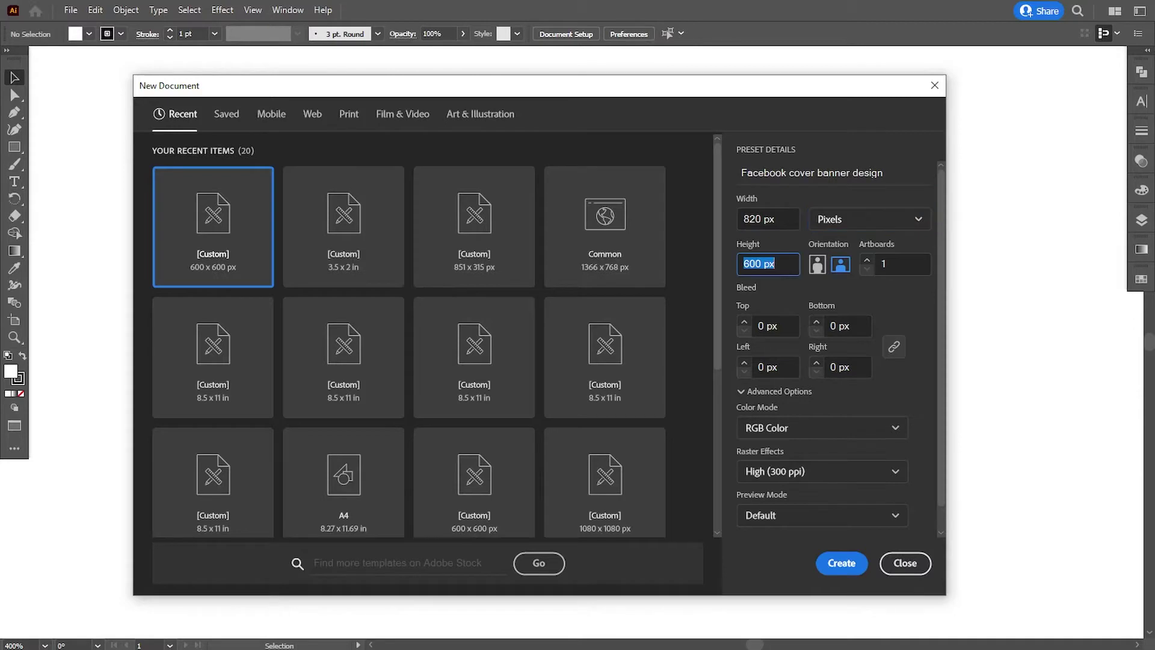
type("312")
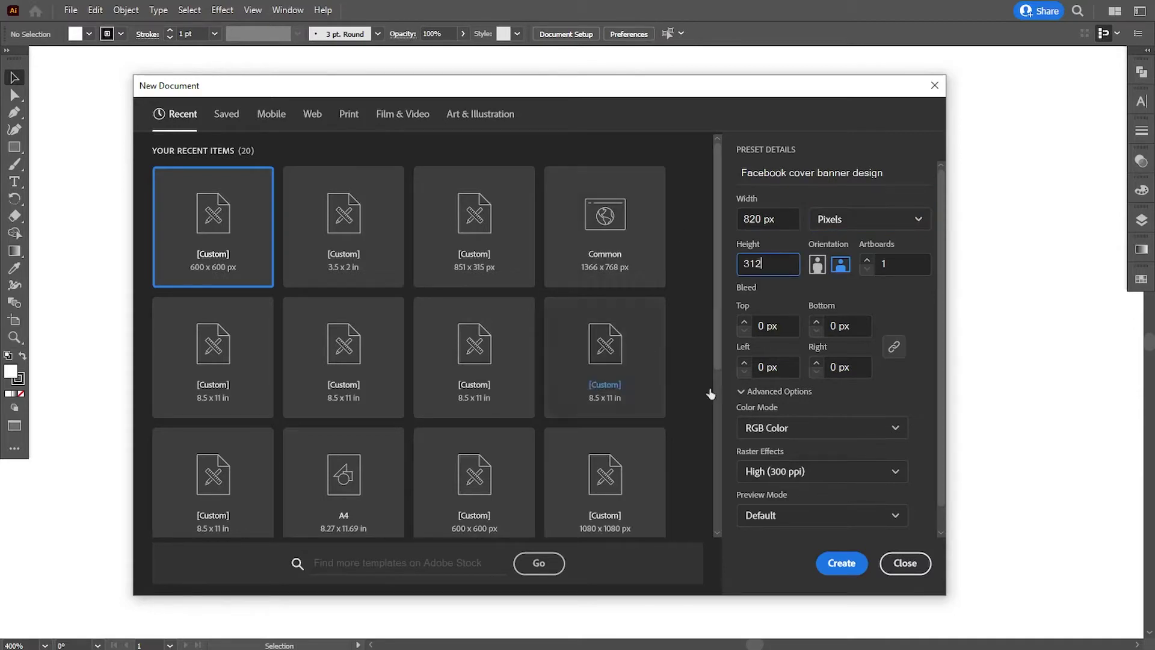
left_click(842, 564)
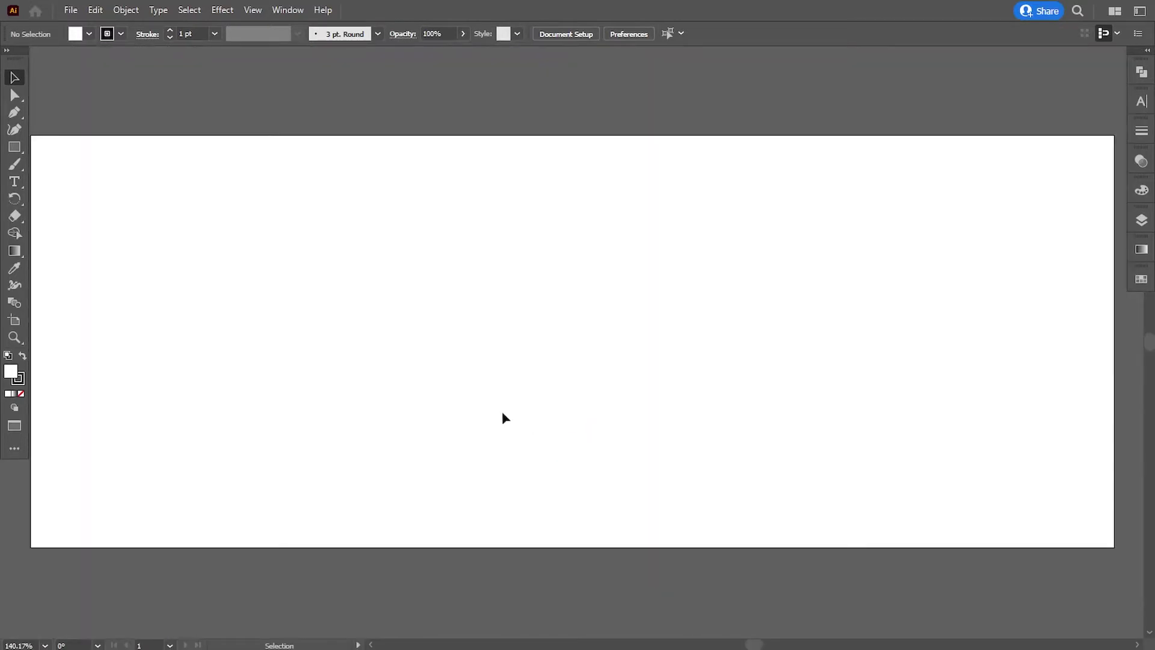
- Paste the copied swatches, logo and icons, and place them outside the artboard beside its left edge
key("ctrl+v")
key("ctrl+1")
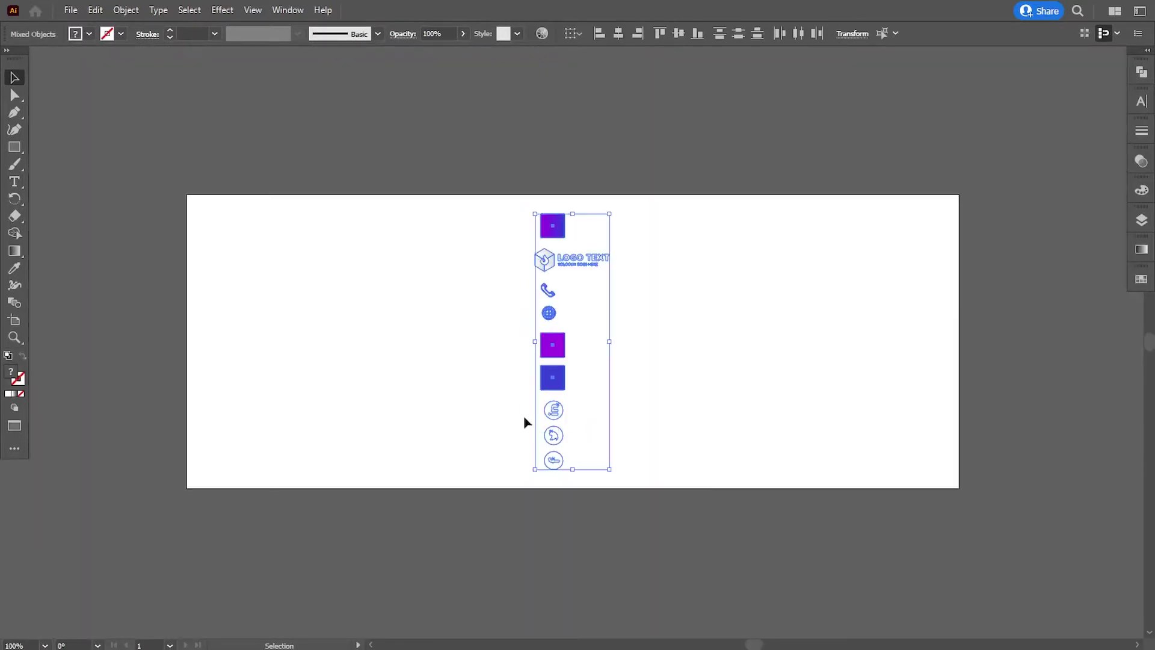
left_click_drag(551, 367, 108, 365)
left_click(280, 516)
left_click_drag(285, 471, 322, 442)
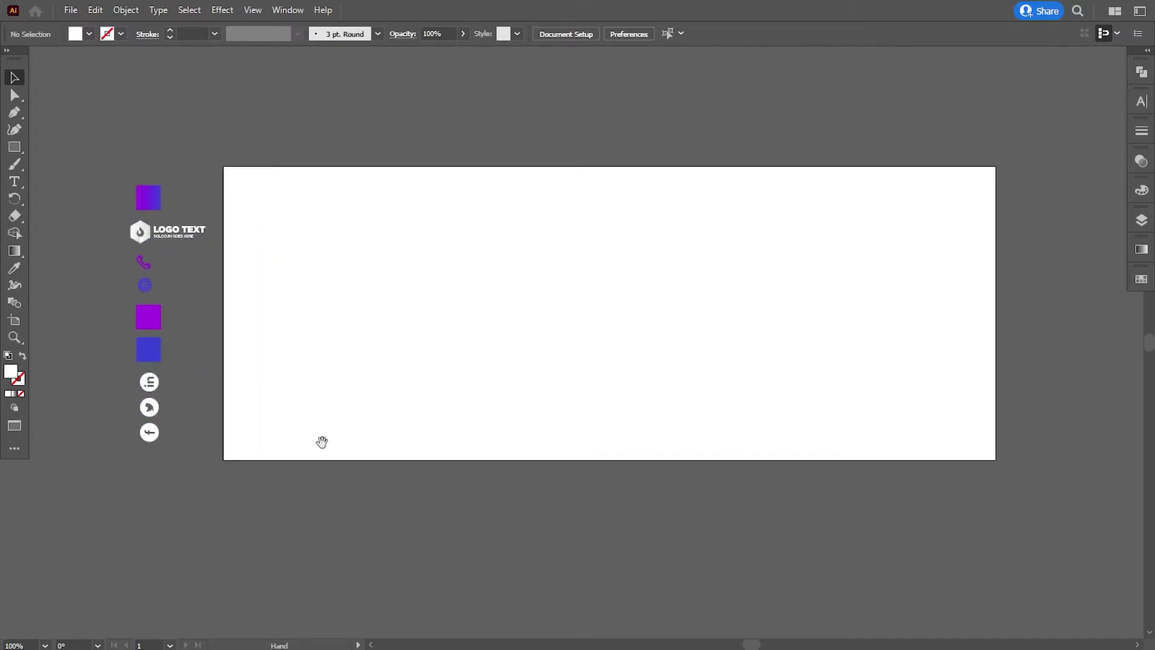
key("ctrl+=")
left_click_drag(236, 327, 417, 390)
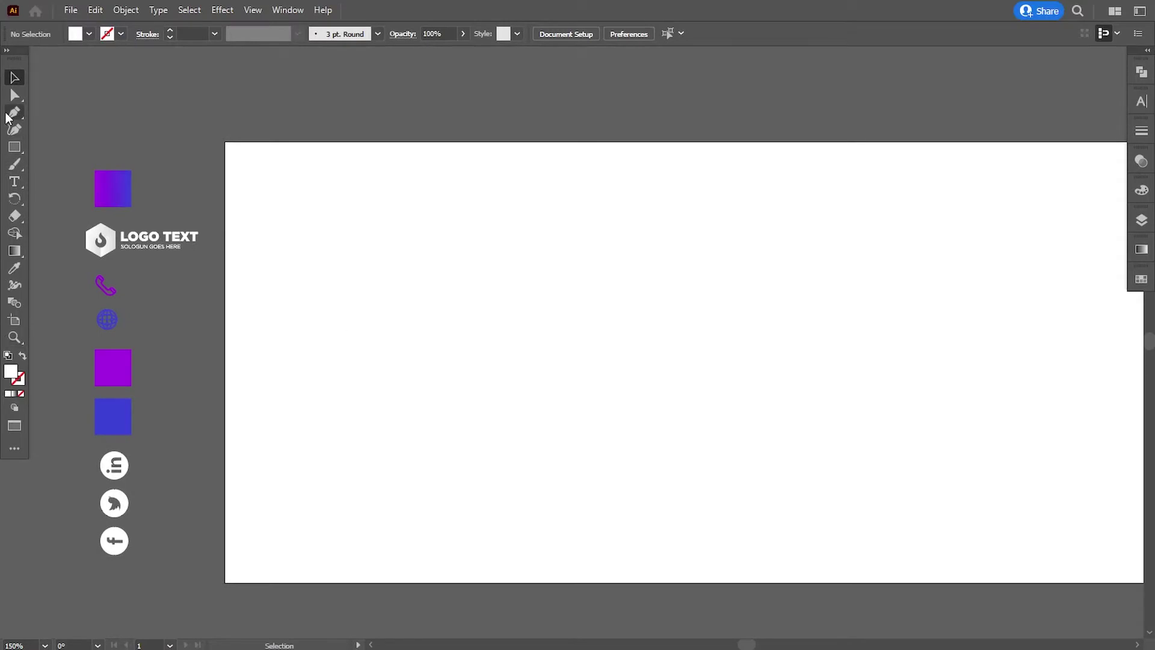
- Draw a closed four-sided Pen shape in the artboard's top-left corner and round its lowest corner to about 62 px
left_click(13, 113)
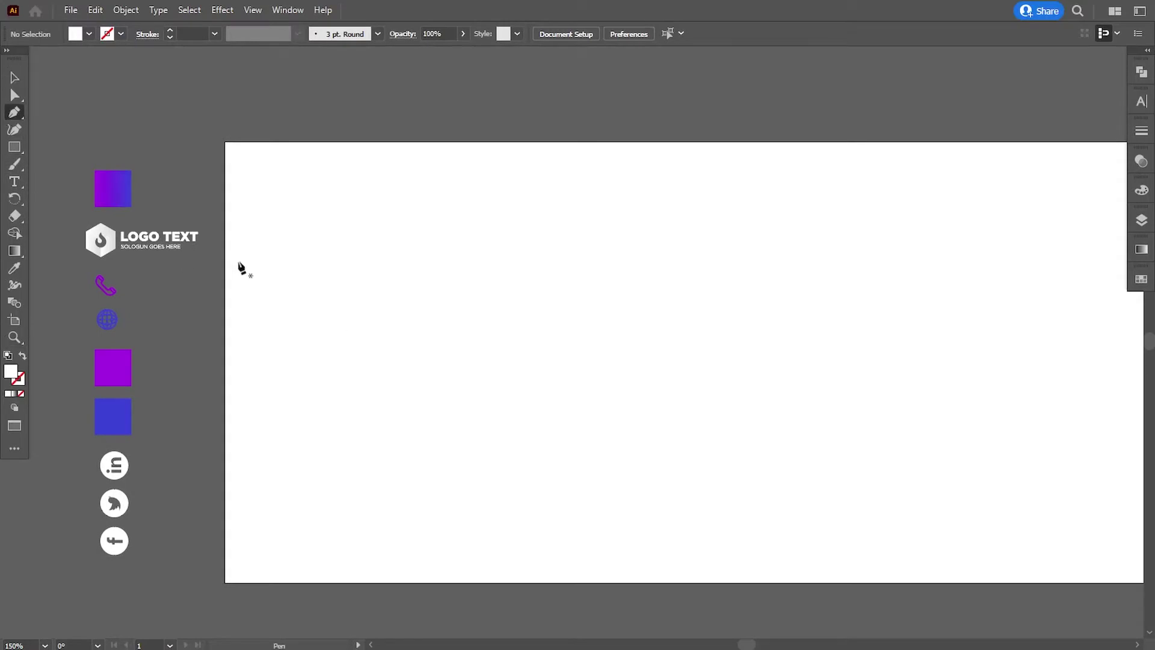
left_click(225, 143)
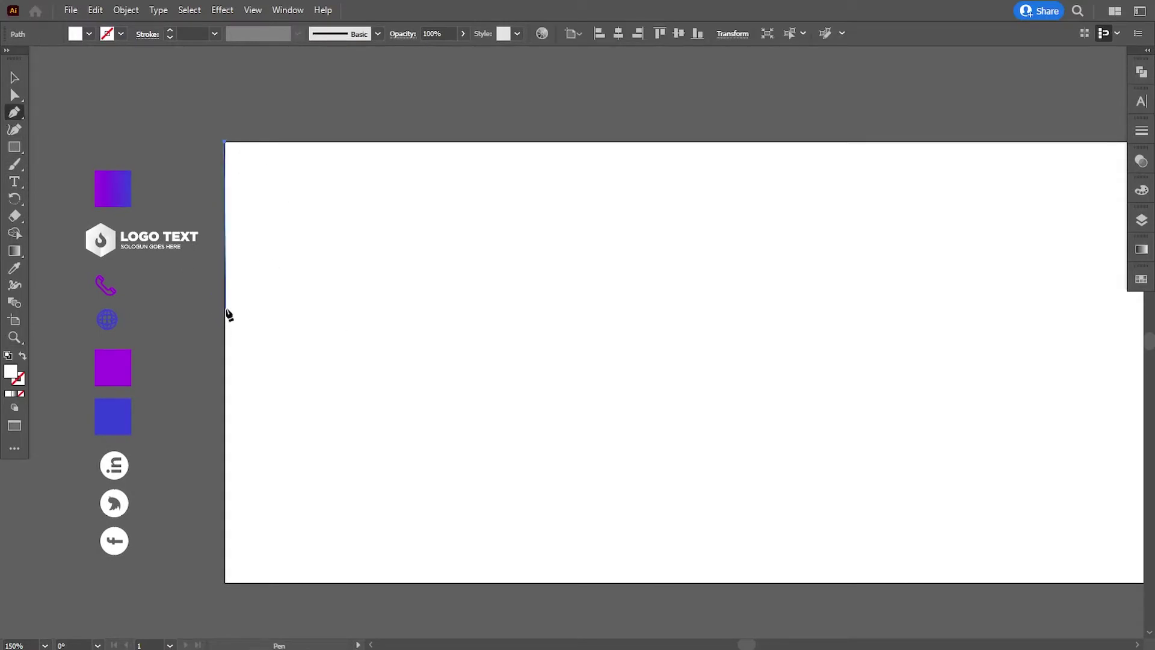
left_click(225, 230)
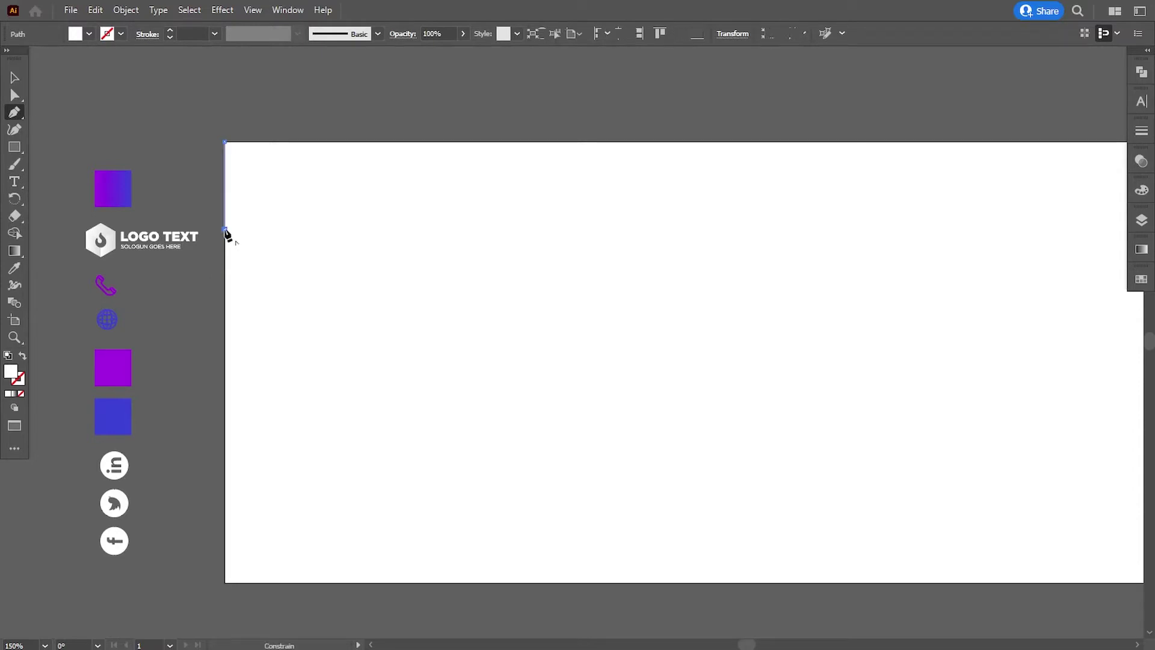
left_click(353, 267)
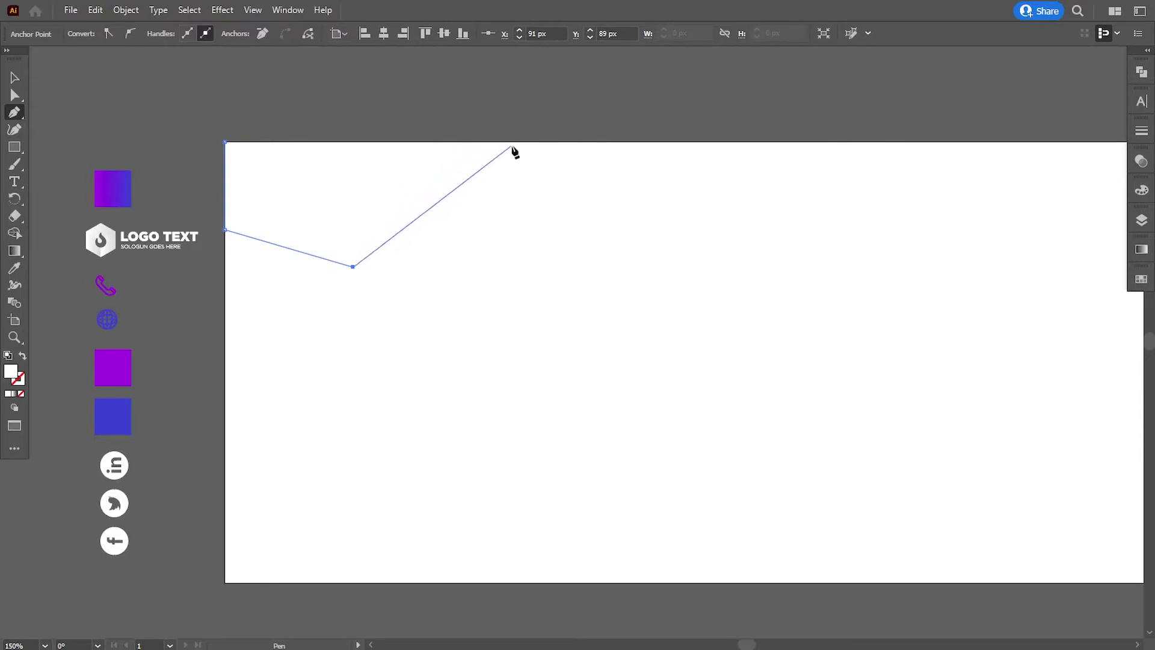
left_click(498, 143)
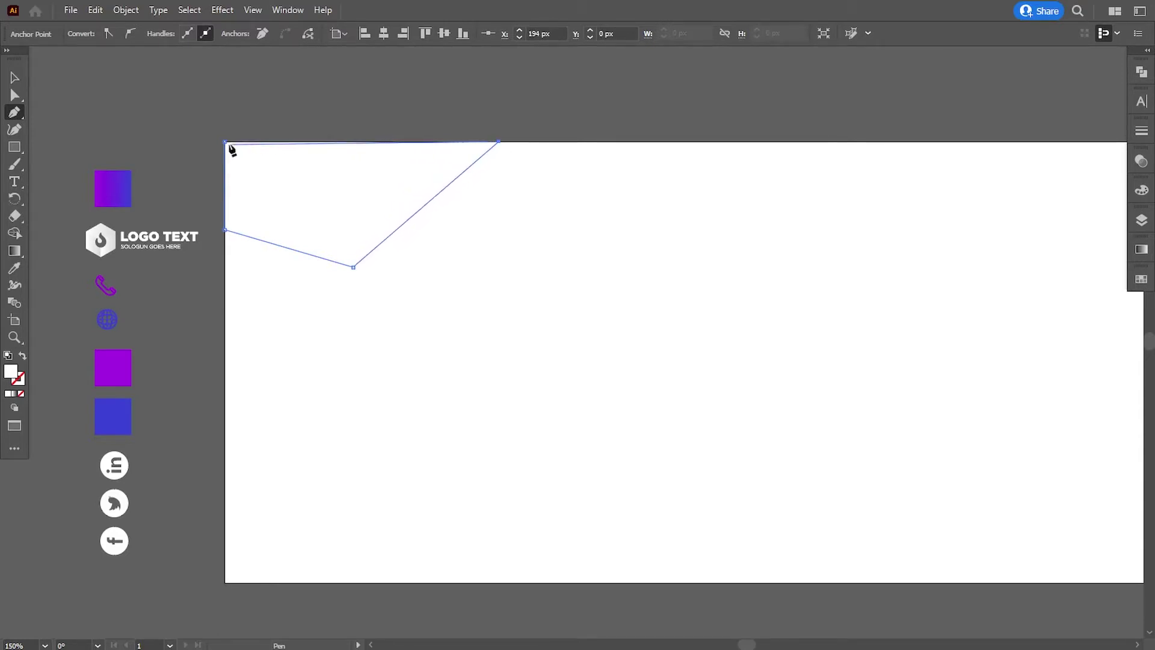
left_click(225, 143)
left_click(15, 95)
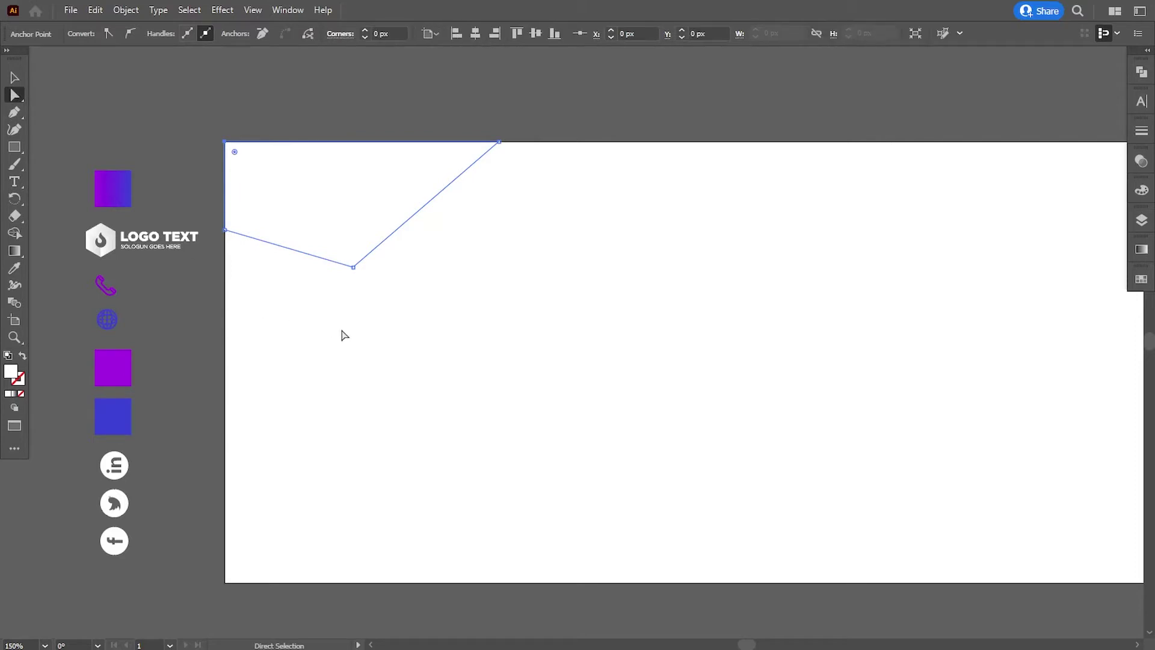
left_click_drag(351, 269, 343, 184)
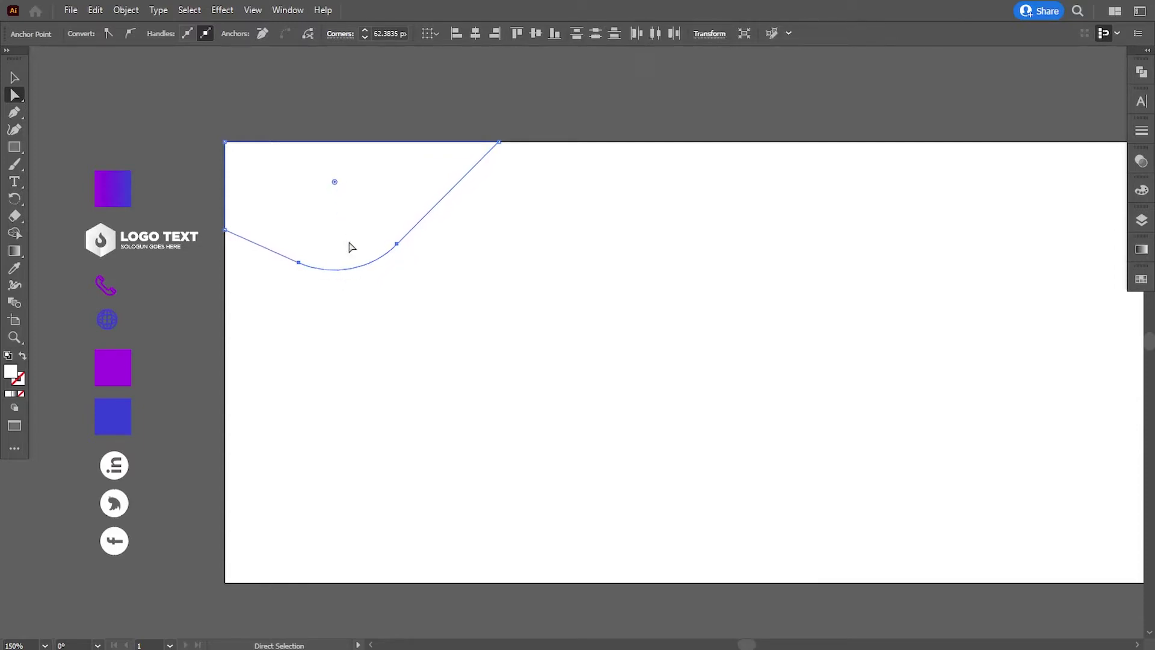
- Fill the corner shape with the sampled purple-to-blue gradient and slant it from lower left to upper right
left_click(14, 268)
left_click(132, 183)
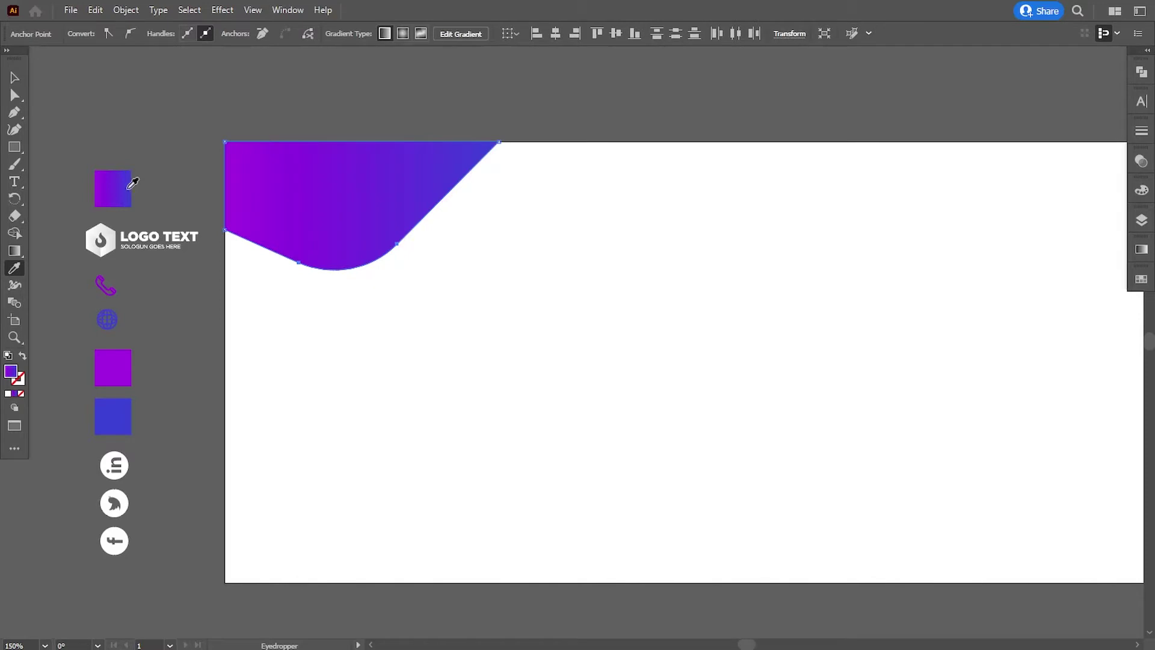
left_click(15, 251)
mouse_move(271, 255)
left_mouse_down()
mouse_move(378, 163)
mouse_move(501, 118)
mouse_move(438, 158)
left_mouse_up()
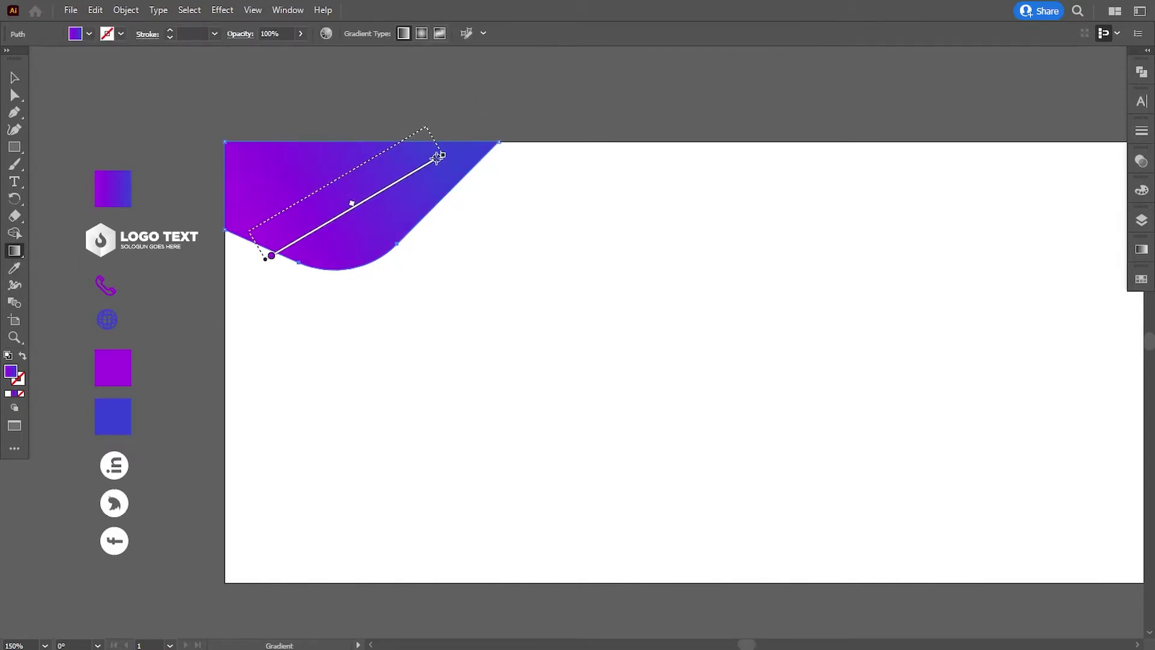
left_click(15, 77)
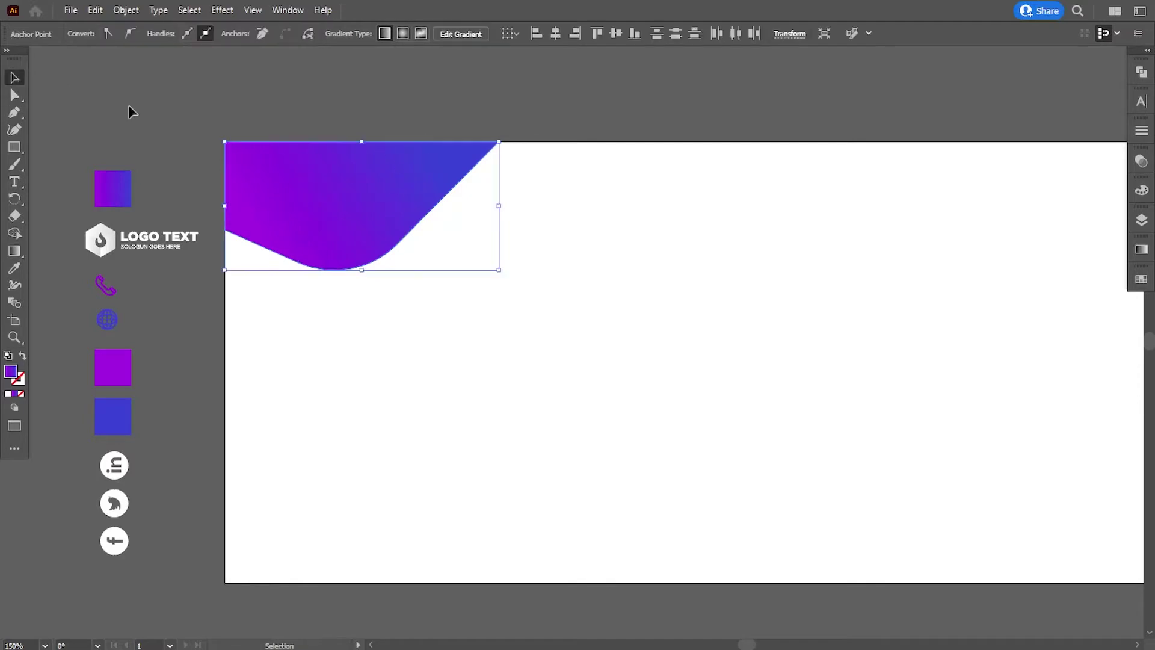
left_click(129, 107)
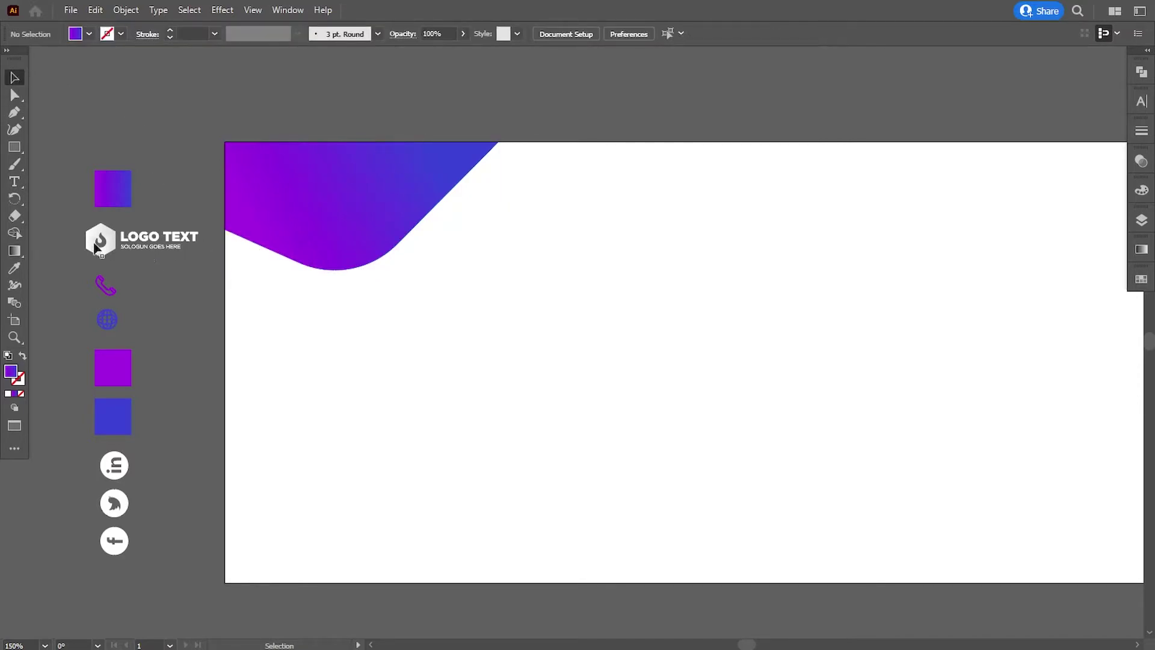
- Place the logo on the gradient corner shape and bring it to the front
left_click_drag(134, 250, 327, 201)
right_click(328, 200)
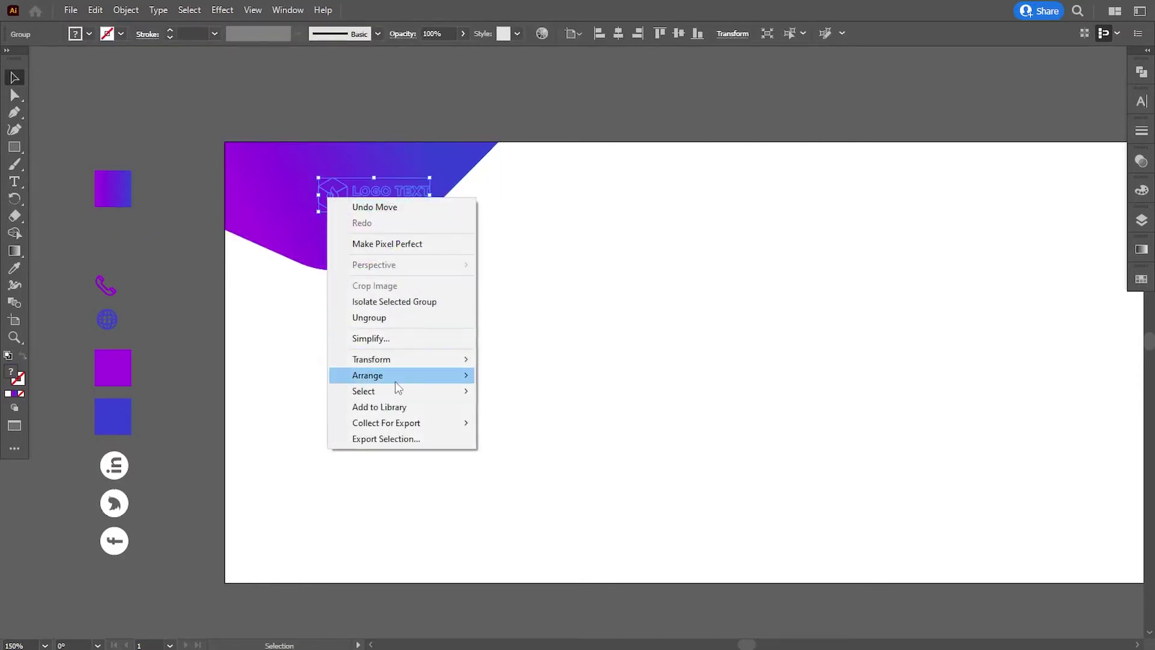
mouse_move(395, 381)
left_click(504, 375)
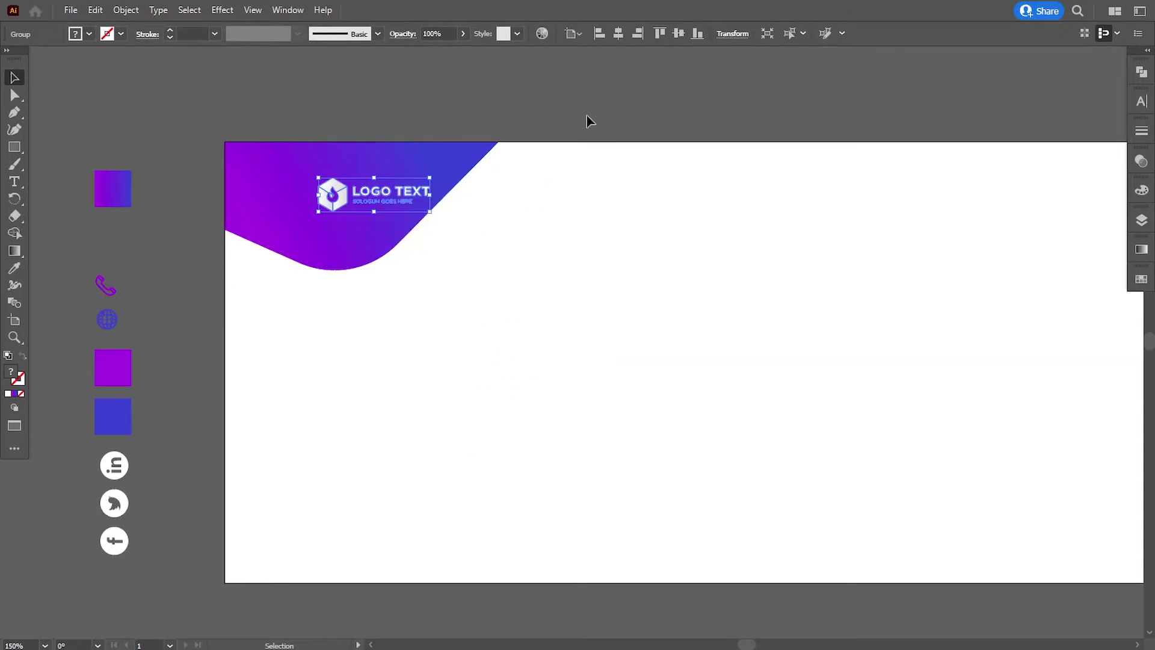
- Nudge the logo left so it sits well inside the gradient corner shape
key("Left")
key("Left")
key("Left")
key("Left")
key("Left")
key("Left")
key("Left")
key("Left")
key("Left")
key("Left")
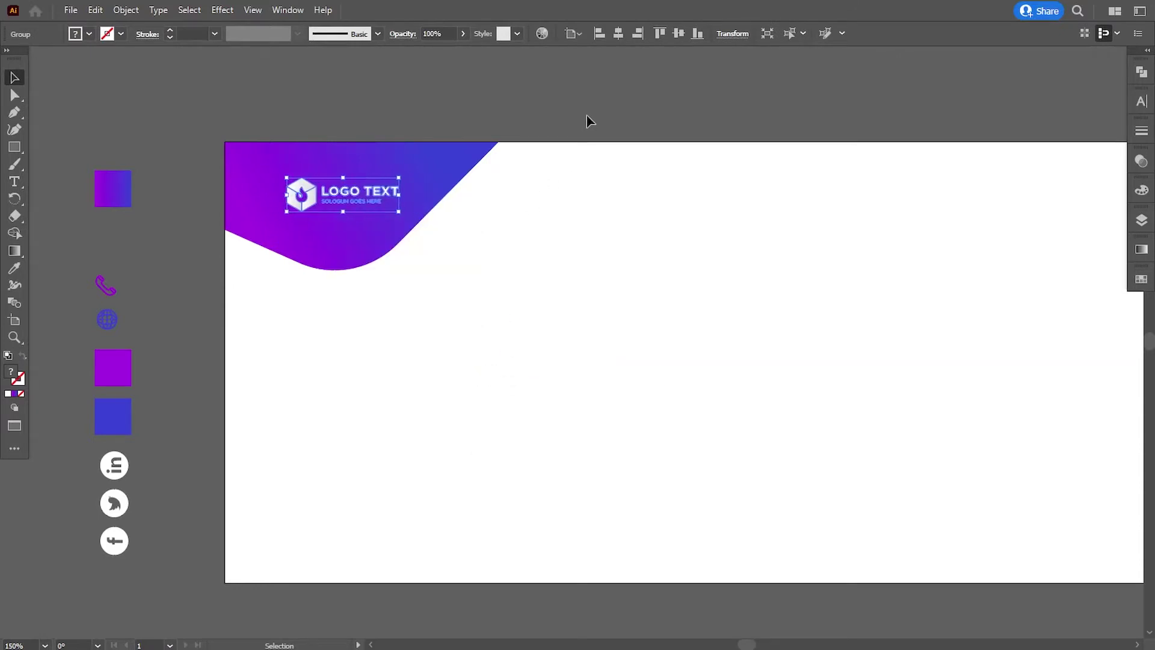
key("Left")
key("Left")
key("Left")
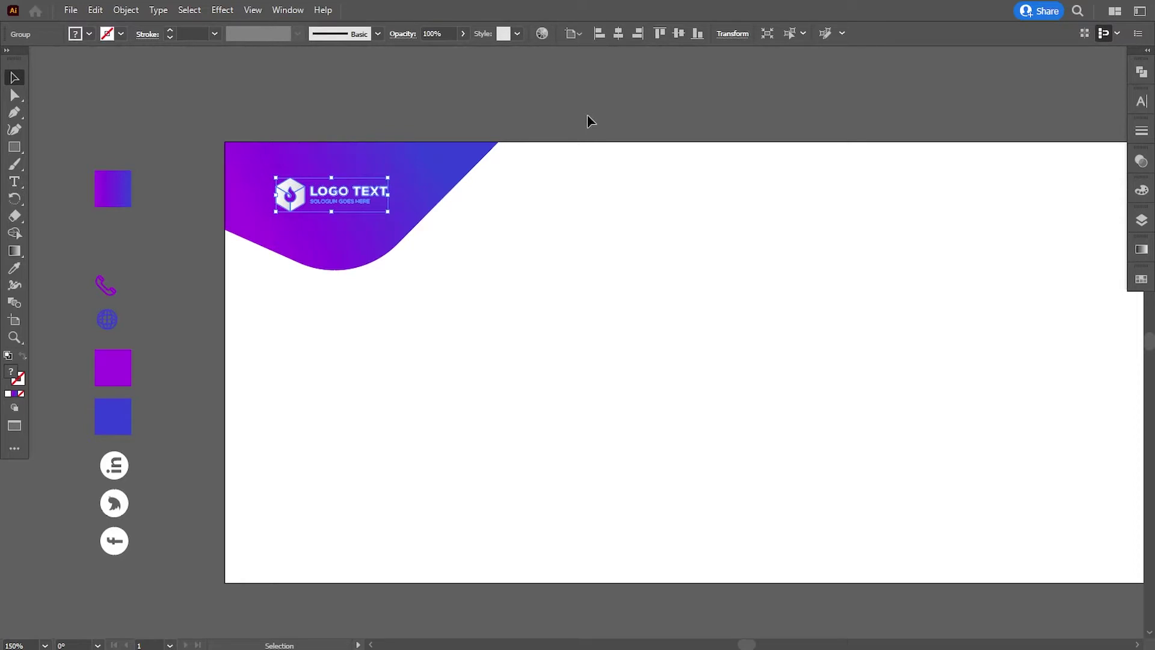
left_click(460, 72)
- Show the rulers and place a vertical guide about 31 px from the artboard's left edge
left_click(255, 11)
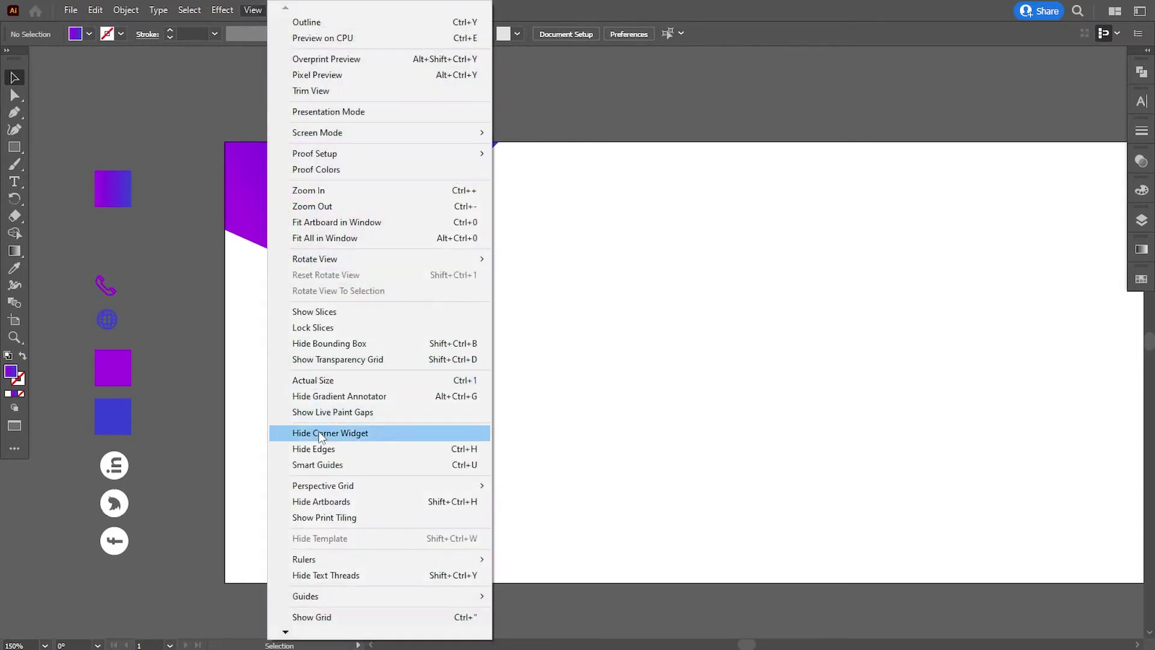
mouse_move(488, 561)
left_click(535, 559)
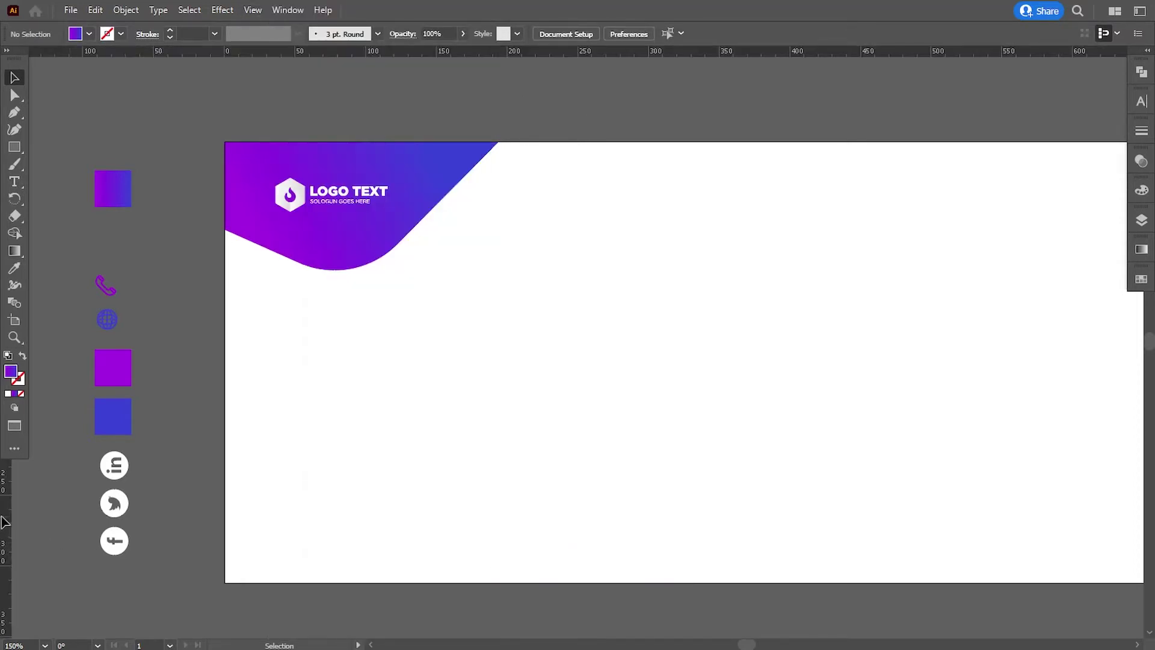
left_click_drag(6, 522, 268, 456)
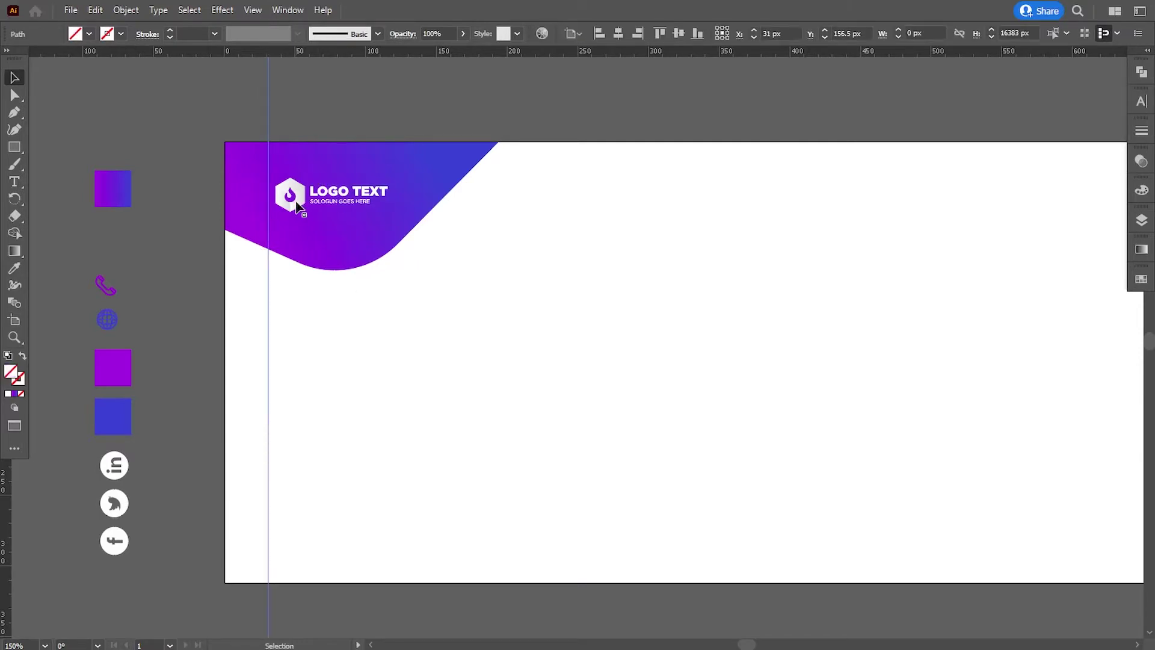
- Nudge the logo left to the vertical guide
left_click(296, 202)
key("Left")
key("Left")
key("Left")
key("Left")
key("Left")
key("Left")
key("Left")
key("Left")
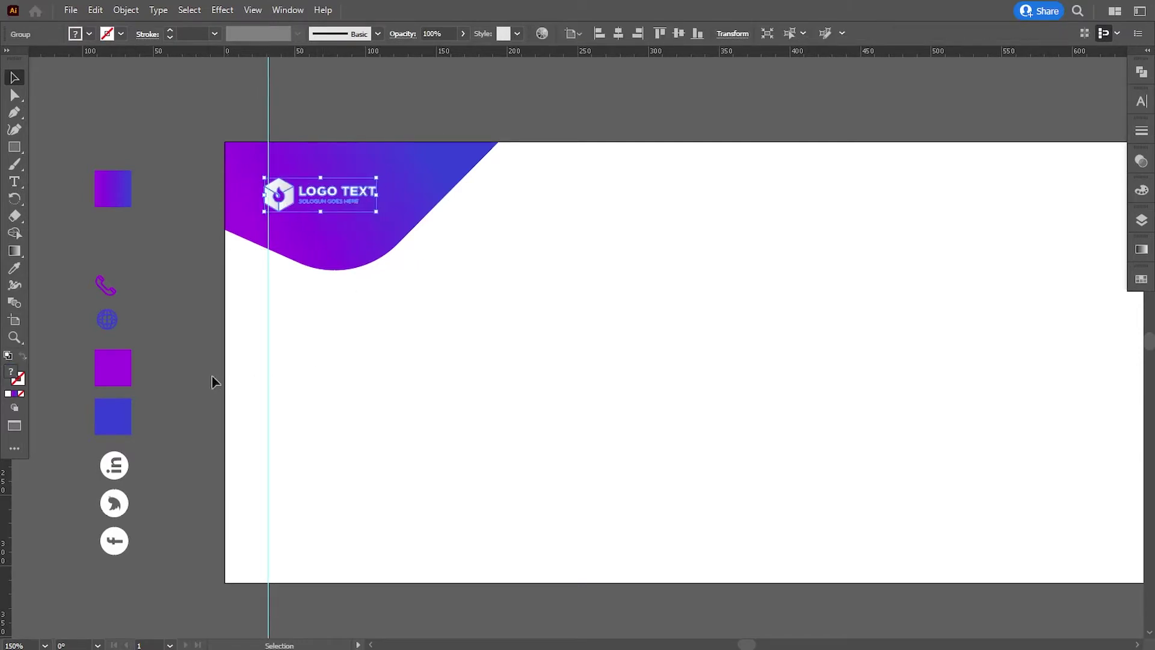
left_click(211, 377)
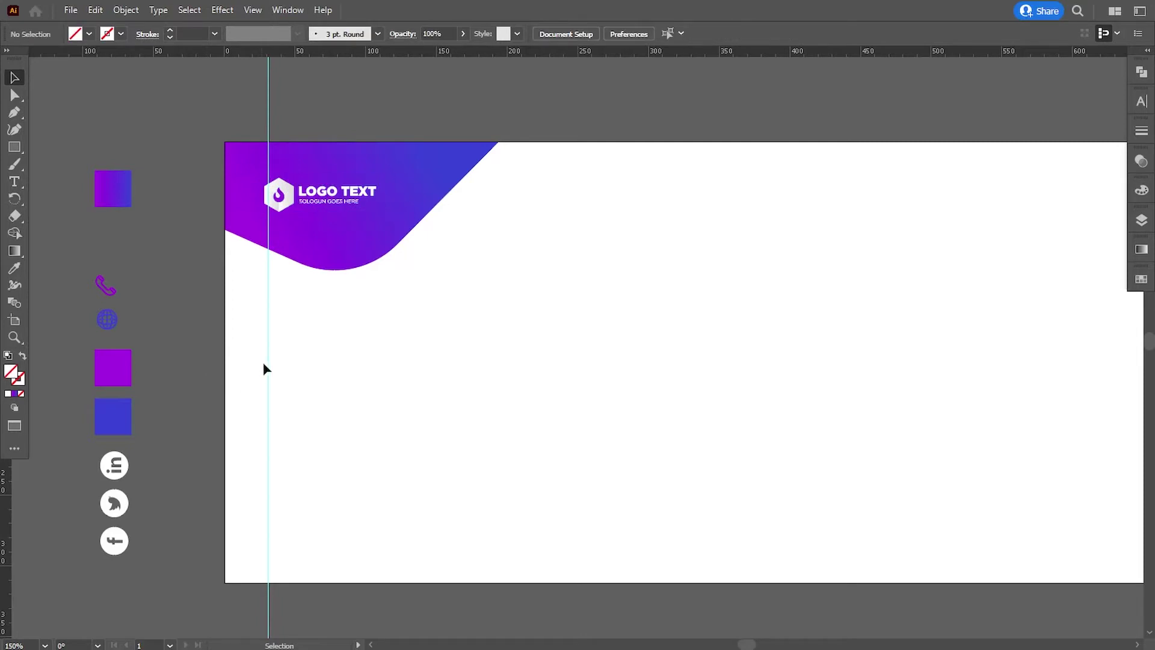
- Move the vertical guide to 28 px, flush with the logo's left edge
left_click(282, 208)
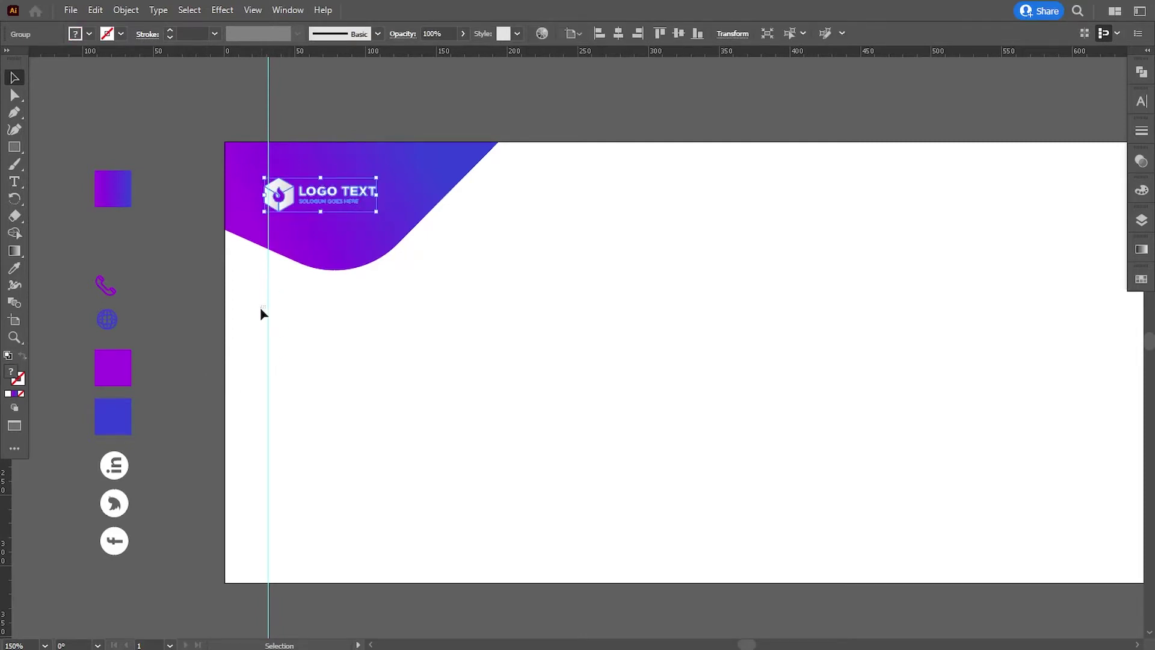
left_click(257, 310)
left_click_drag(269, 317, 264, 317)
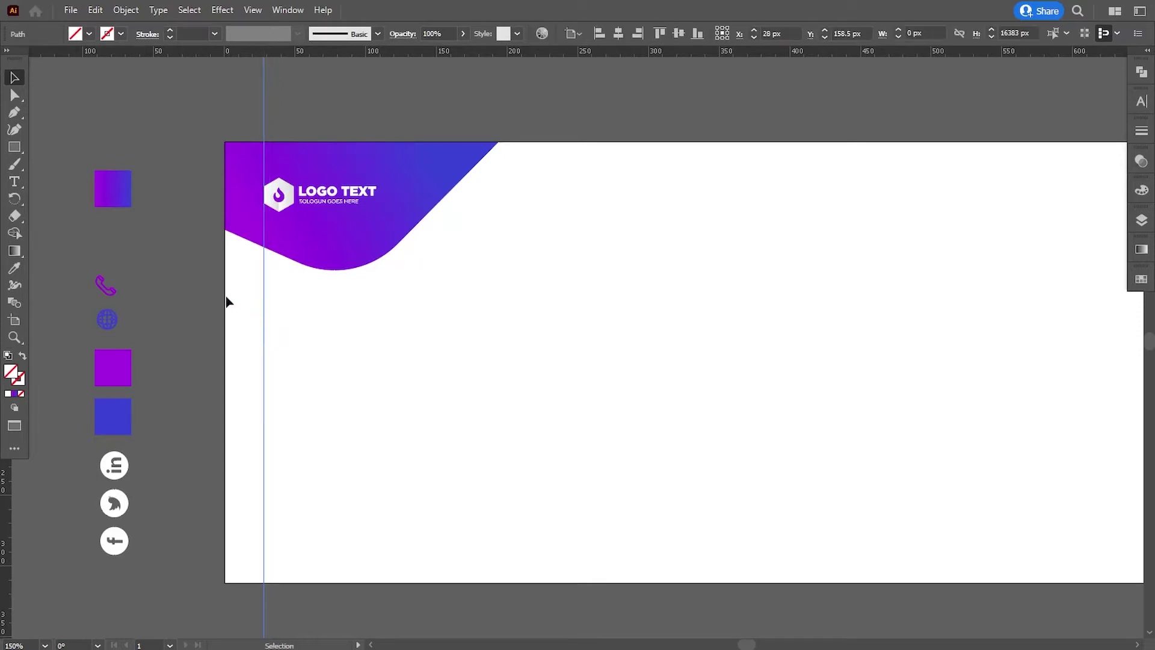
- Nudge the logo down slightly within the gradient corner shape
left_click(276, 199)
left_click(276, 199)
key("Down")
key("Down")
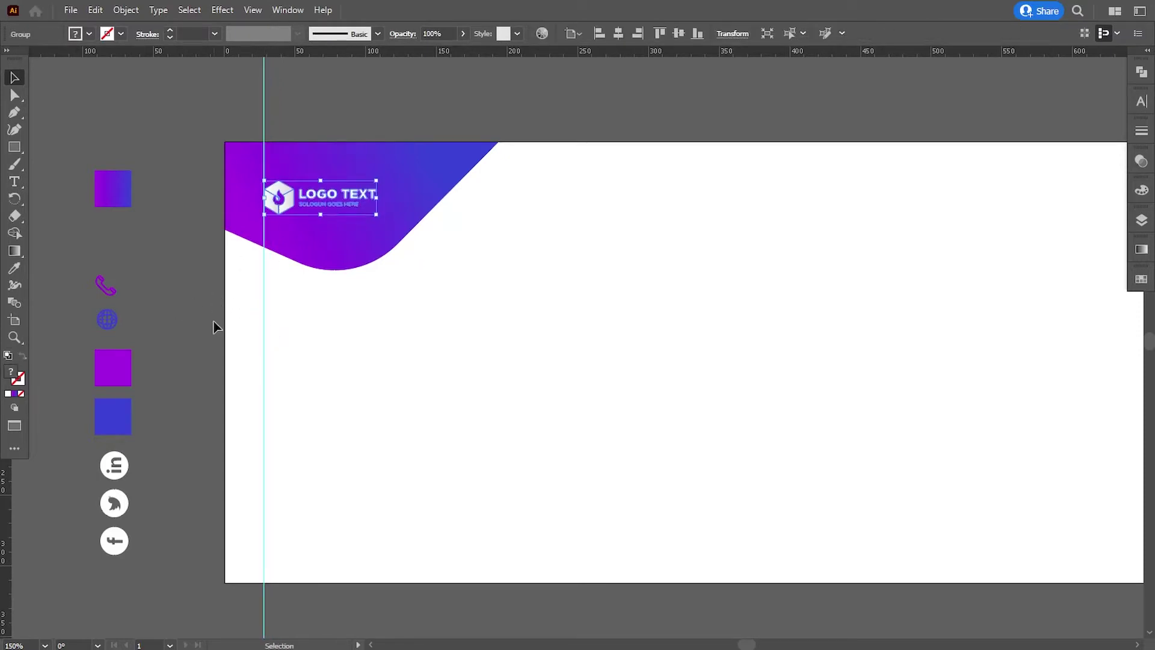
left_click(216, 303)
- Add a three-line headline below the corner shape reading "WE PROVIDE", "CREATIVE", "IDEAS"
left_click(16, 183)
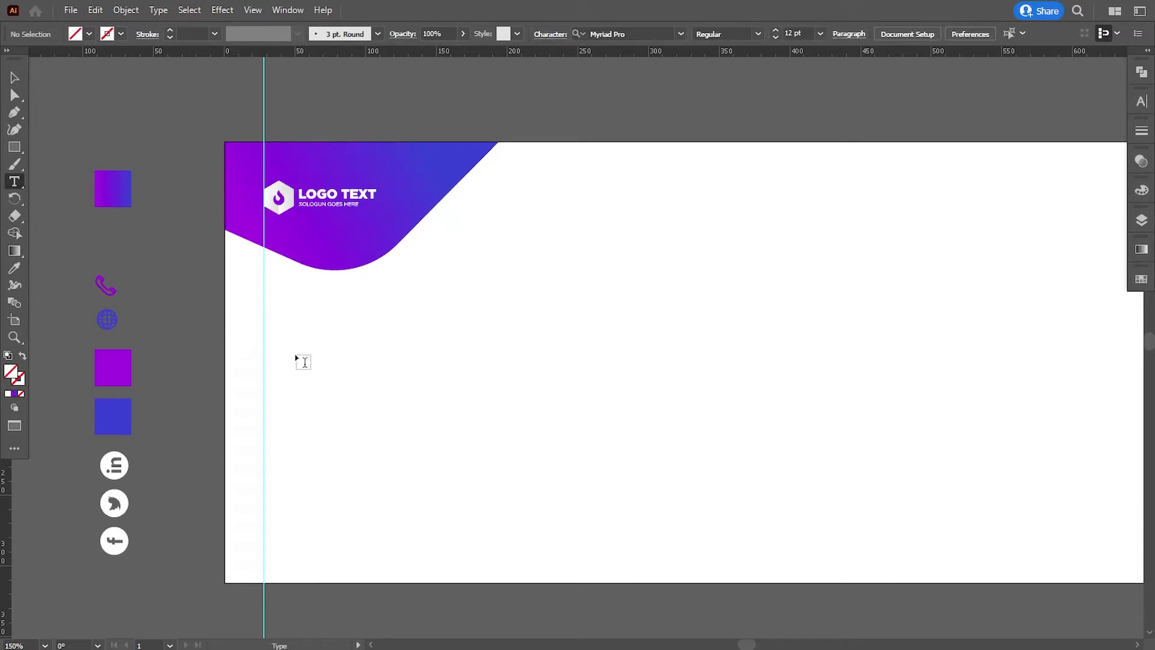
left_click(355, 348)
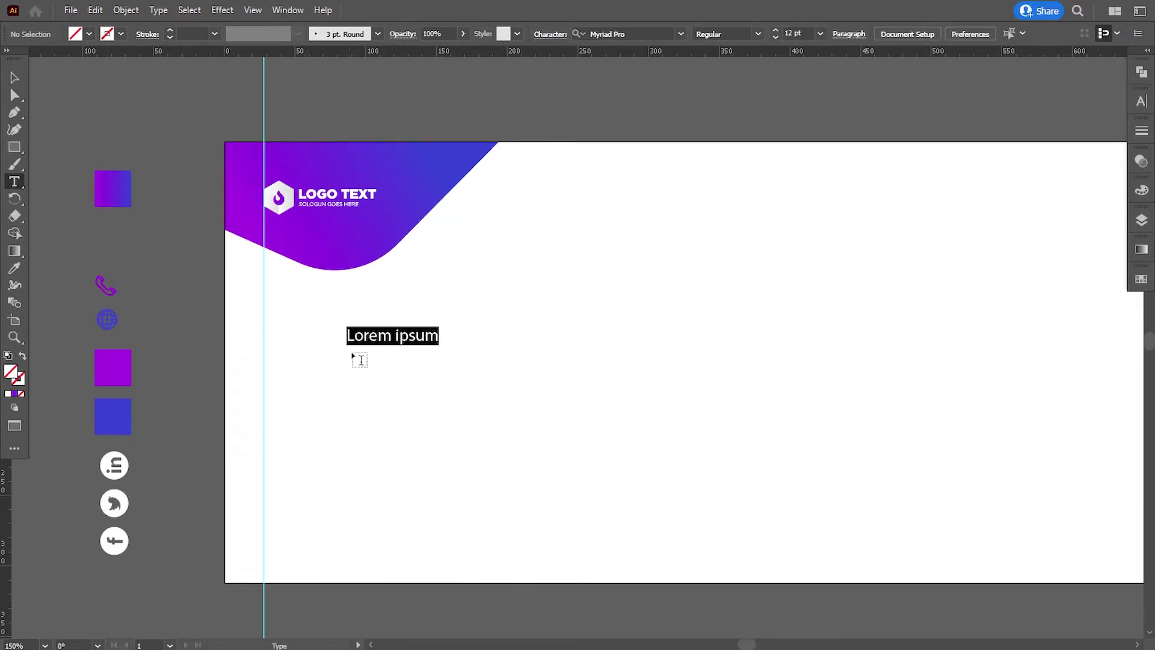
type("WE")
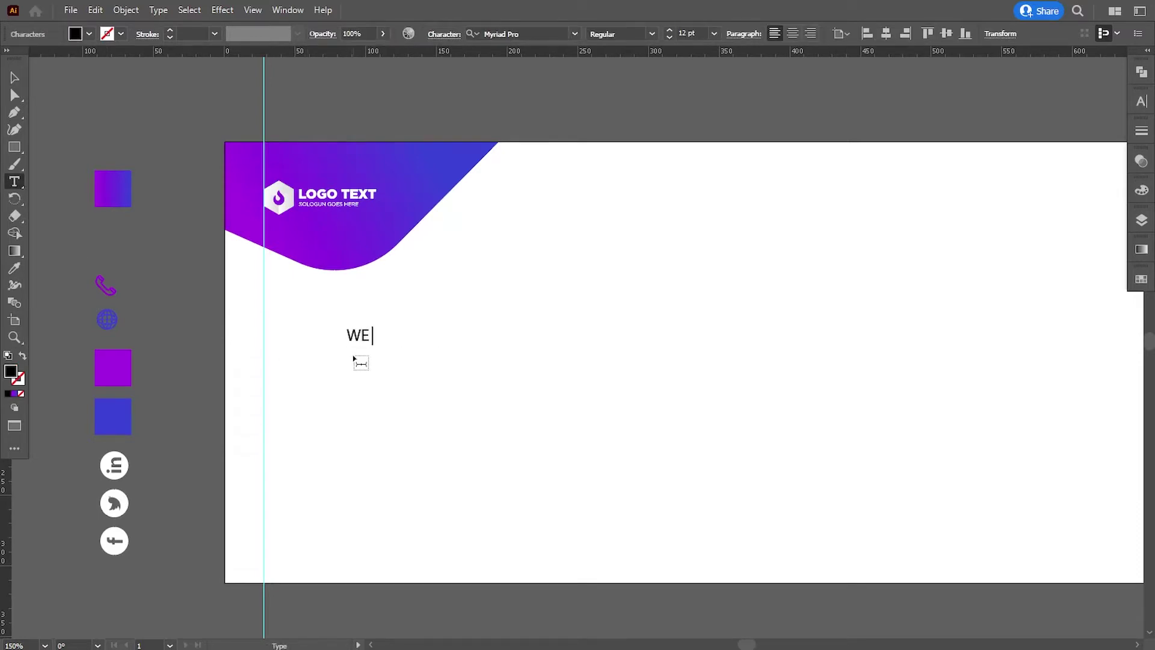
type(" PROVIDEG")
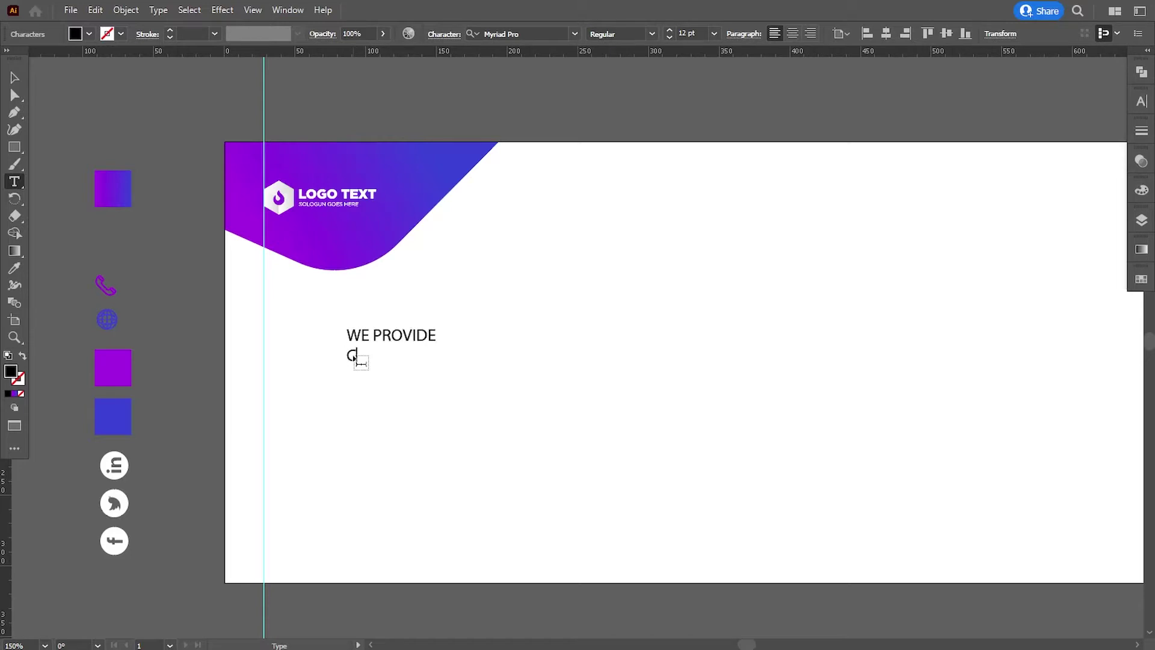
type("REATIVE")
key("Return")
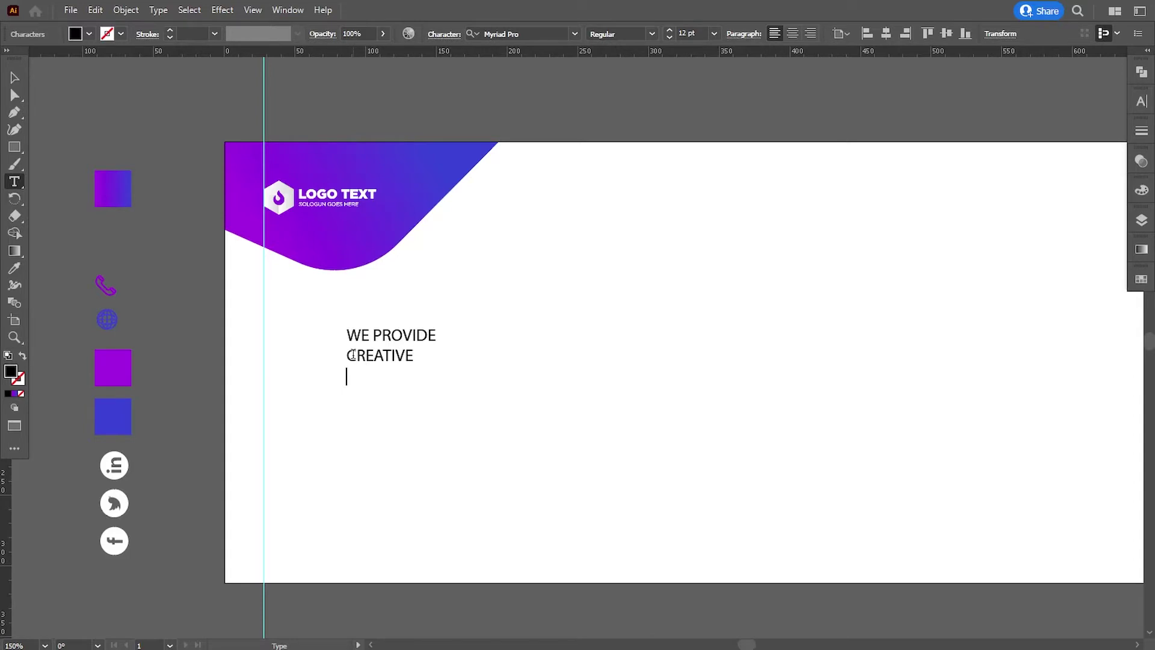
type("IDEAS")
- Set the font of the whole three-line headline to Montserrat Medium
left_click_drag(352, 331, 485, 342)
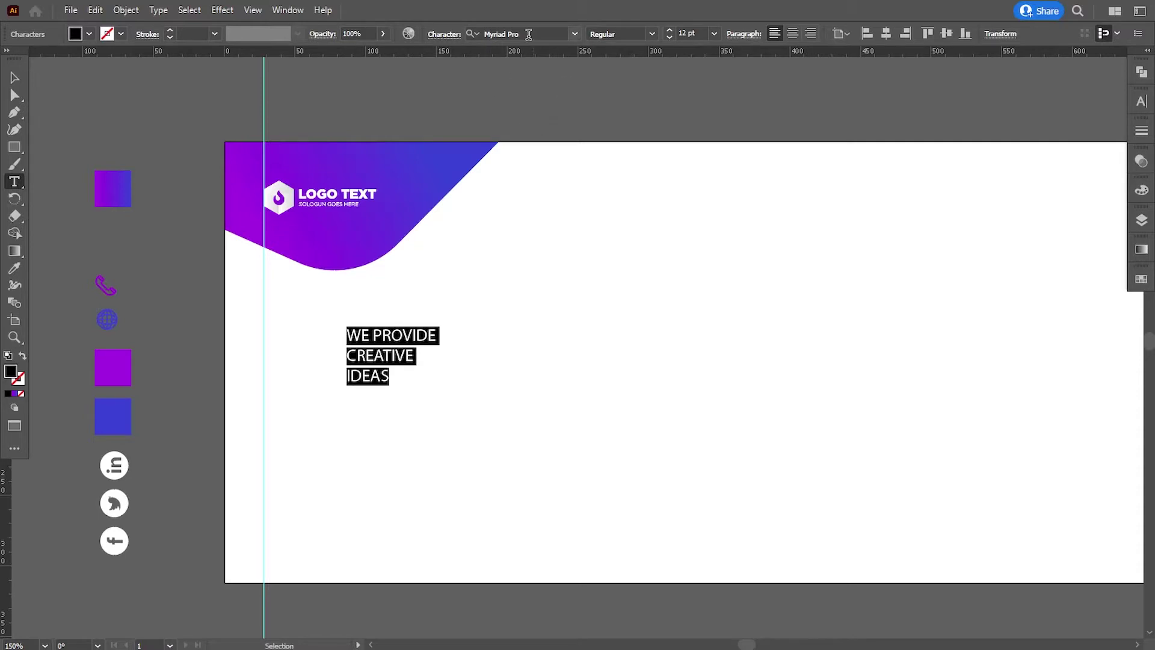
left_click(529, 35)
type("mon")
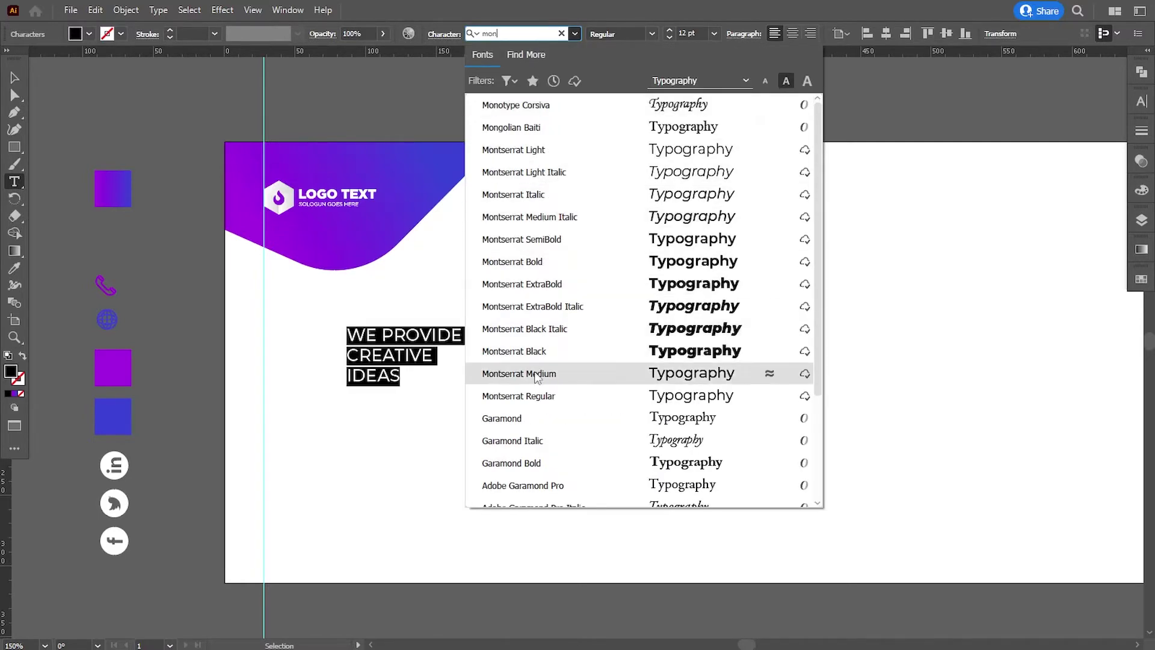
left_click(529, 374)
- Set the font size of the headline's first line, "WE PROVIDE", to 20 pt
left_click(353, 336)
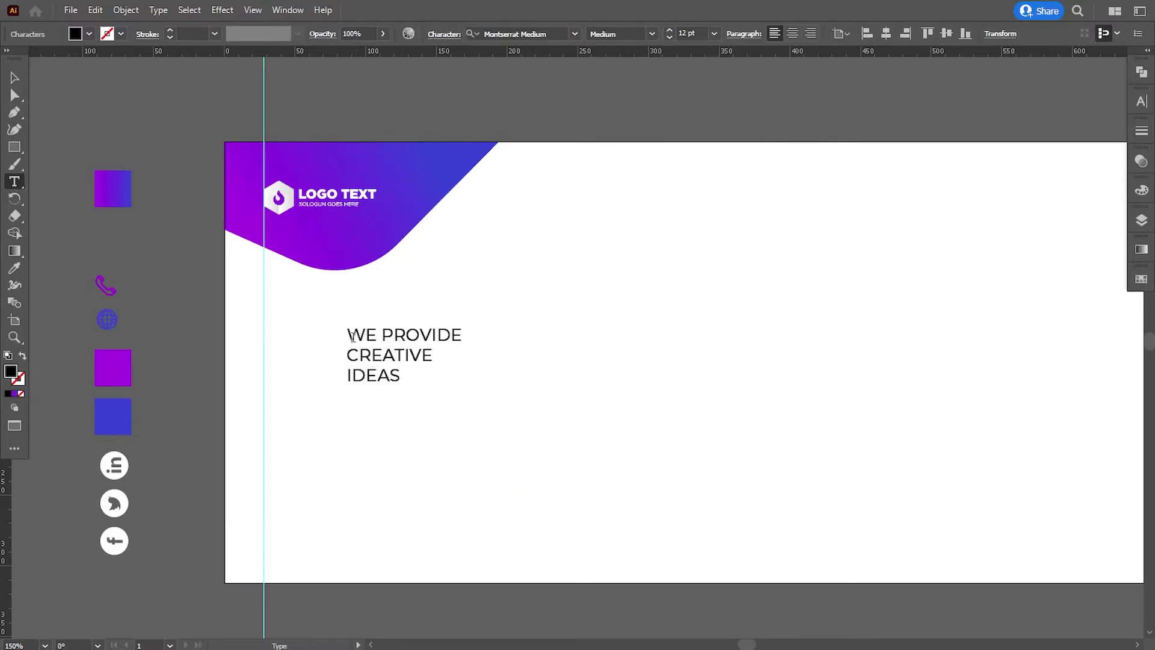
left_click_drag(353, 335, 514, 349)
left_click(414, 336)
left_click_drag(349, 333, 502, 331)
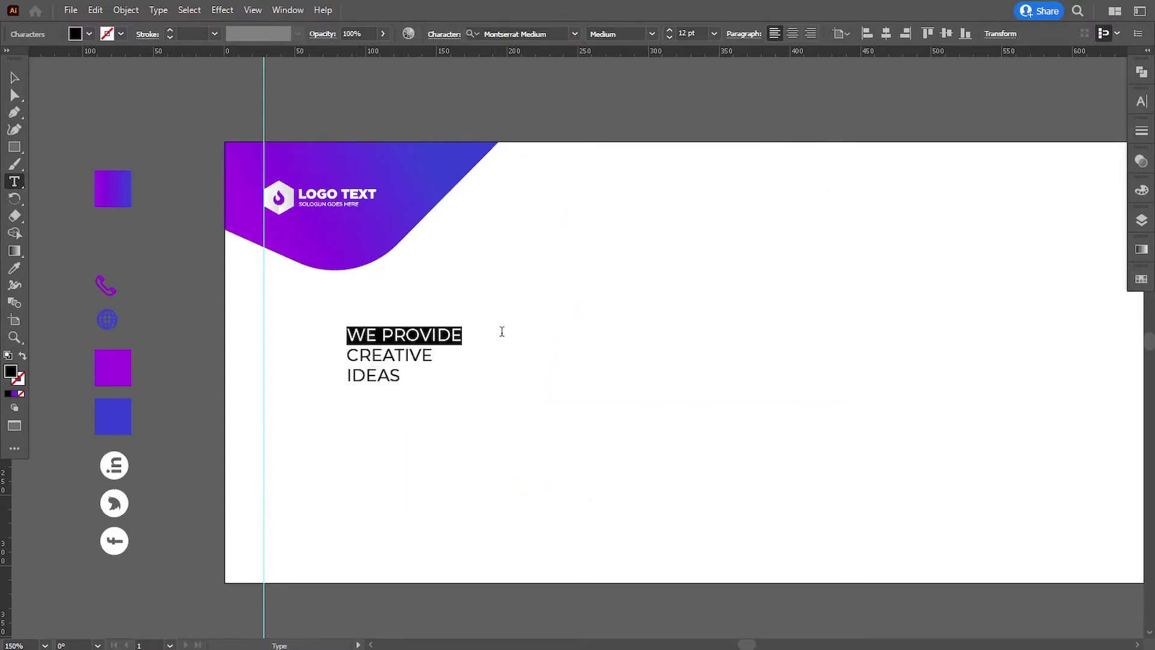
double_click(688, 34)
type("20")
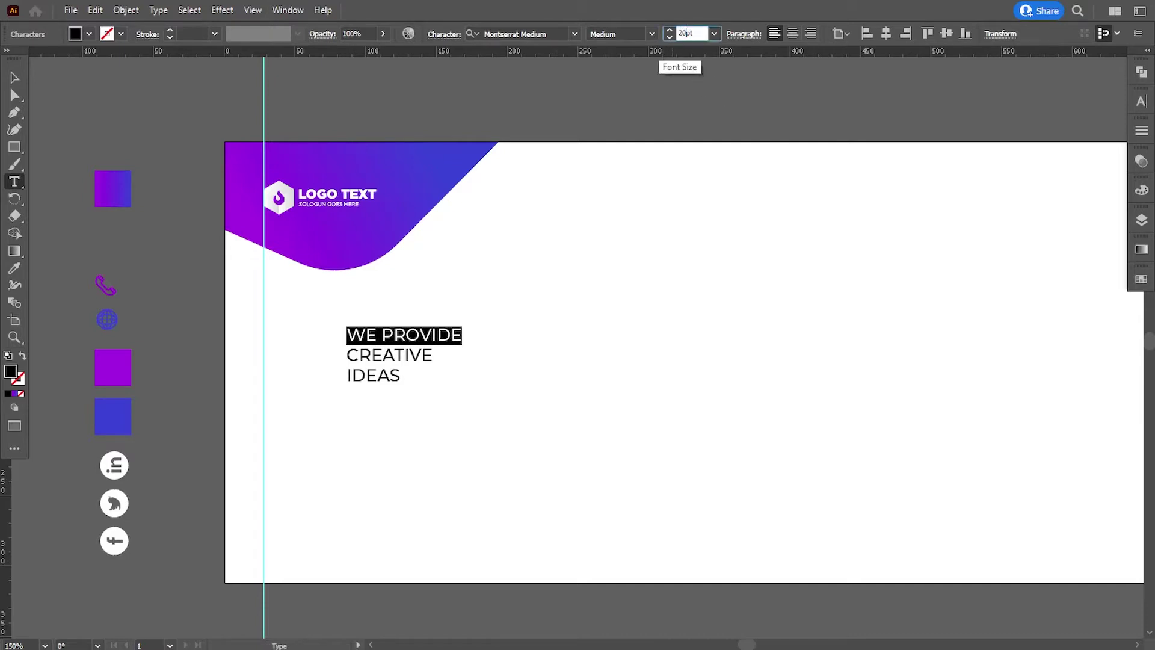
key("Return")
- Format the headline lines "CREATIVE" and "IDEAS" in Montserrat Black at 35 pt
left_click(352, 355)
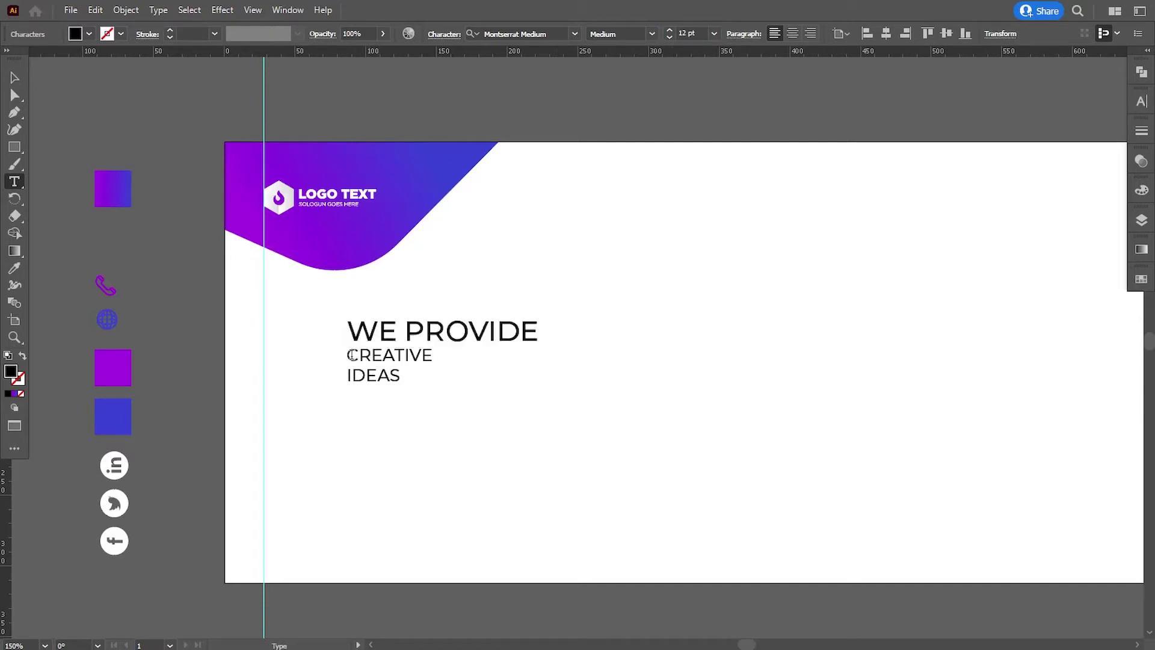
left_click_drag(352, 355, 431, 392)
left_click(653, 34)
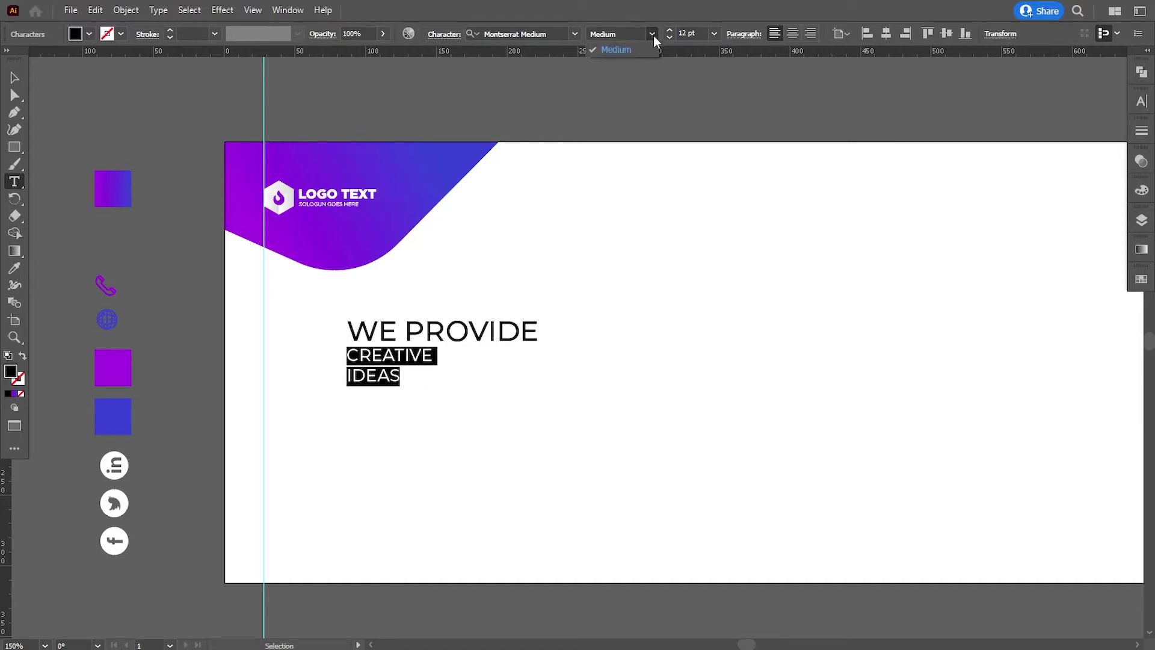
left_click(551, 33)
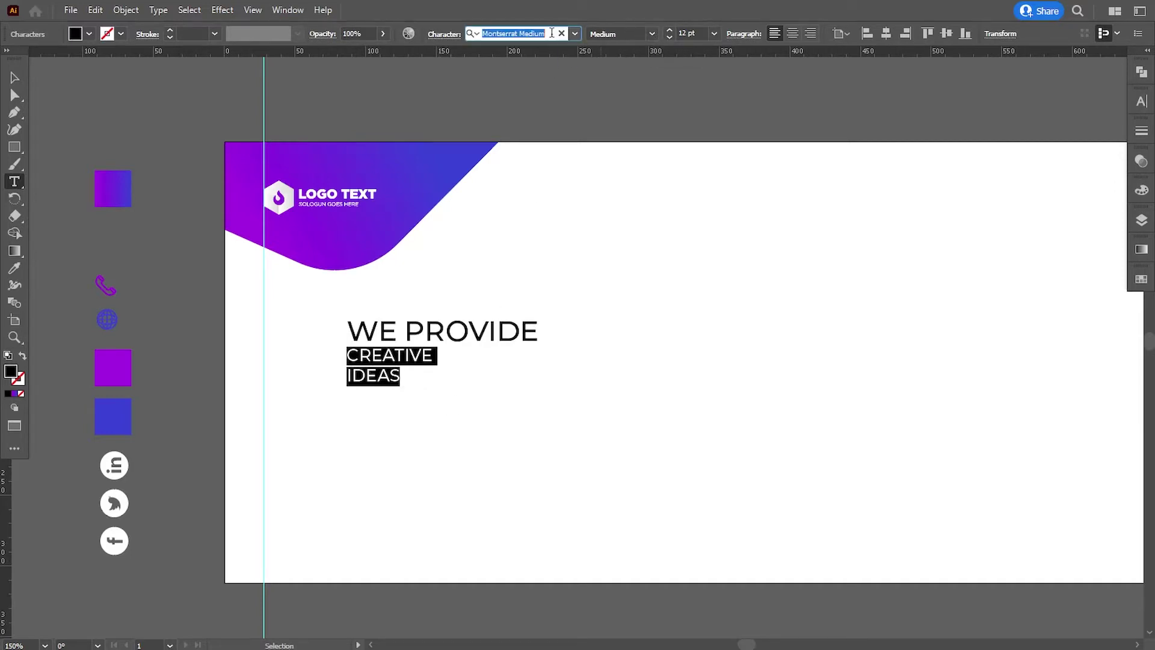
type("mon")
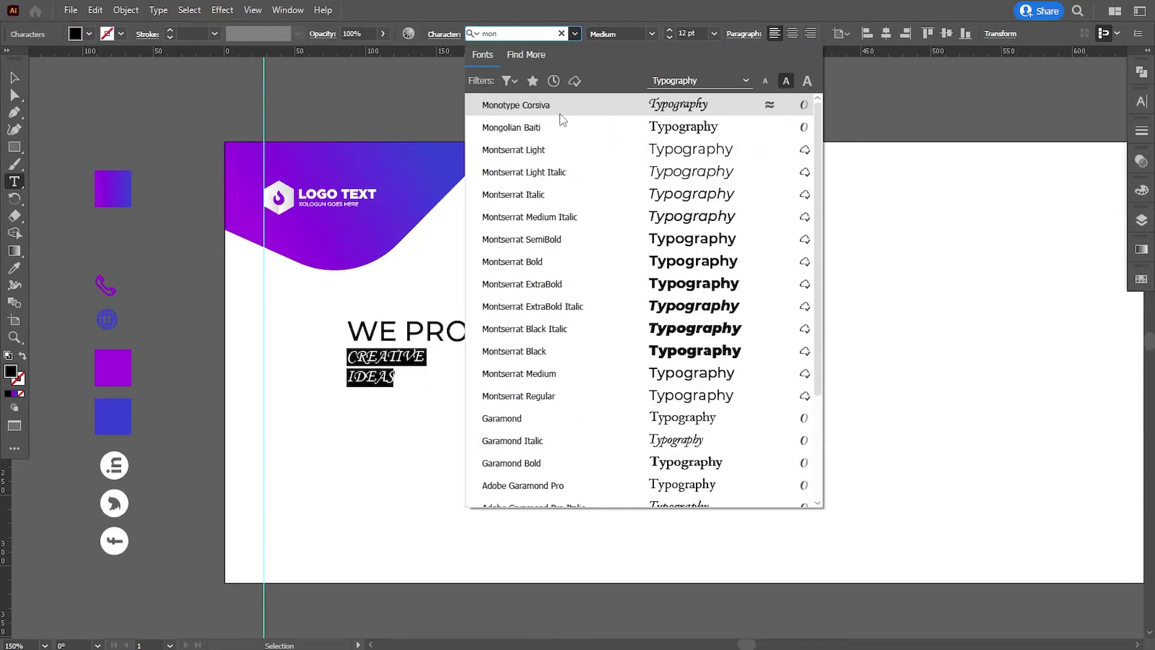
left_click(535, 352)
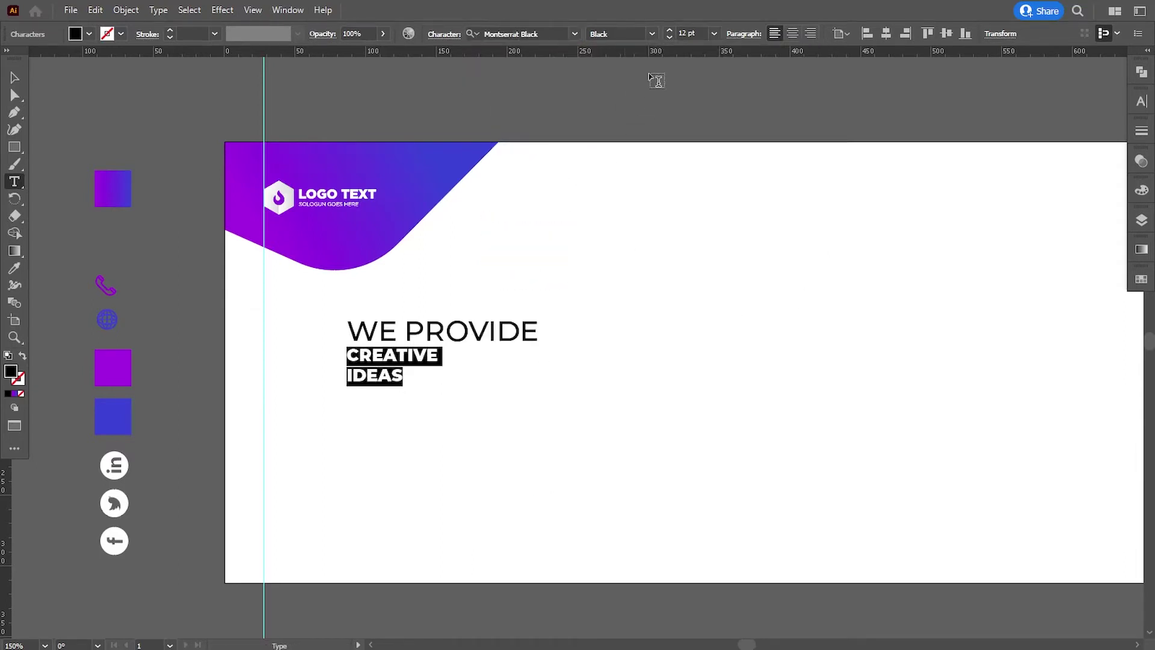
left_click_drag(689, 33, 639, 37)
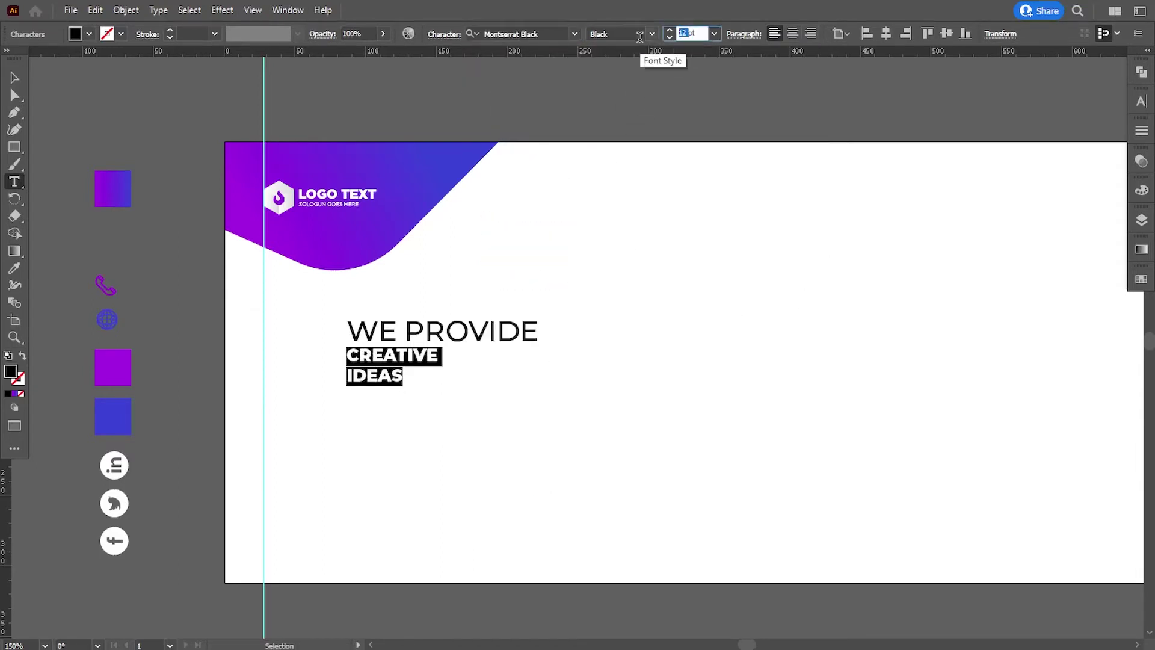
type("35")
key("Return")
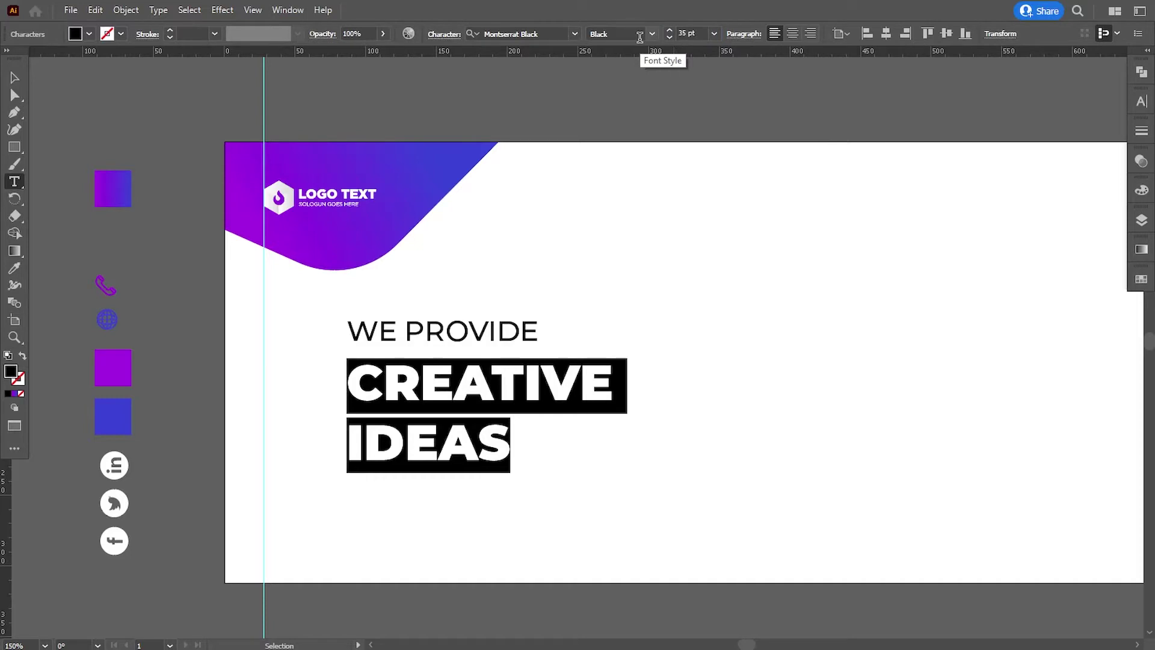
- Tighten the line spacing of the entire headline by setting its leading to 33 pt
left_click(387, 325)
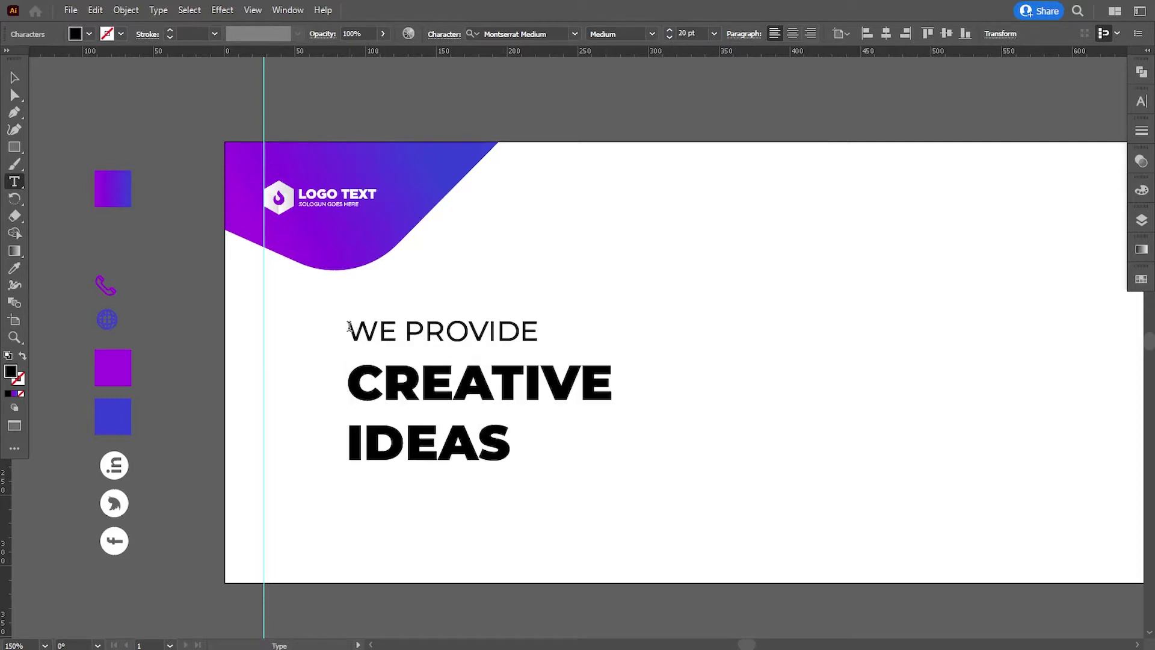
left_click_drag(349, 327, 572, 479)
left_click(1142, 101)
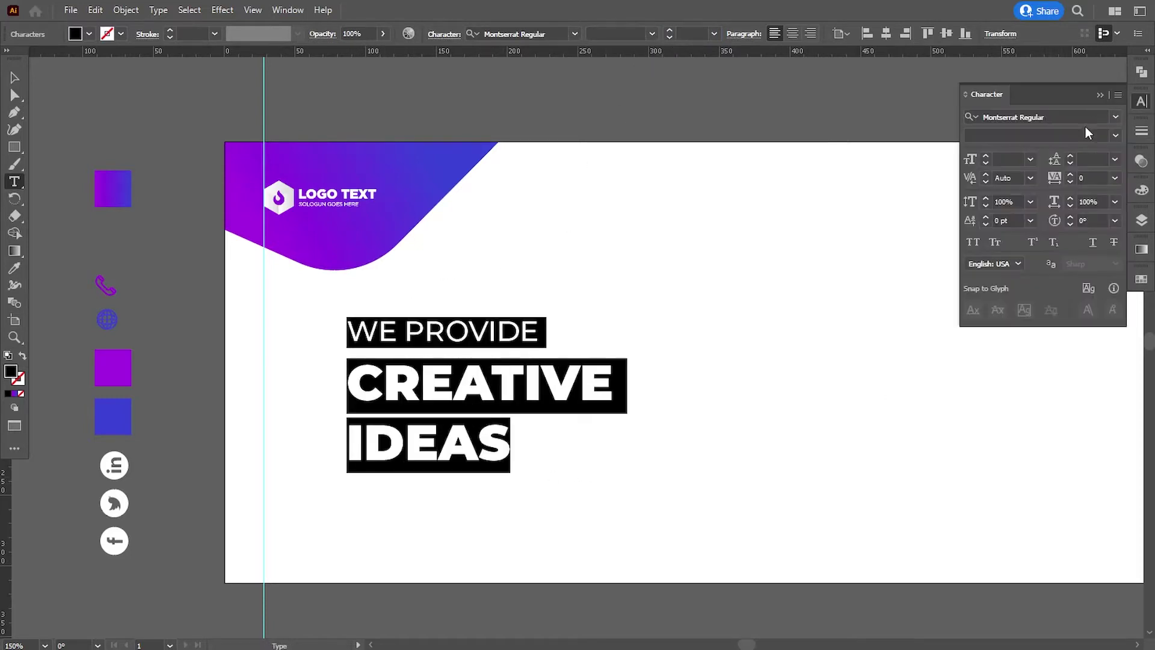
left_click(1115, 159)
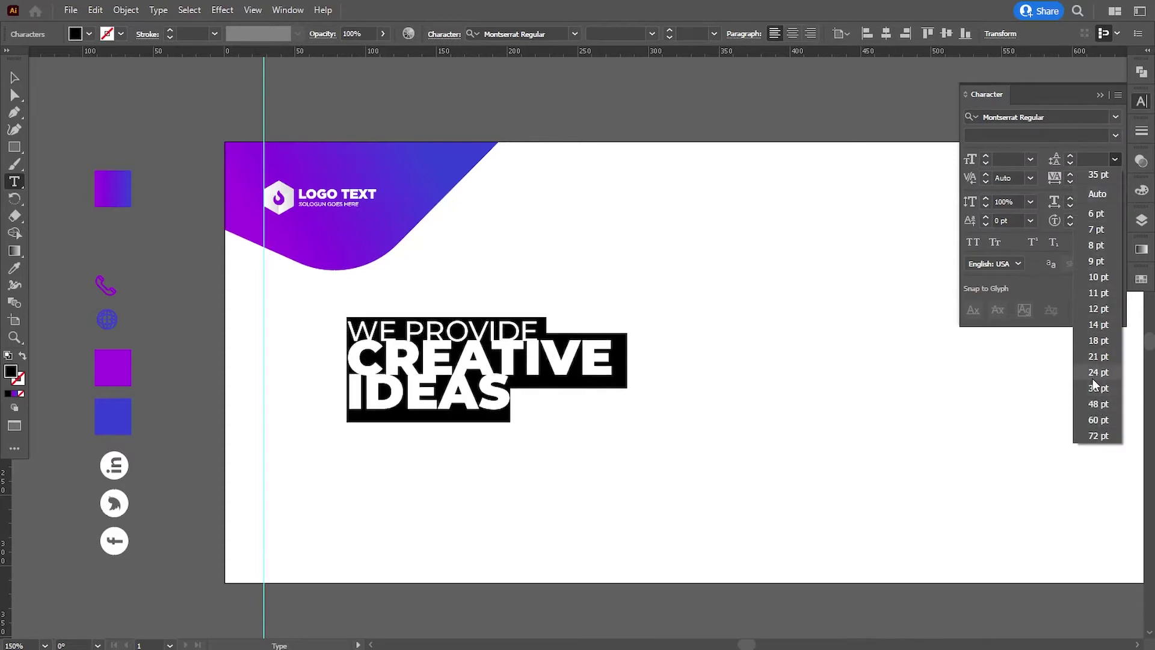
left_click(1096, 388)
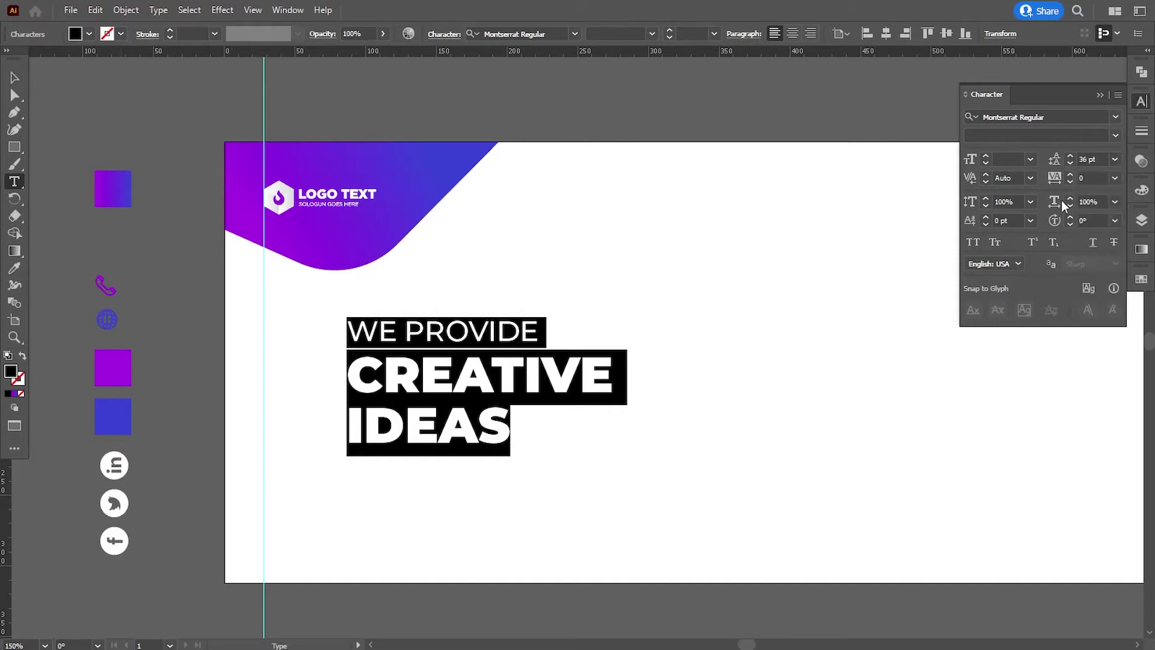
left_click(1071, 165)
left_click(1070, 165)
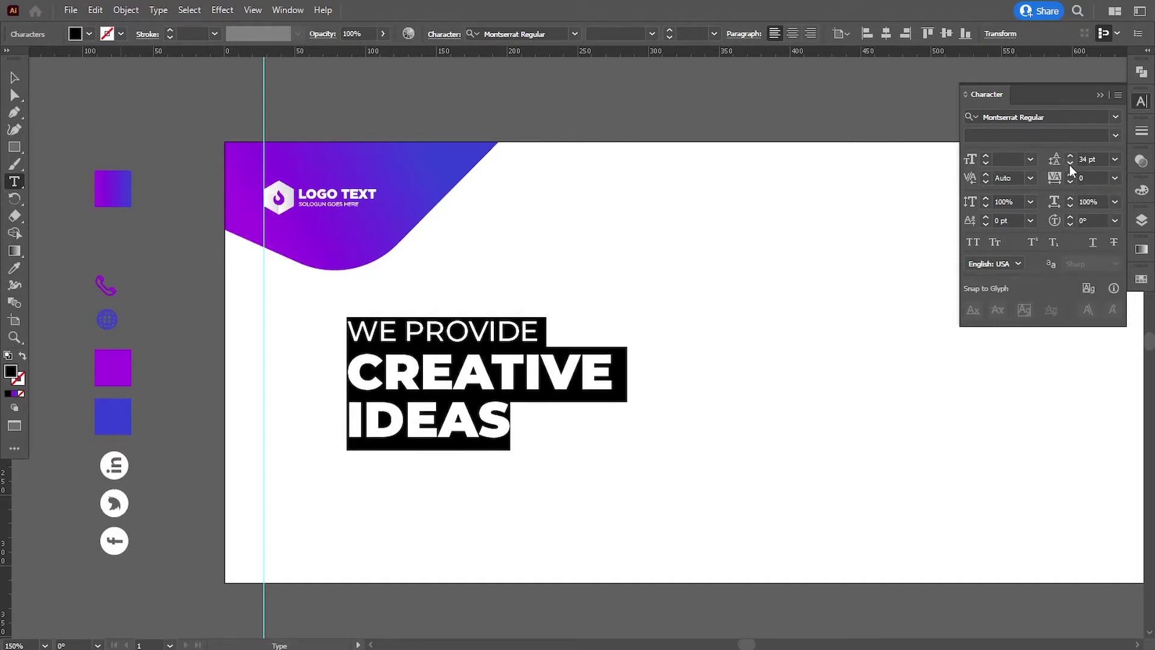
left_click(1071, 164)
left_click(1071, 164)
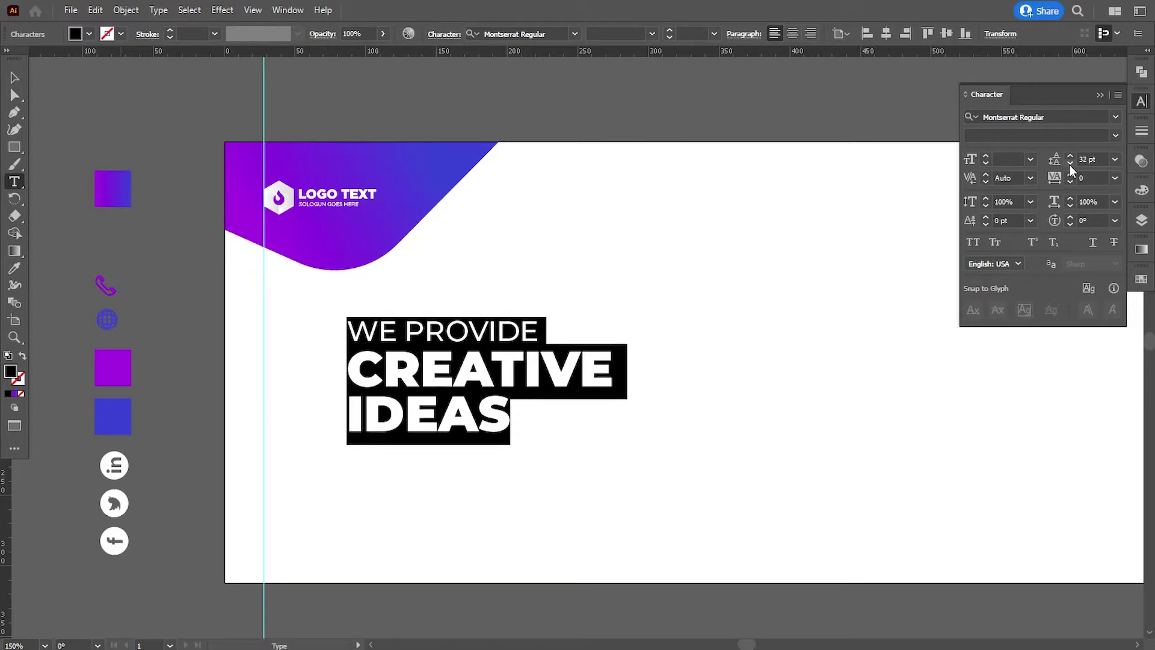
left_click(1070, 164)
left_click(1070, 164)
left_click(1069, 156)
left_click(1070, 157)
left_click(1069, 157)
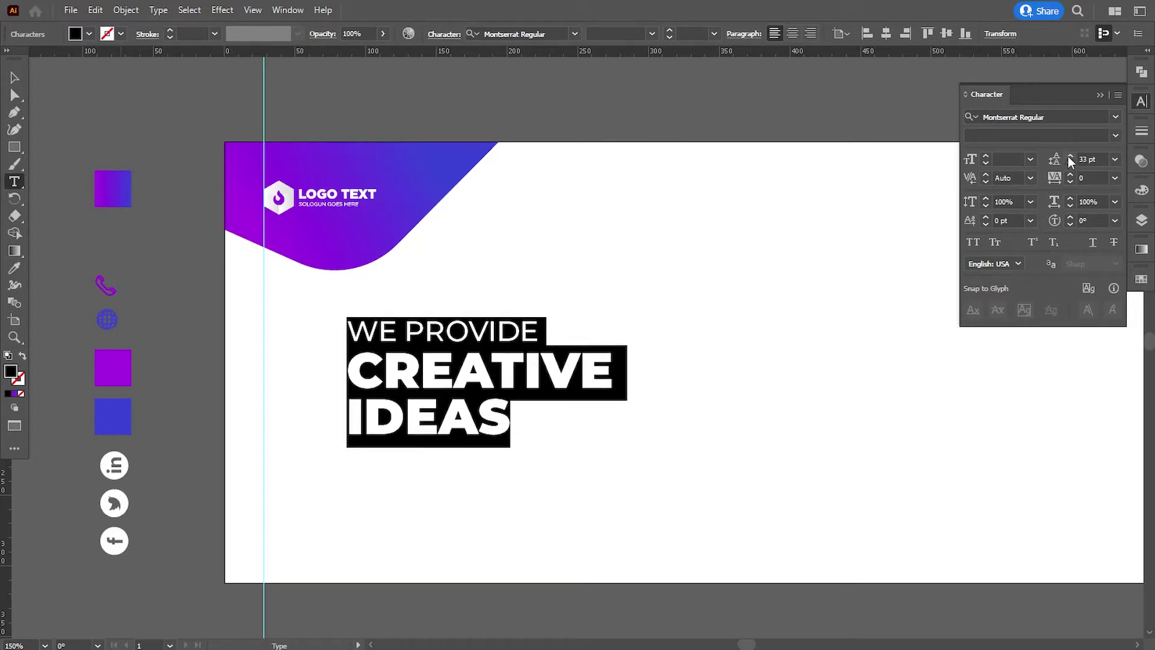
- Move the headline block up and to the right, just beneath the gradient corner shape's curved edge
left_click(13, 78)
left_click(88, 130)
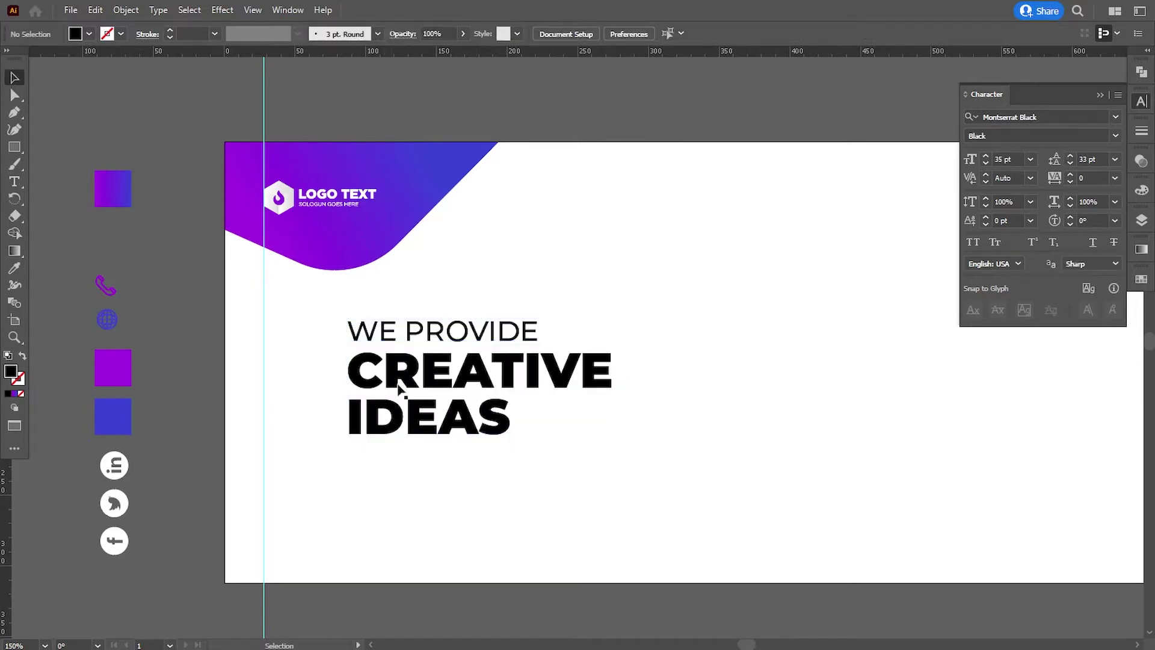
left_click_drag(403, 382, 451, 345)
- Change the fill color of "WE PROVIDE" to #23262F
left_click(14, 181)
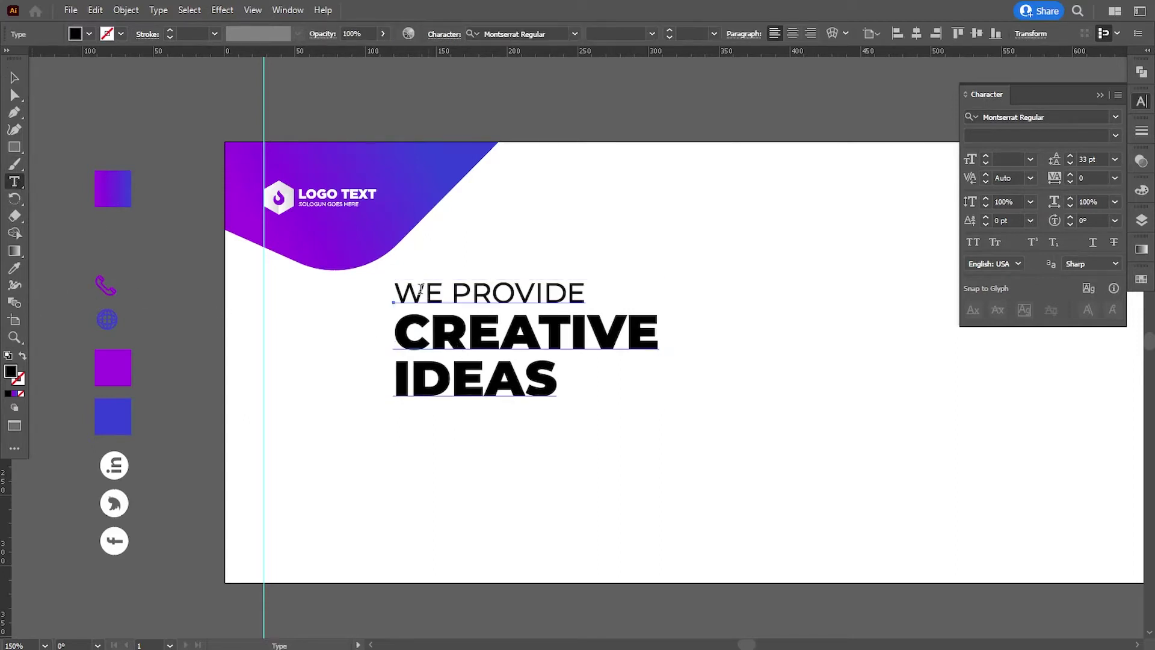
left_click_drag(397, 287, 629, 290)
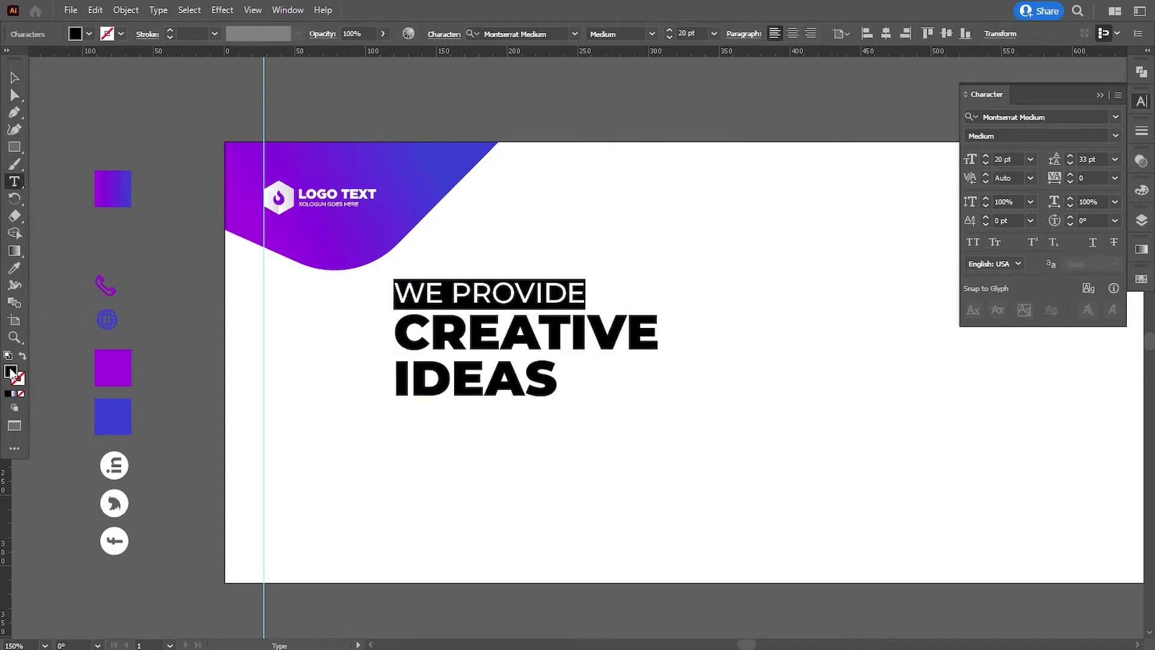
double_click(11, 371)
type("23262F")
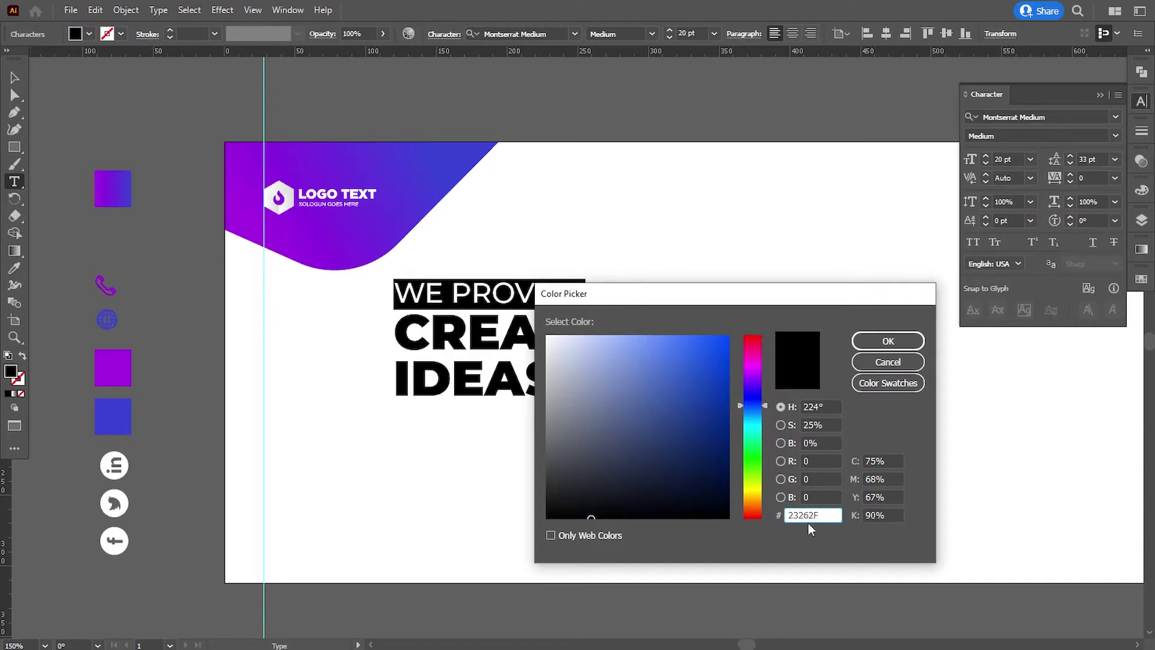
left_click_drag(827, 513, 725, 536)
left_click(888, 341)
- Color the word "CREATIVE" with the solid purple sampled from the swatch square beside the artboard
left_click(397, 329)
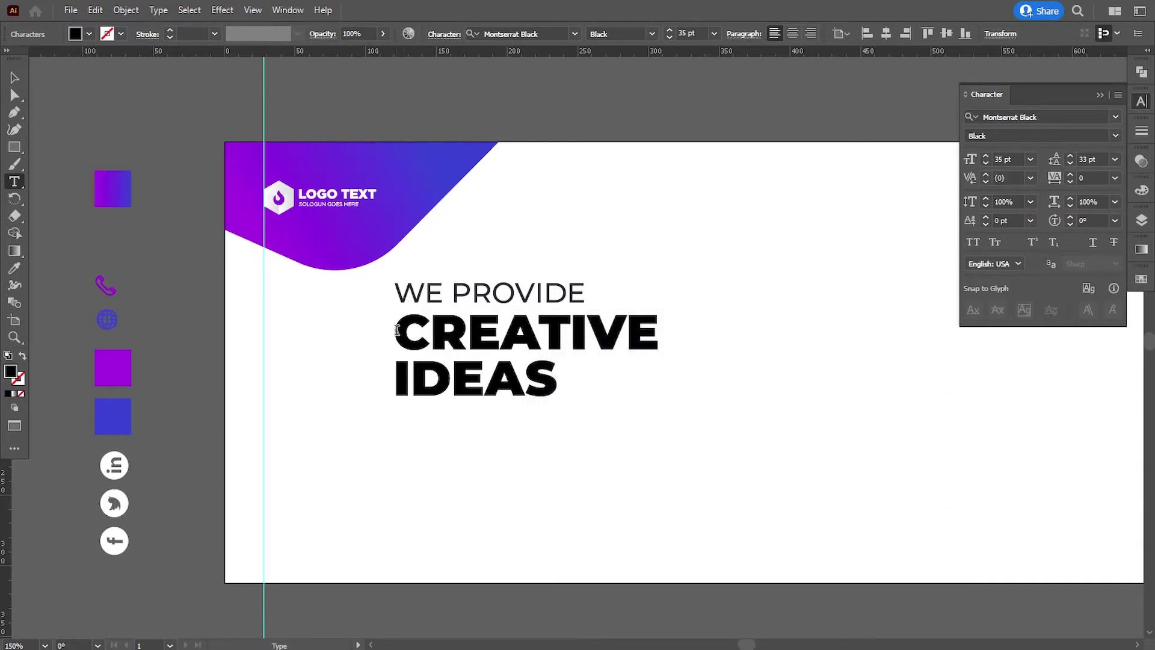
left_click_drag(397, 330, 708, 341)
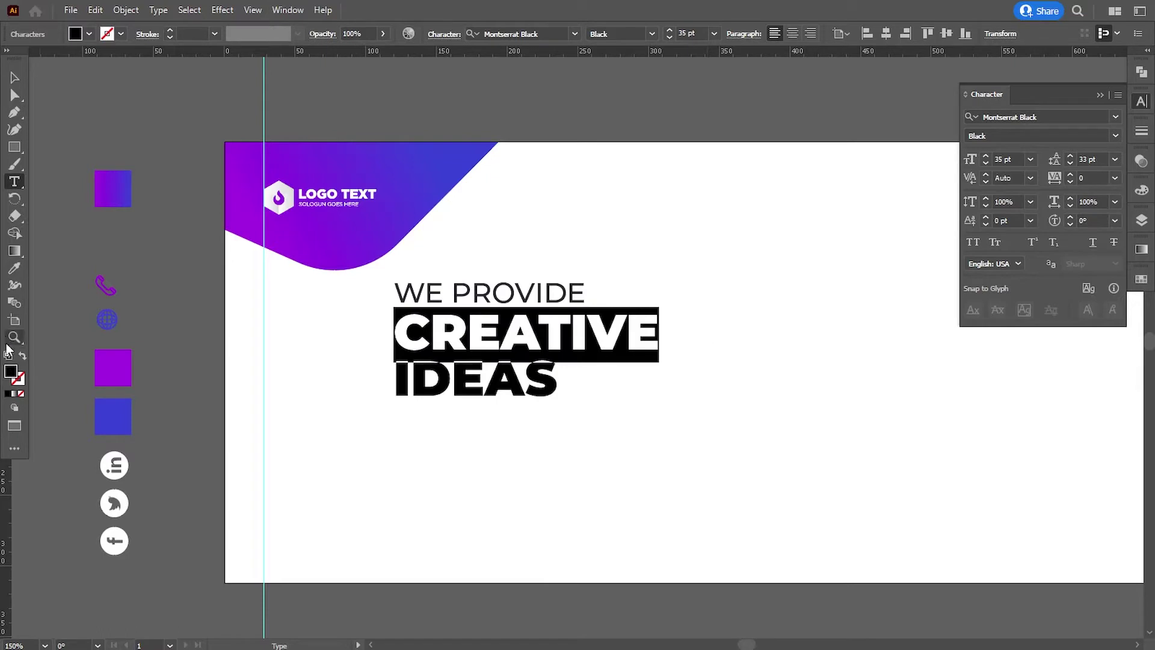
left_click(15, 268)
left_click(107, 375)
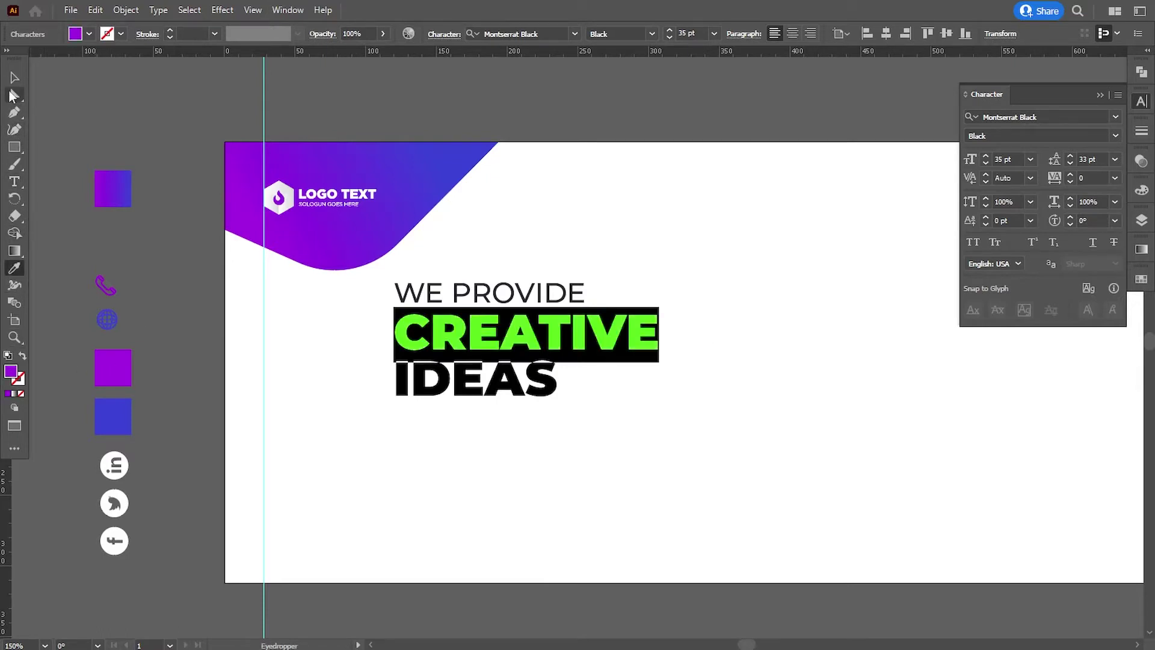
left_click(15, 79)
left_click(51, 108)
- Color the word "IDEAS" with the solid blue sampled from the swatch square beside the artboard
left_click(16, 189)
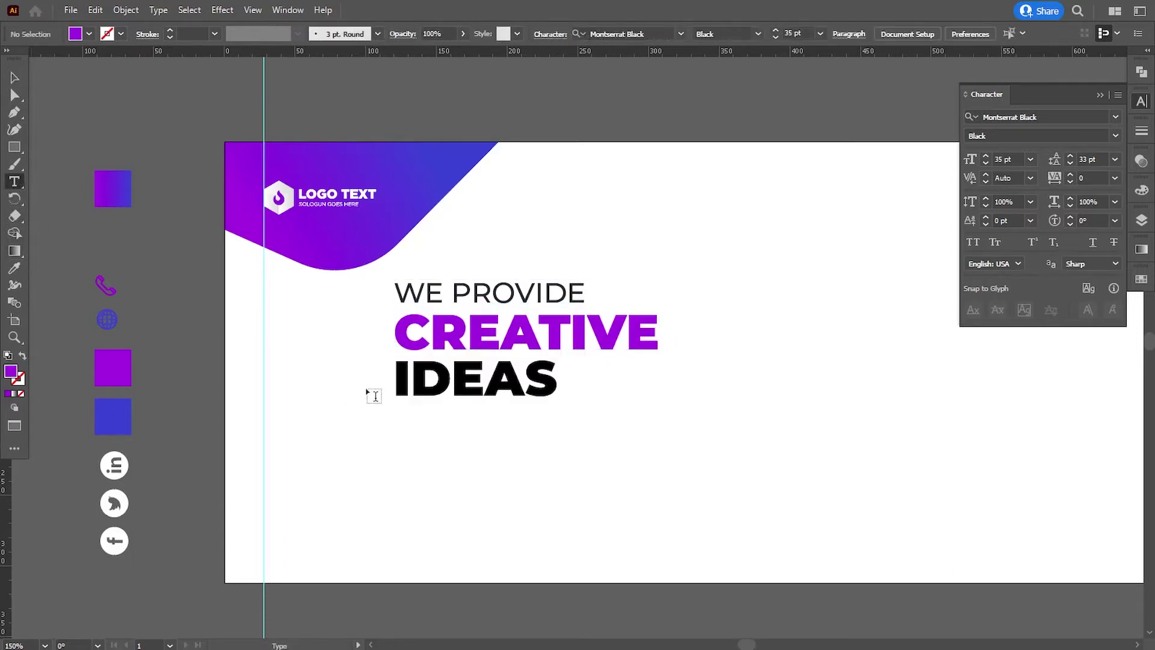
left_click_drag(399, 383, 621, 391)
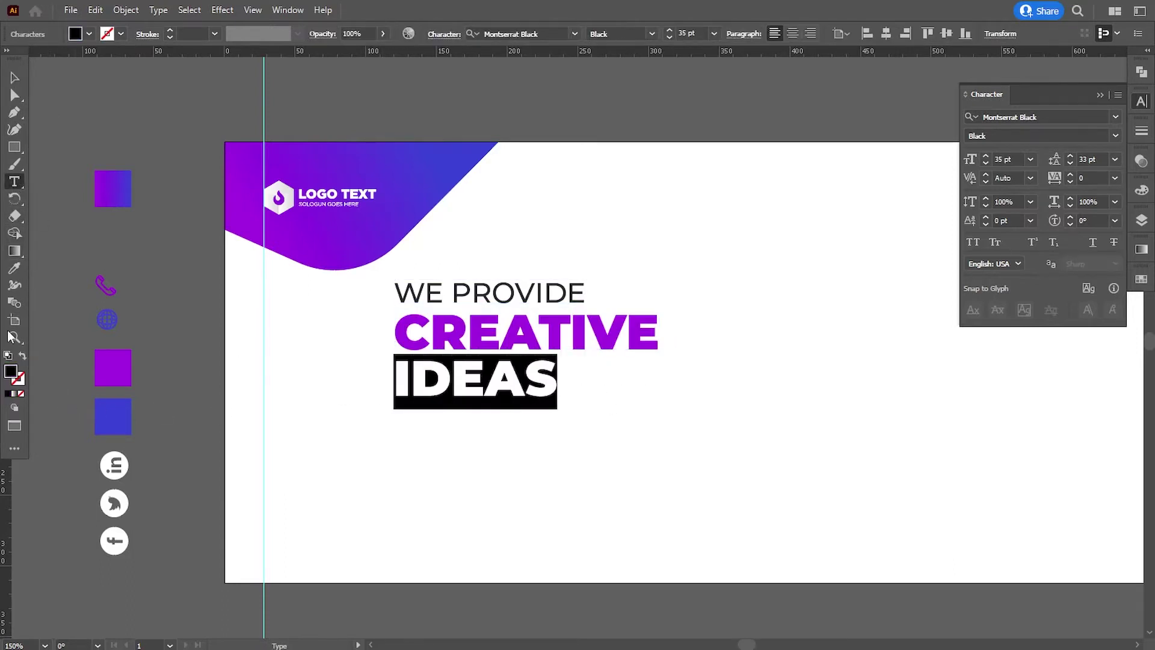
left_click(15, 269)
left_click(115, 417)
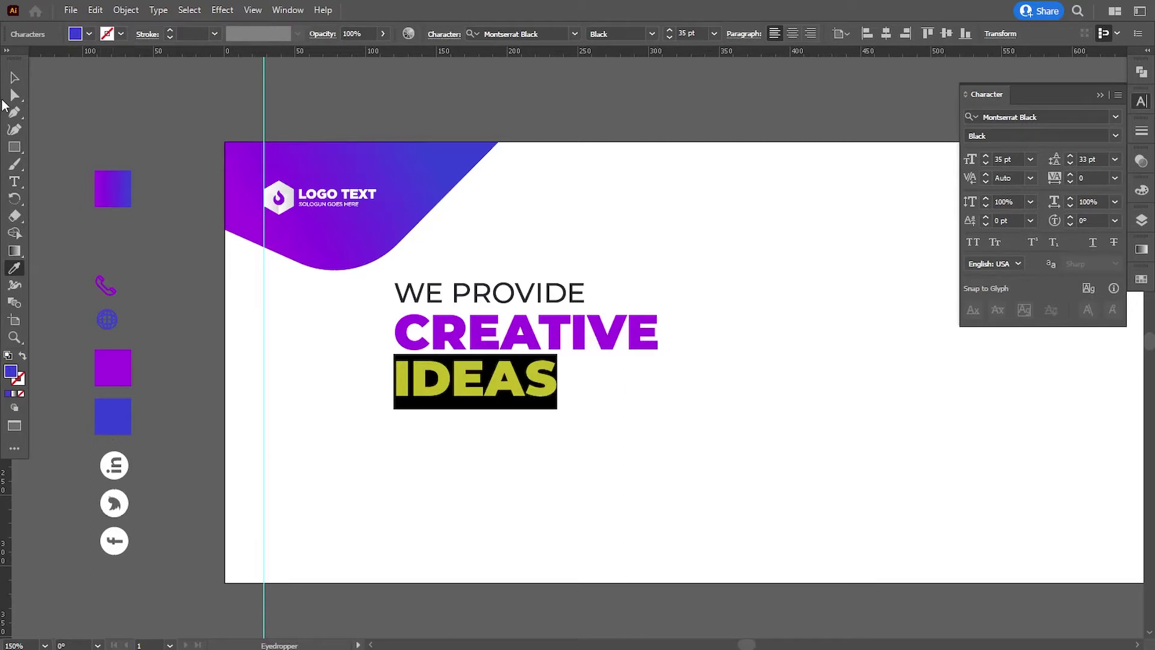
left_click(14, 78)
left_click(63, 128)
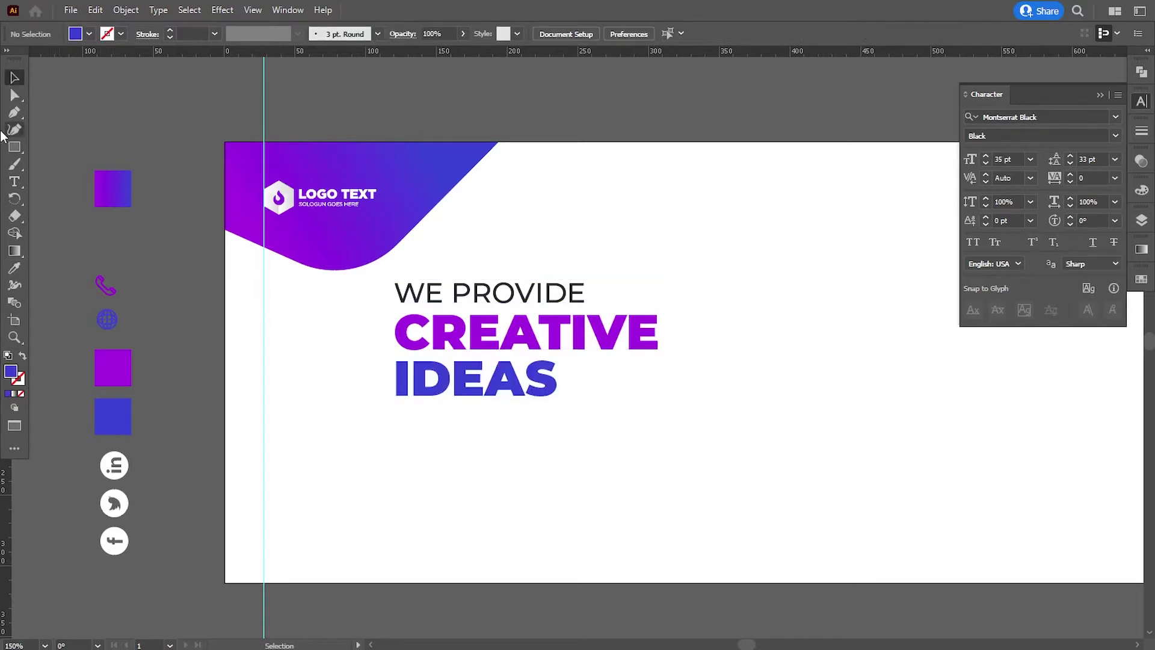
- Add a placeholder paragraph text box below the headline in Roboto Regular, 10 pt, with 17 pt leading
left_click(15, 182)
left_click_drag(397, 415, 719, 474)
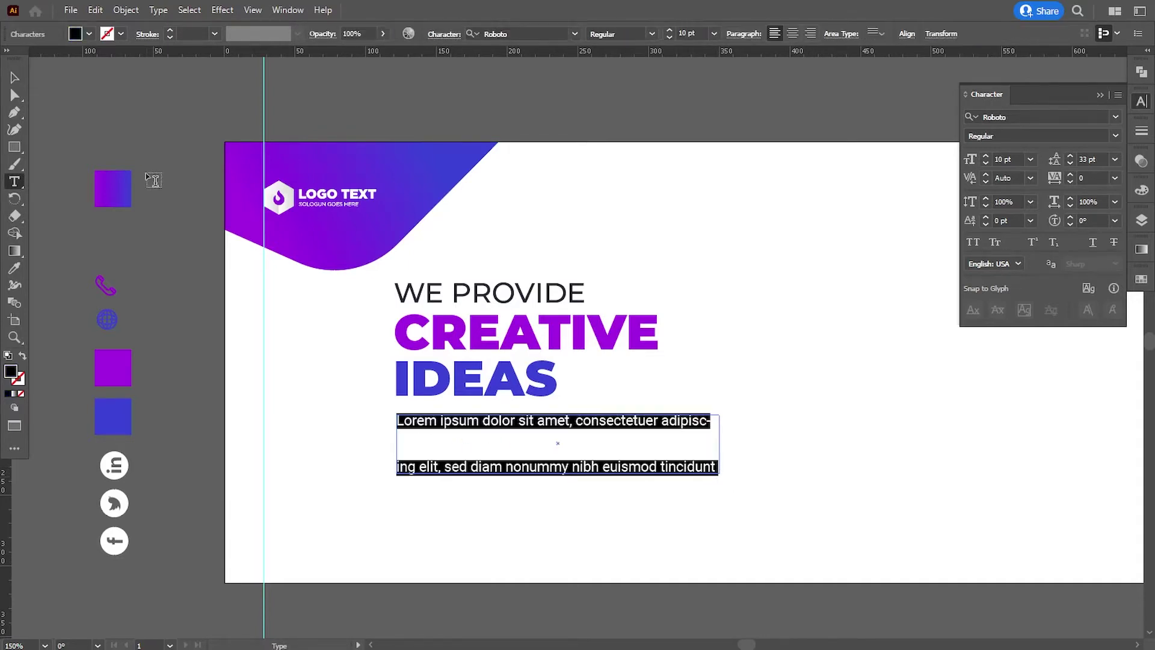
left_click(1070, 163)
left_click(1070, 164)
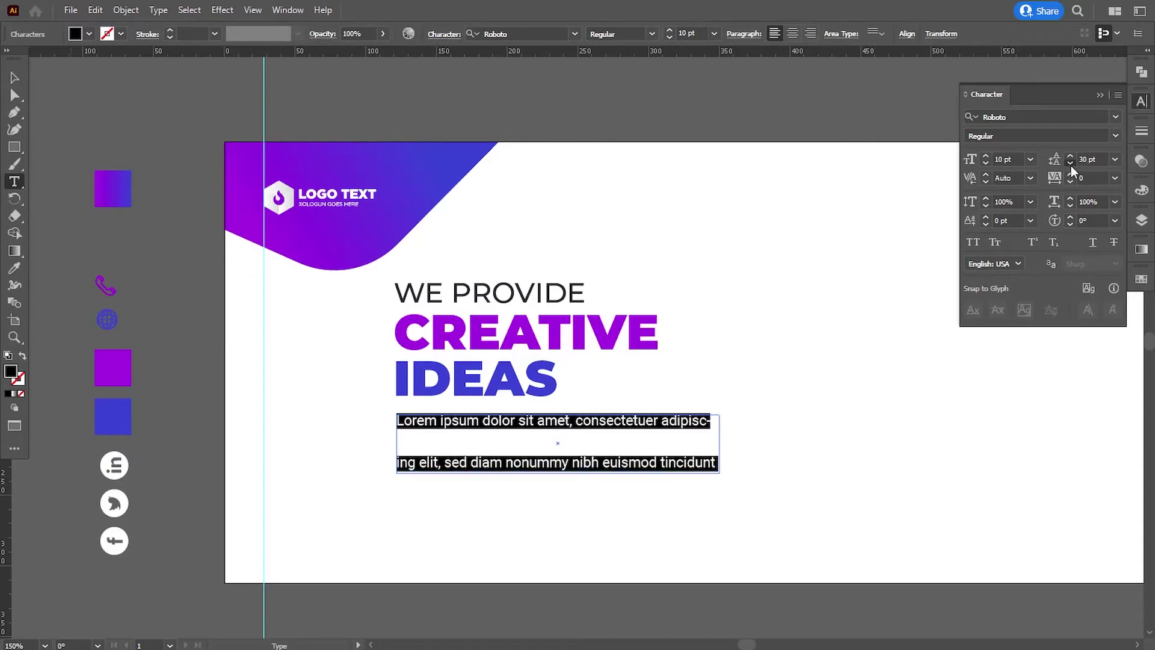
left_click(23, 80)
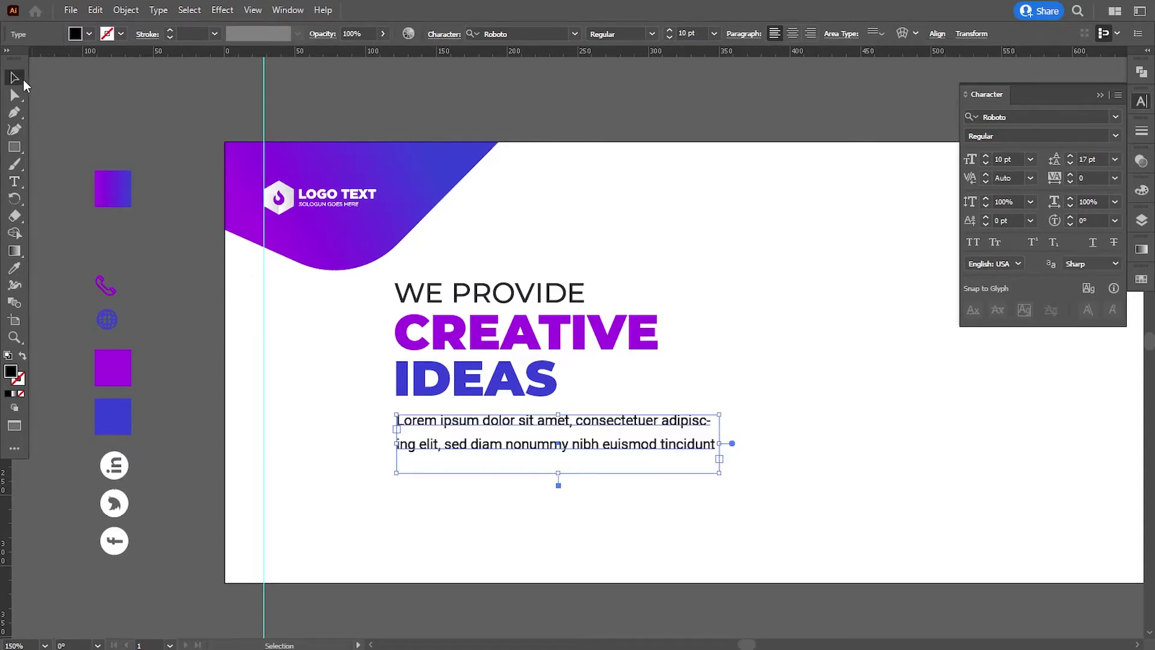
- Widen the paragraph text box so "adipiscing" fits unbroken on the first line, and set its leading to 15 pt
left_click_drag(722, 444, 730, 444)
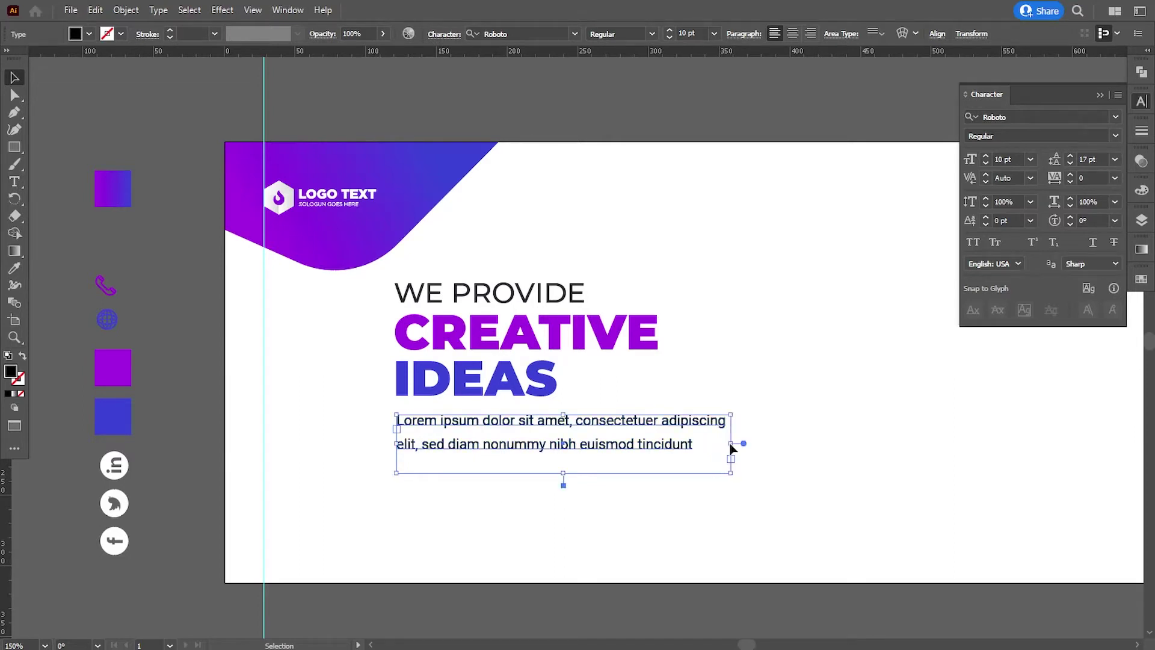
left_click(1070, 162)
left_click(1070, 162)
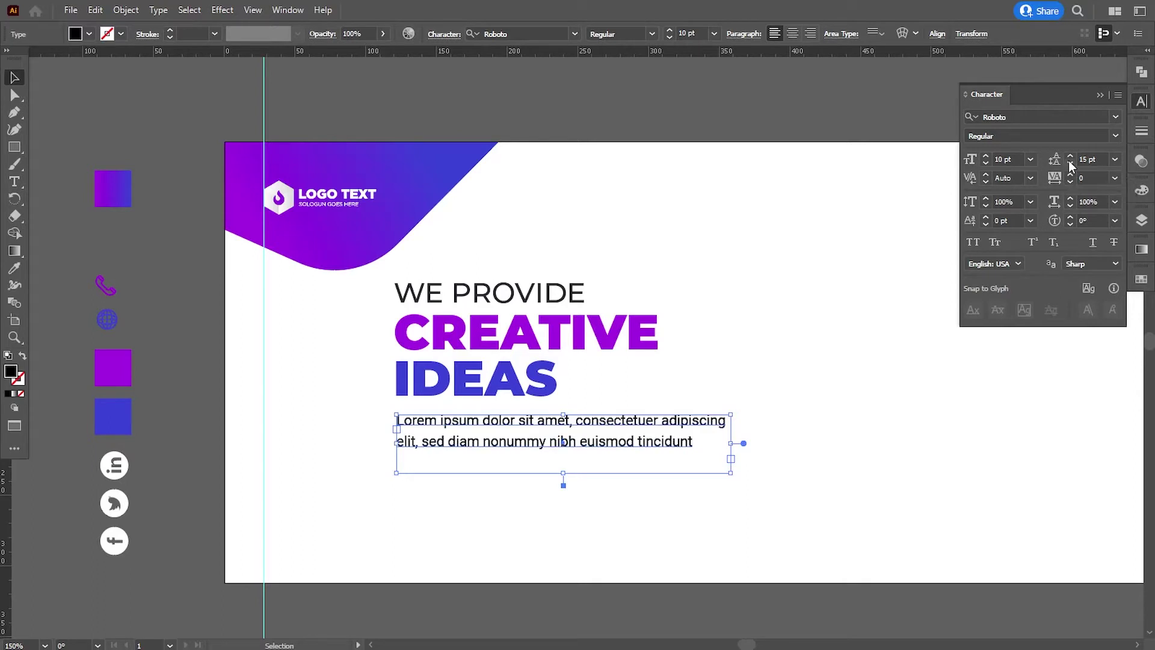
- Set the body paragraph's leading to 14 pt
left_click(1070, 163)
left_click(825, 392)
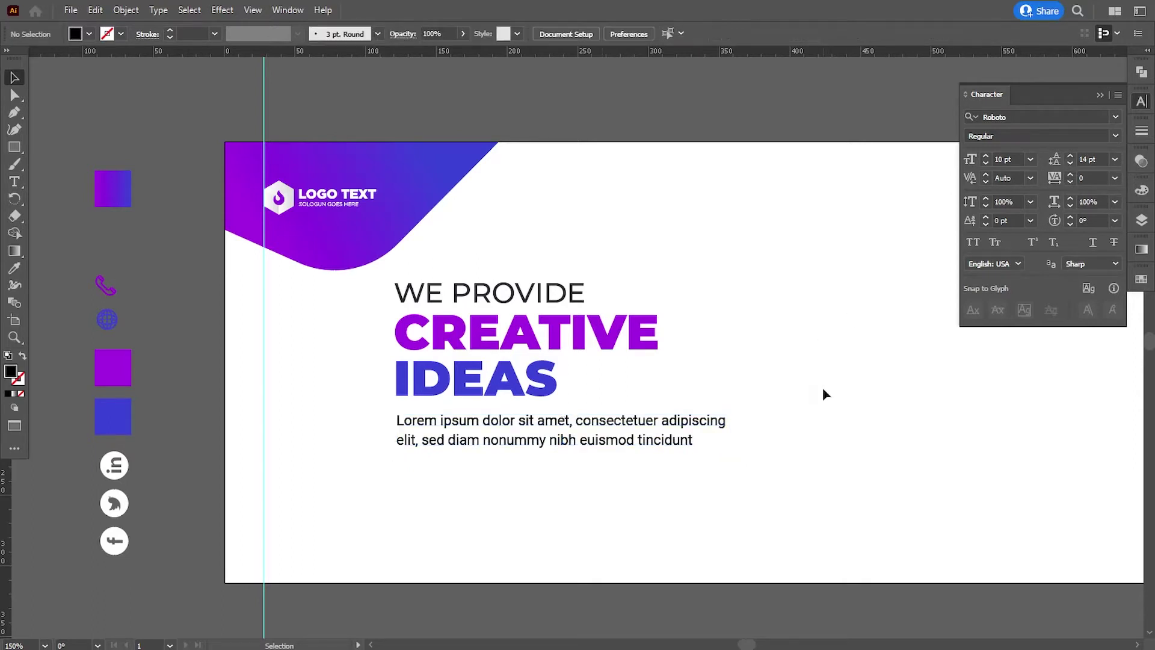
- Try nudging the paragraph text box slightly left toward the headline's edge
left_click(461, 441)
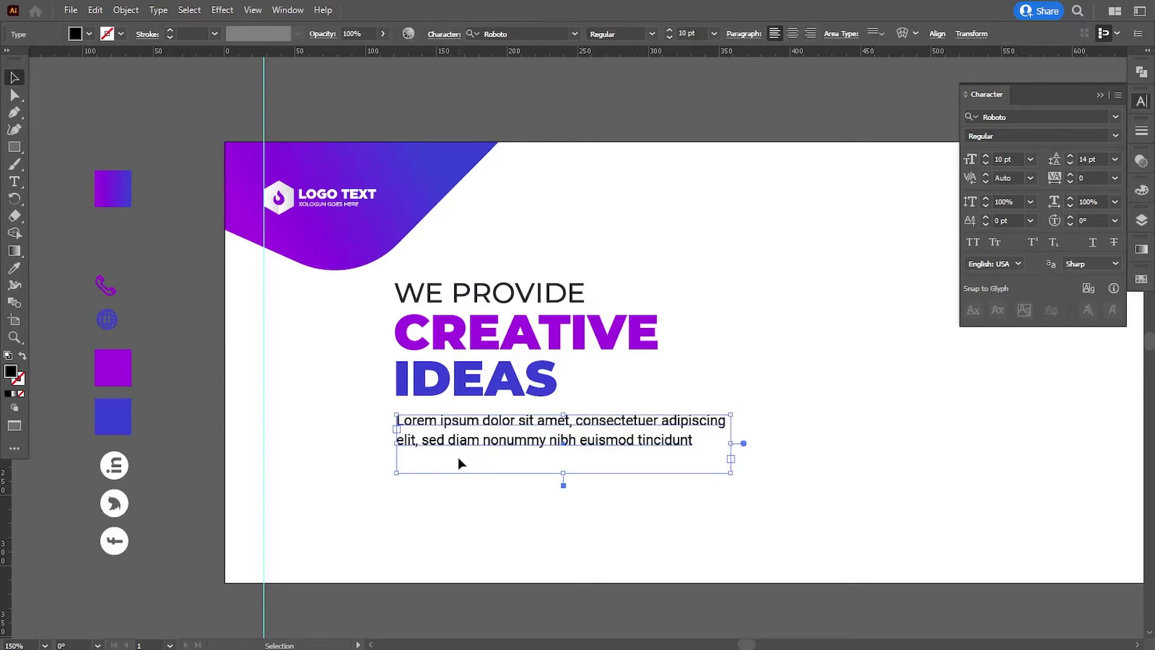
key("Left")
key("Left")
left_click(464, 503)
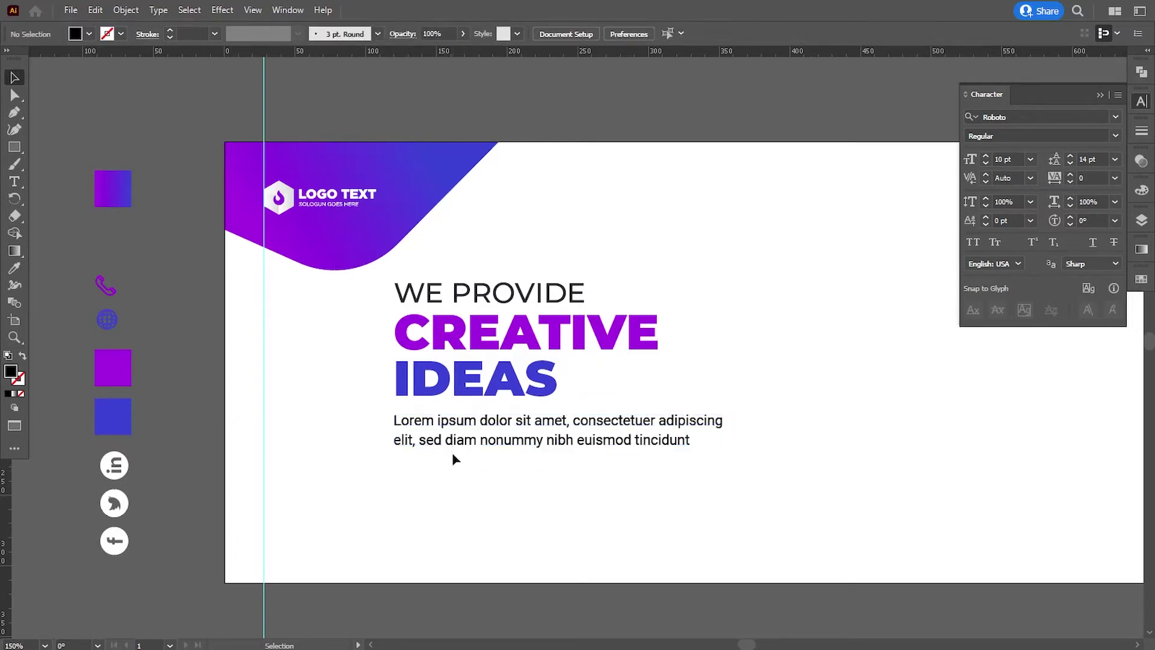
key("ctrl+z")
- Recolor all of the paragraph text with the dark hex color 23262F
key("t")
left_click_drag(398, 422, 761, 457)
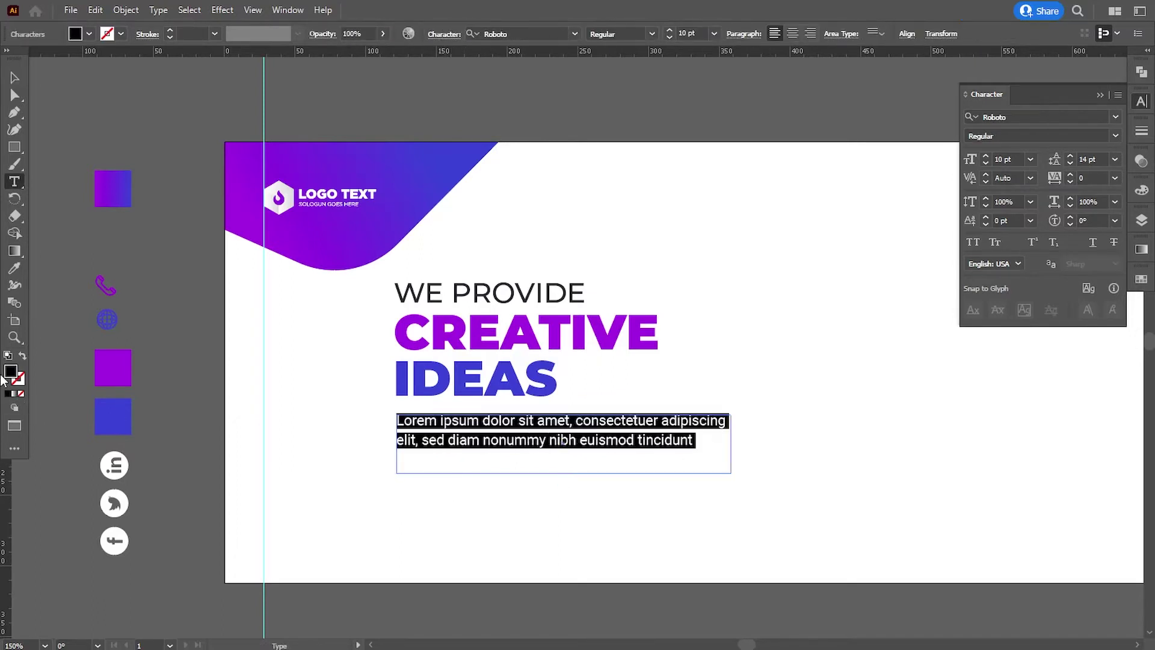
double_click(10, 372)
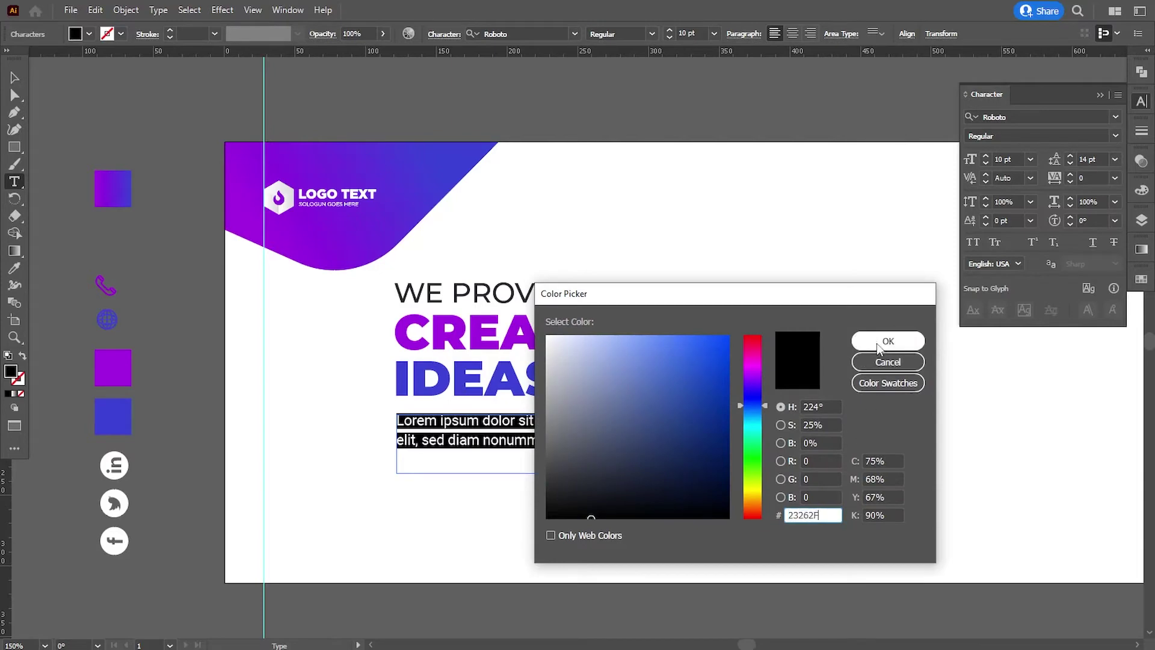
left_click(885, 343)
left_click(15, 77)
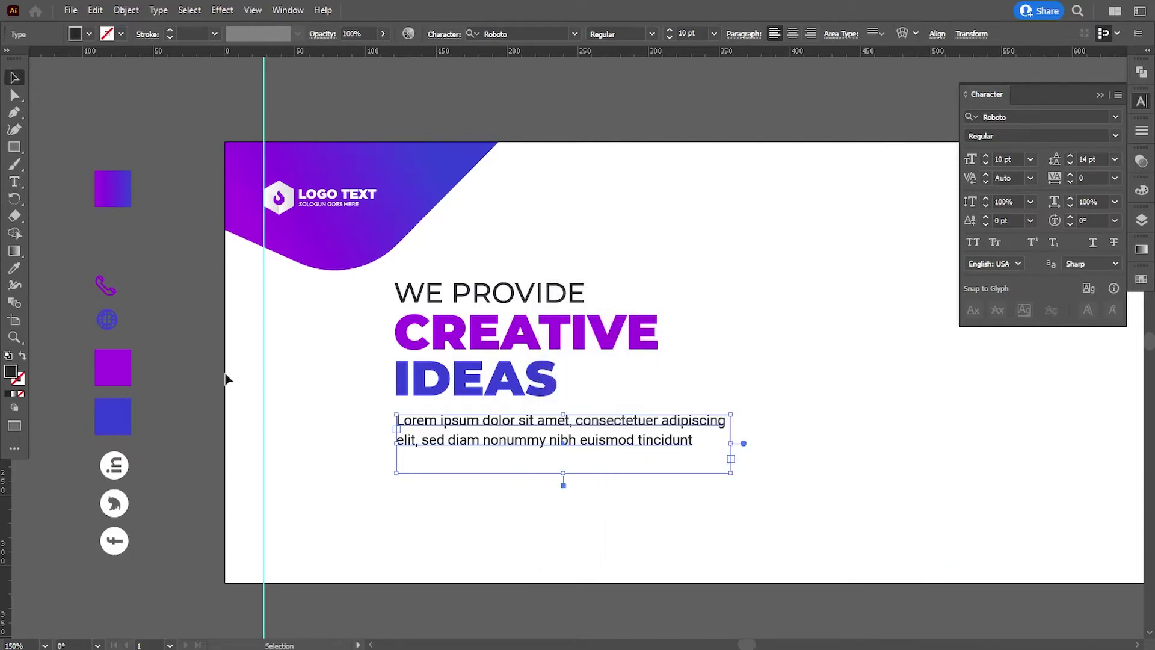
left_click(680, 493)
- Shorten the paragraph text box so its lower edge sits just beneath the second line of text
left_click(579, 448)
left_click_drag(563, 474, 563, 454)
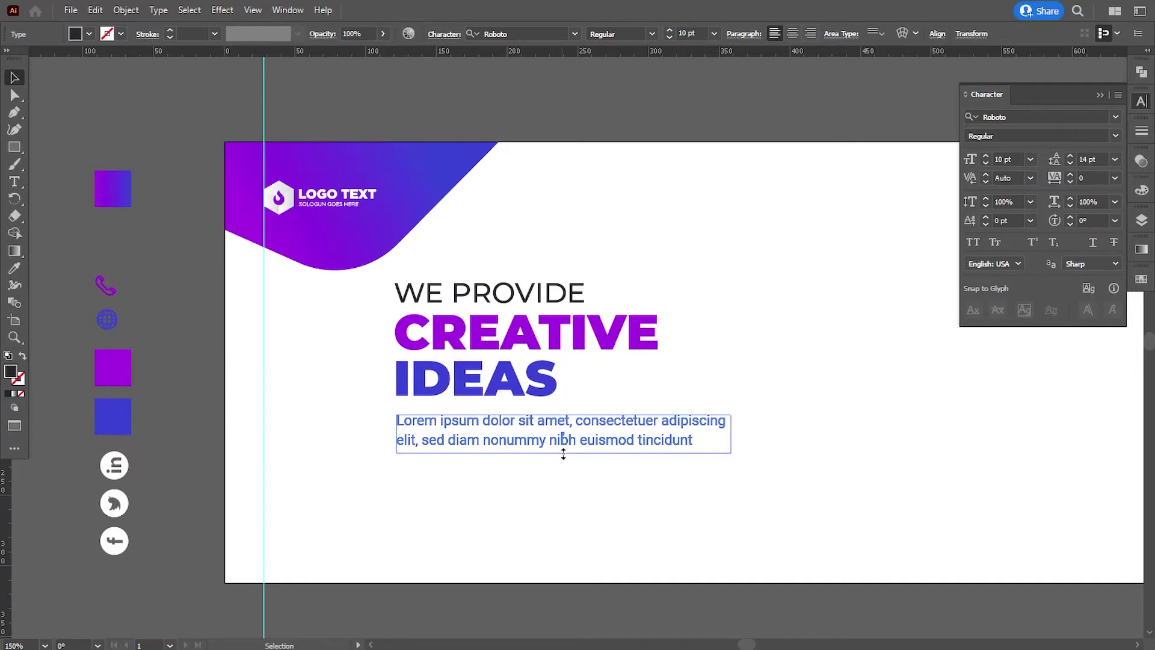
left_click(533, 511)
- Draw a pill-shaped rounded rectangle about 69 × 16 px below the start of the paragraph
left_click_drag(454, 503, 452, 446)
key("ctrl+plus")
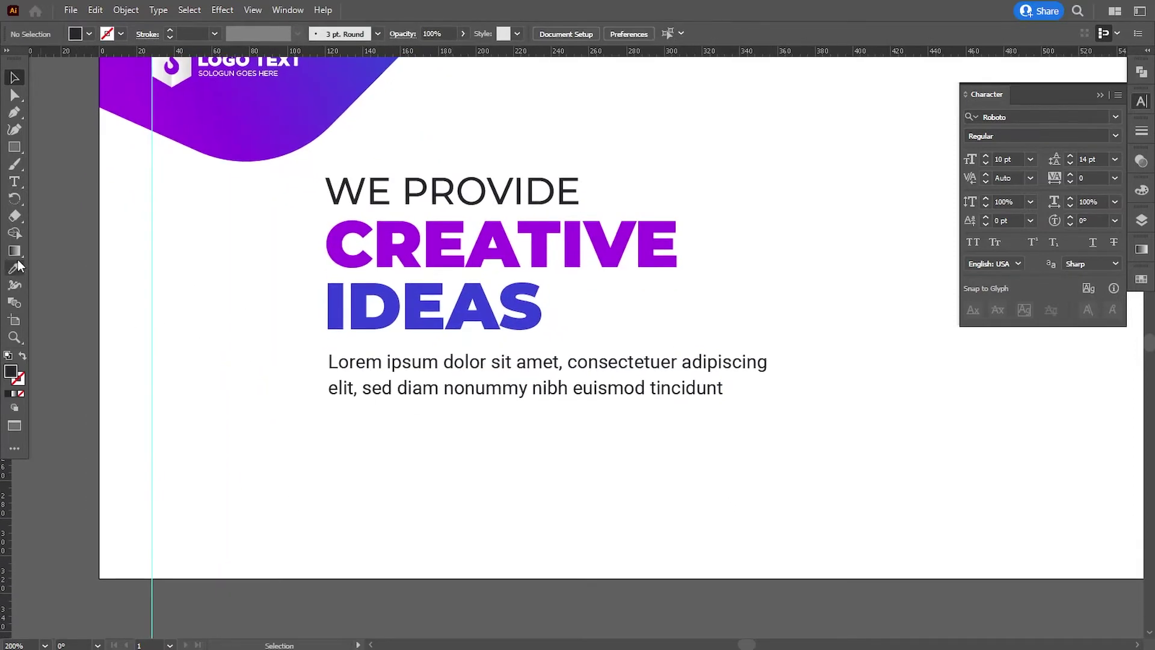
left_click(16, 148)
mouse_move(333, 423)
left_mouse_down()
mouse_move(415, 453)
mouse_move(503, 453)
mouse_move(381, 453)
left_mouse_up()
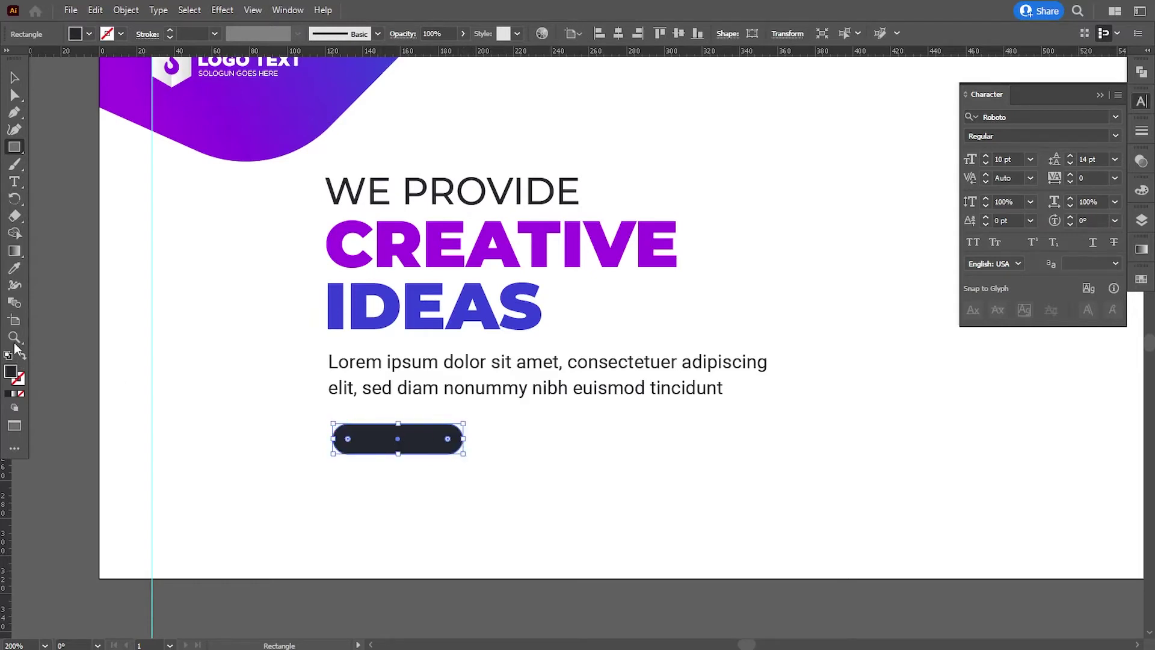
- Fill the pill shape with the purple-to-blue gradient sampled from the corner shape using the Eyedropper
left_click(11, 273)
left_click(253, 135)
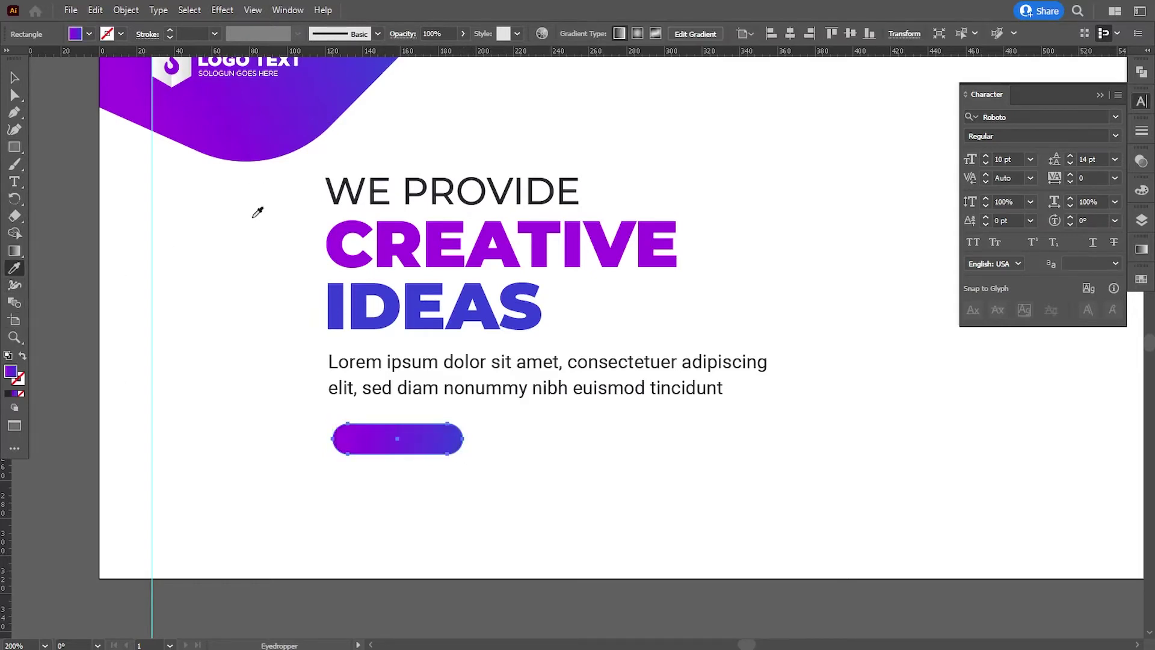
left_click(12, 80)
left_click(228, 325)
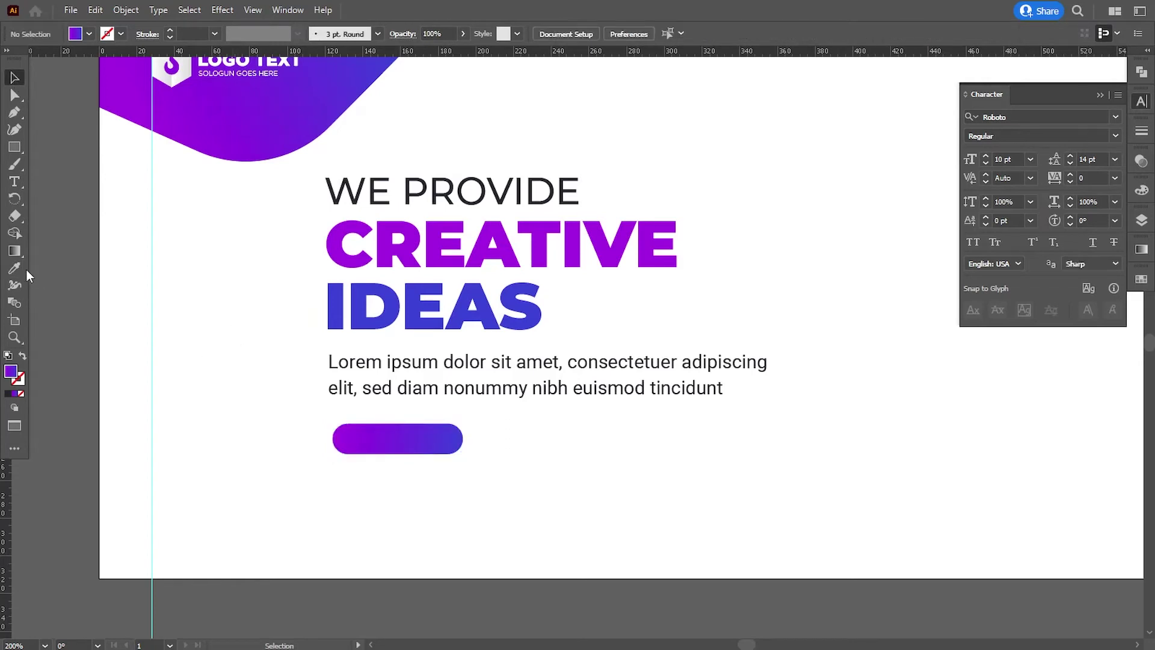
- Add the text "Contact US" in Roboto Bold on the blank area just below the pill shape
left_click(13, 183)
left_click(502, 472)
type("C")
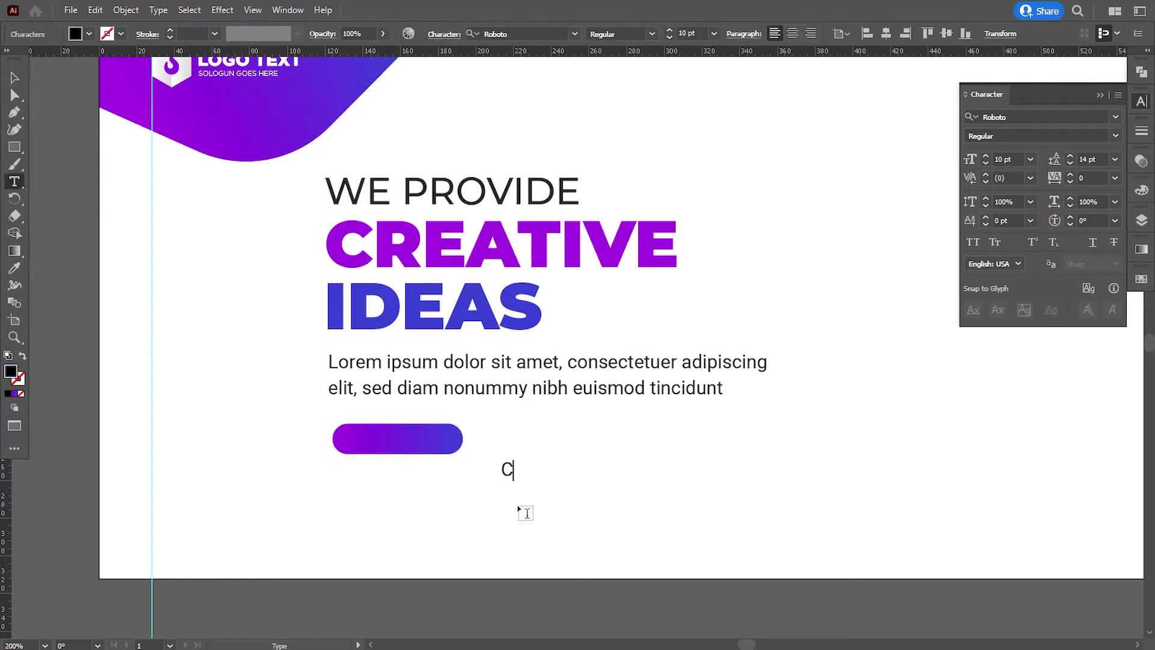
type("ontact US")
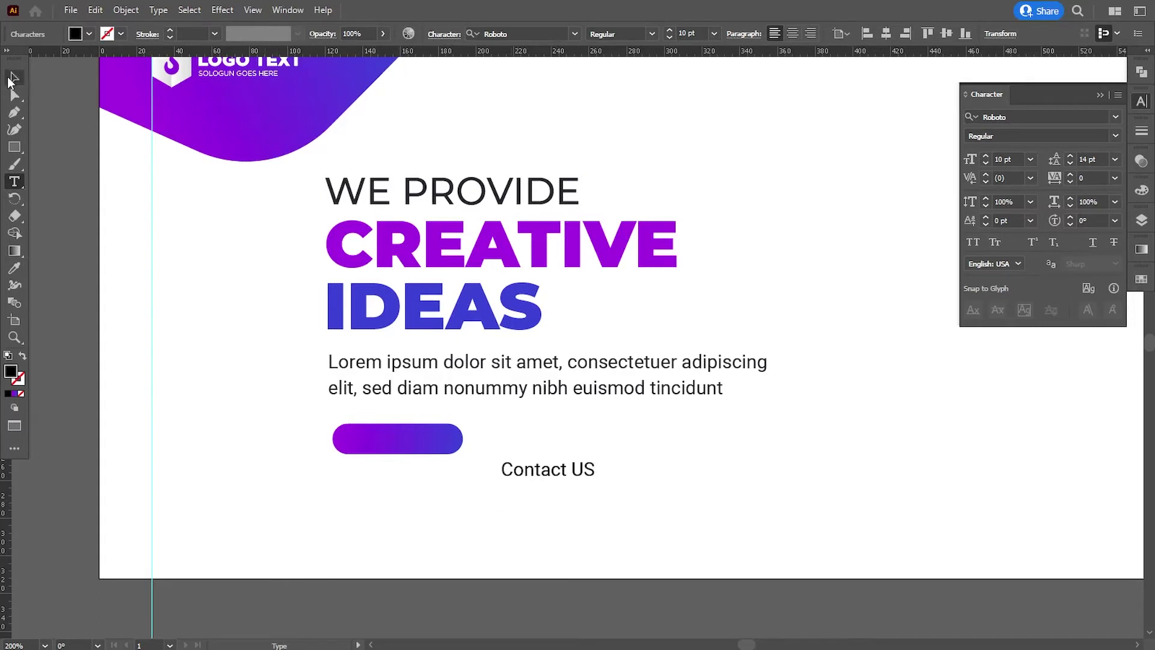
left_click(13, 77)
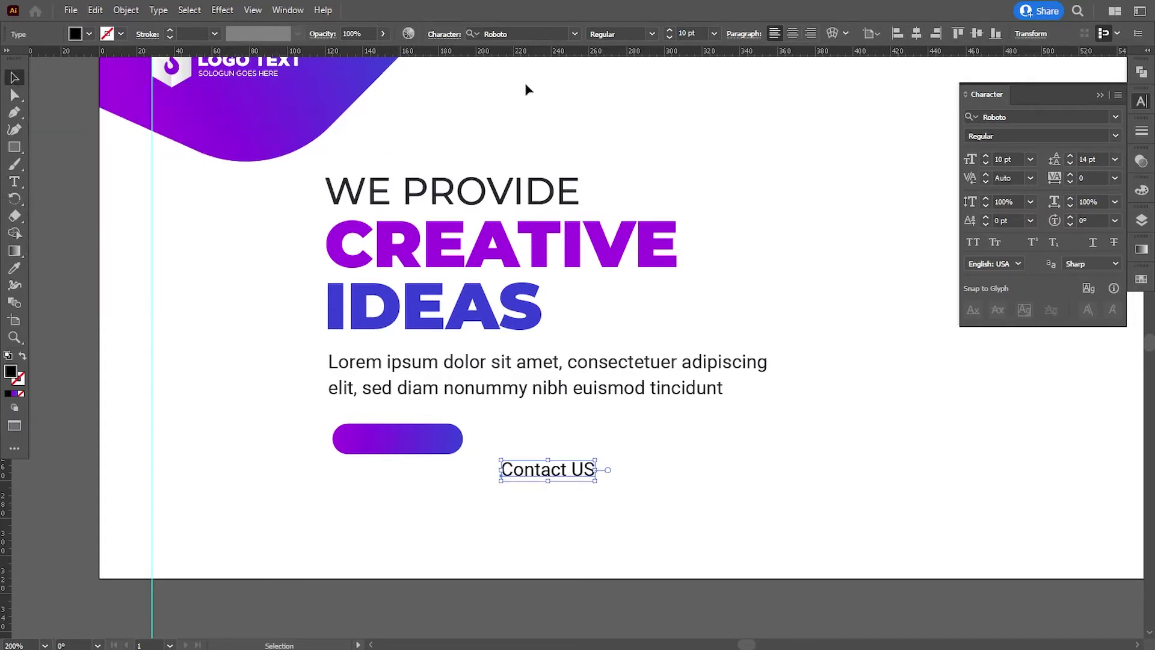
left_click(652, 35)
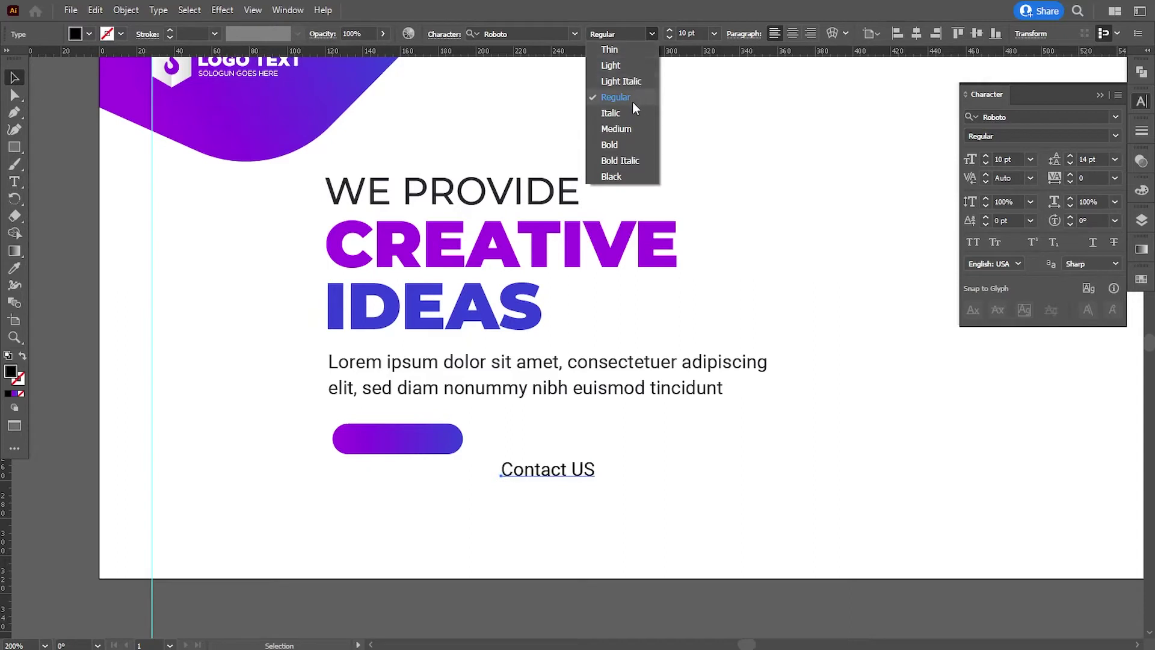
left_click(624, 145)
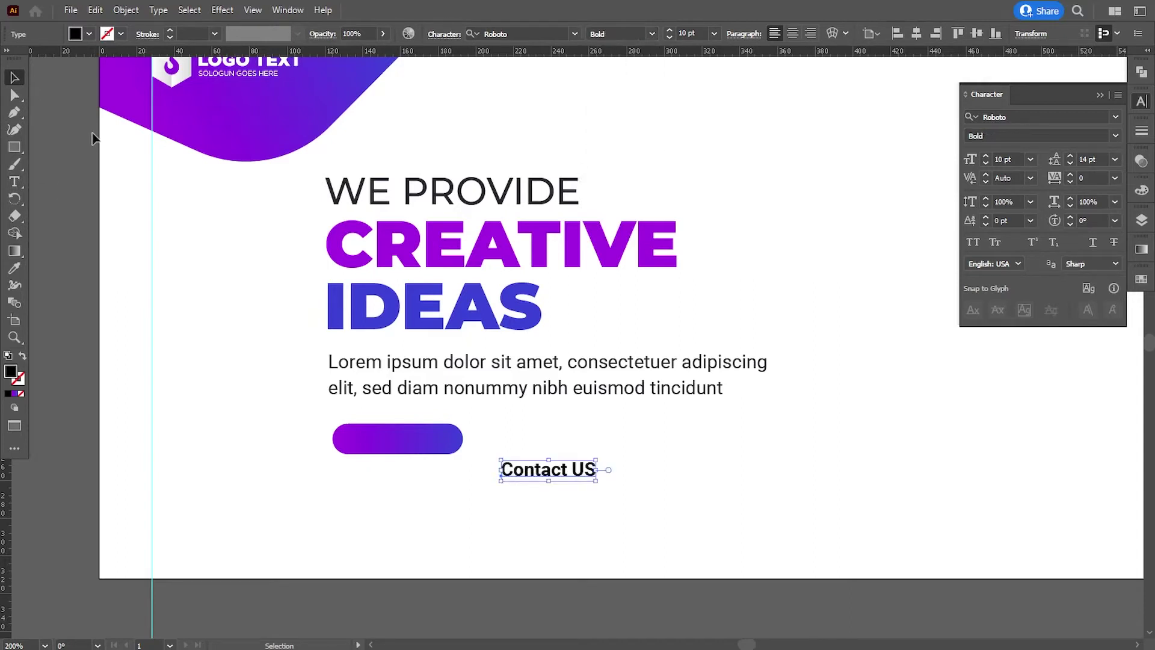
left_click(490, 499)
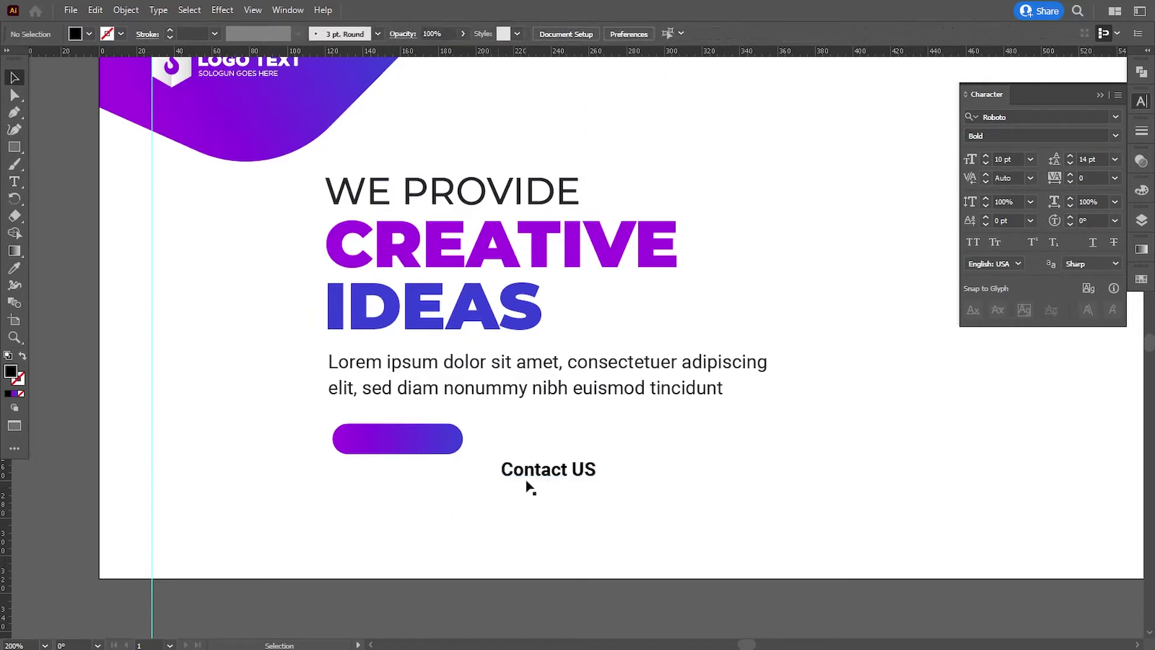
- Move the "Contact US" text onto the gradient pill and color it white (FFFFFF)
left_click_drag(524, 471, 377, 445)
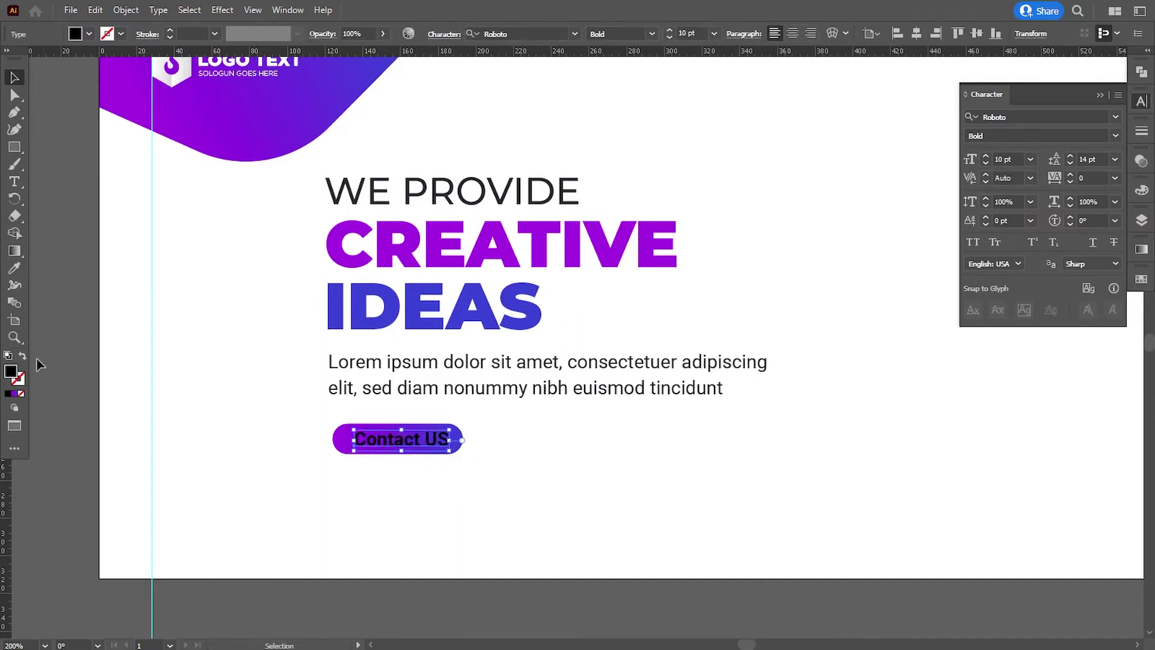
double_click(11, 371)
left_click_drag(532, 338, 513, 329)
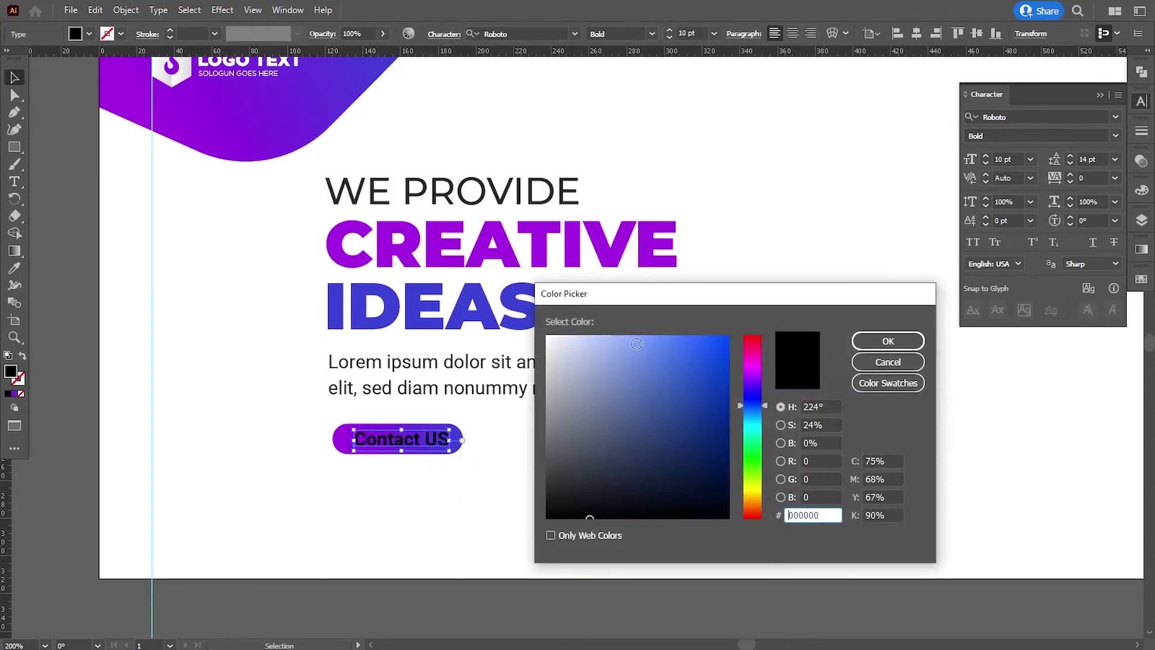
left_click_drag(581, 359, 535, 327)
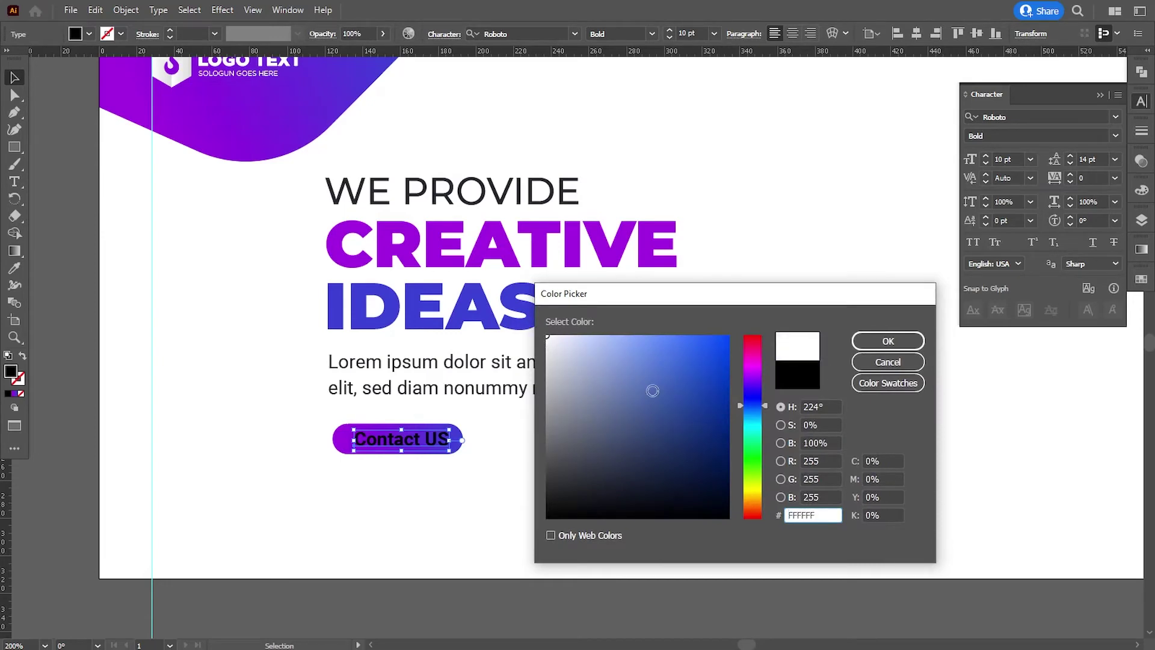
left_click(881, 341)
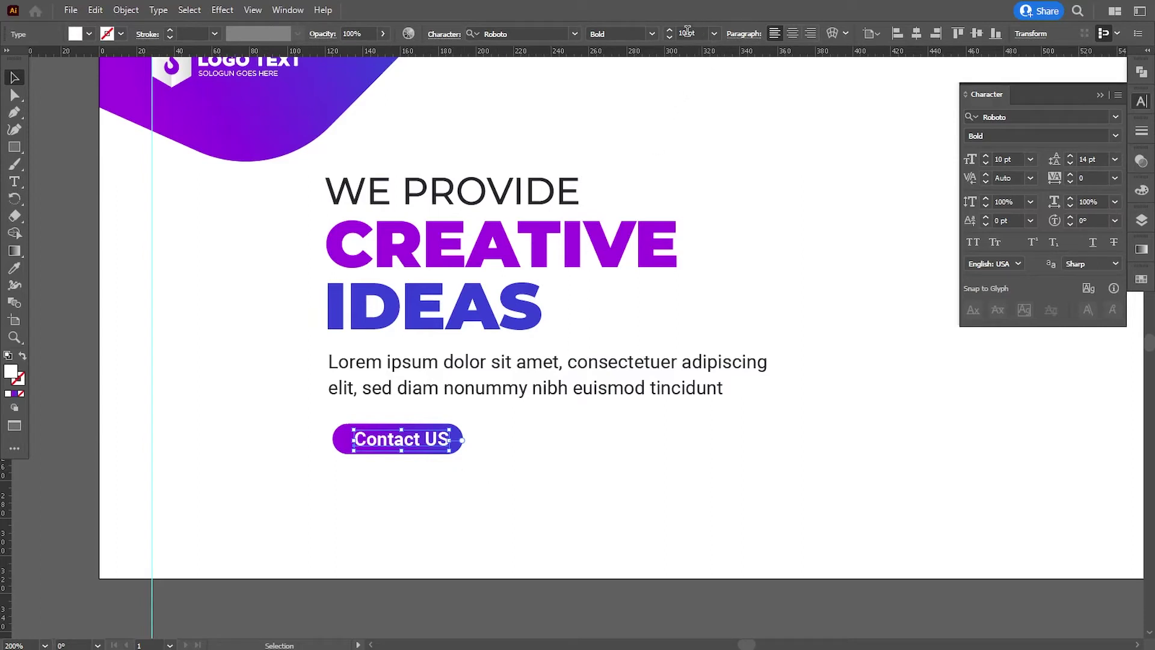
- Reduce the "Contact US" text to 8 pt and center it within the pill button
left_click_drag(687, 33, 669, 40)
key("Down")
key("Down")
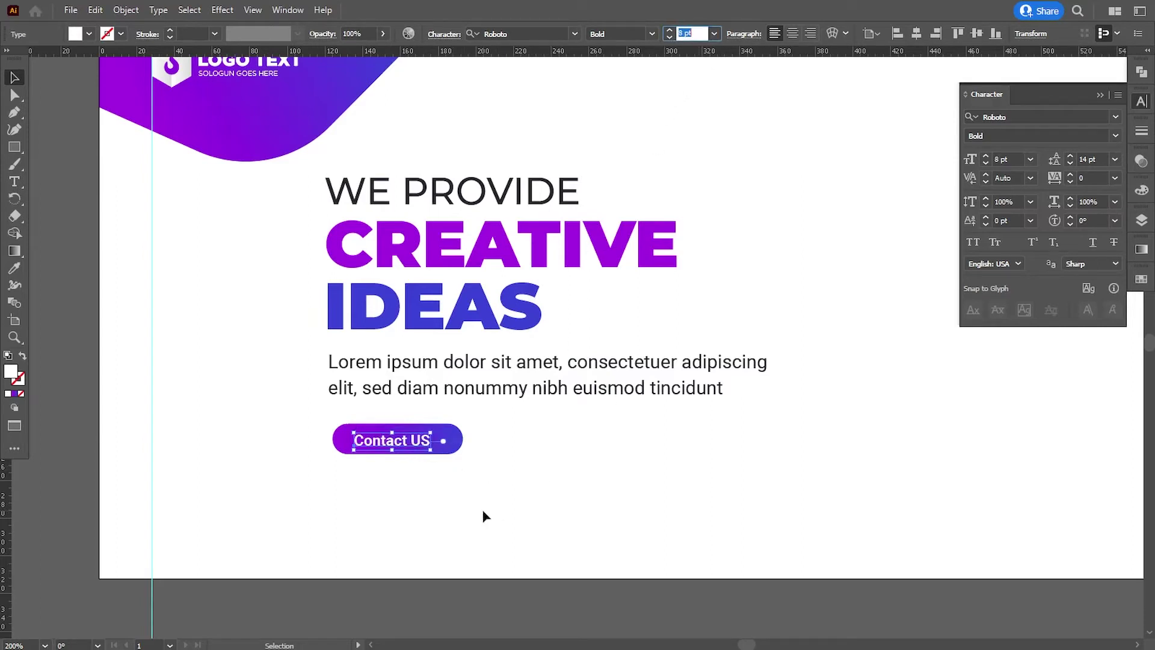
left_click(483, 517)
left_click_drag(394, 450, 399, 445)
left_click(424, 505)
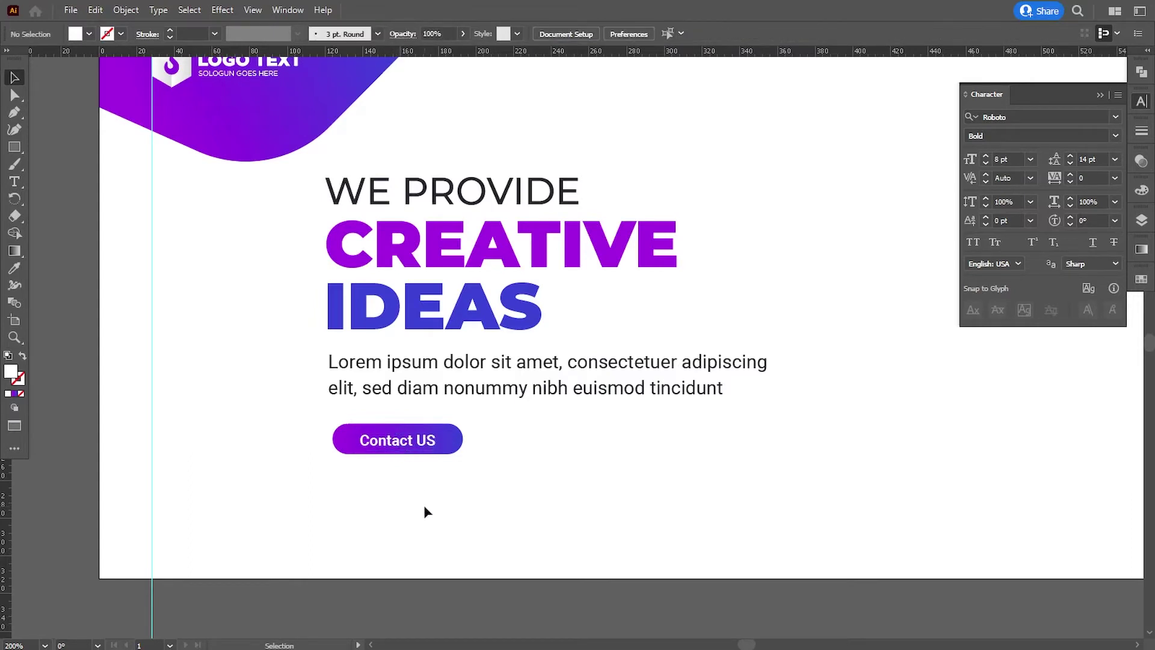
- Nudge the pill button and its label together slightly left to align with the paragraph's left edge
left_click_drag(437, 516, 430, 499)
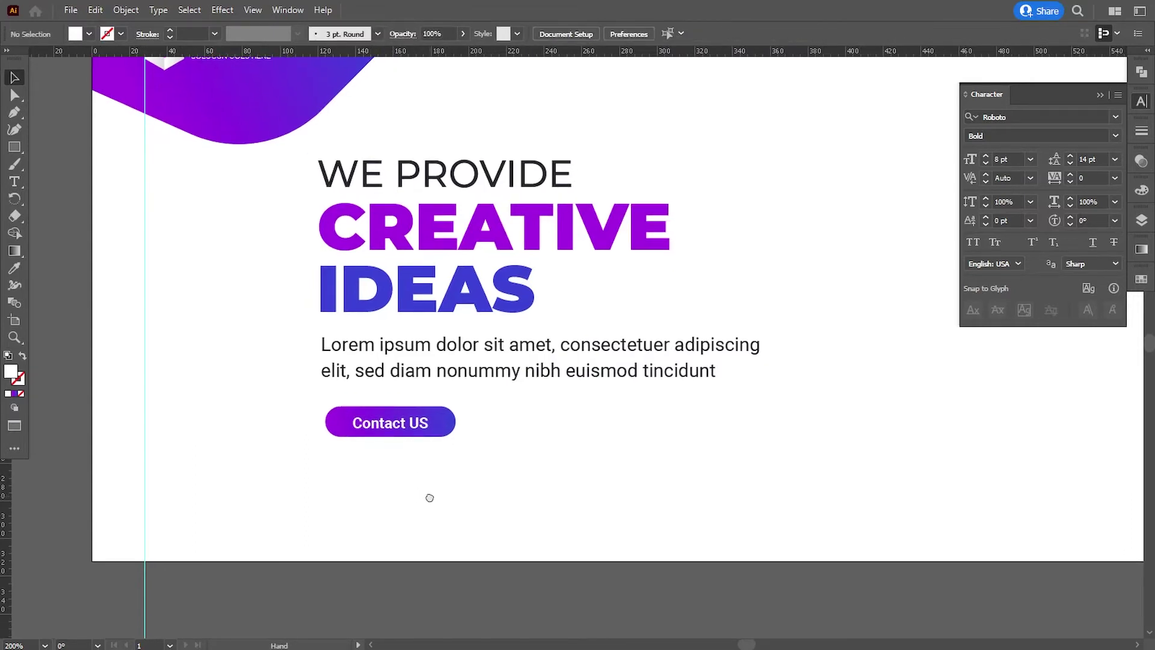
left_click(393, 425)
key("ctrl+minus")
left_click(638, 461)
key("ctrl+minus")
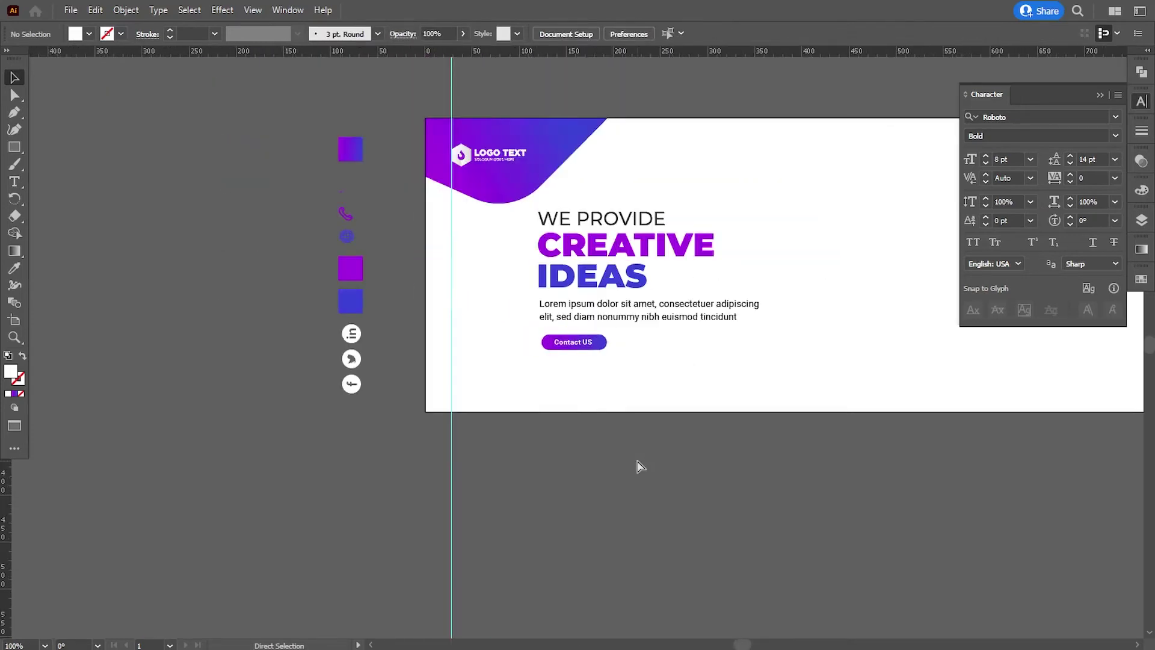
key("ctrl+plus")
key("ctrl+plus")
left_click_drag(622, 421, 536, 330)
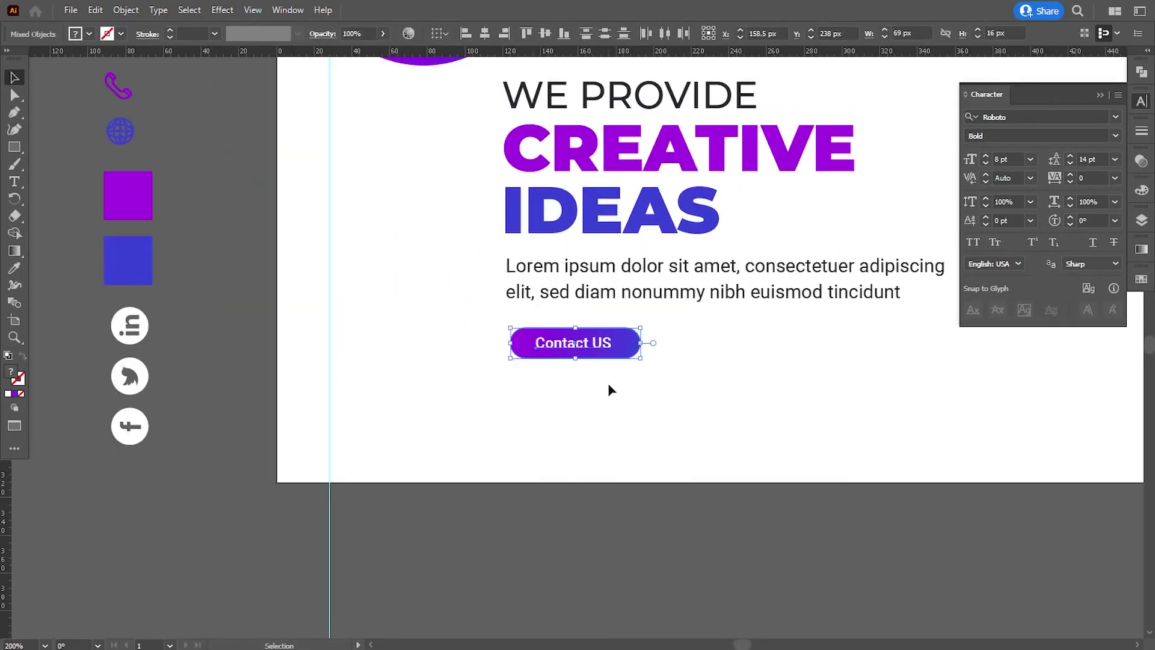
key("Left")
key("Left")
left_click(615, 403)
- Move the purple phone icon below the "Contact US" button and add a placeholder phone number beside it
left_click_drag(637, 400, 565, 439)
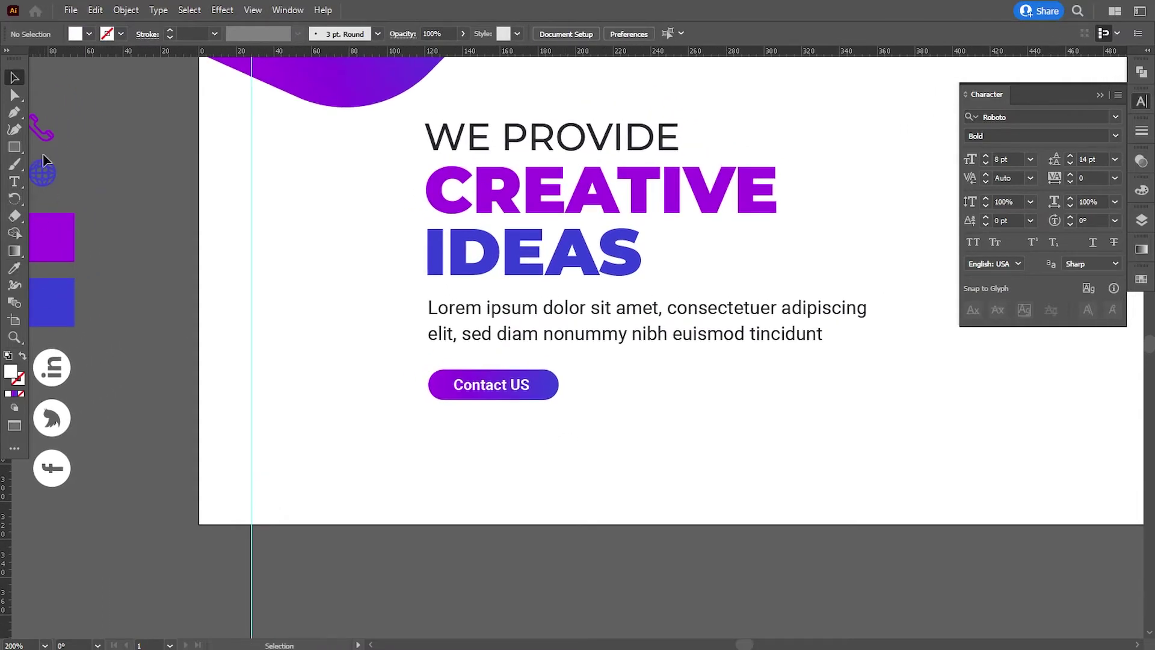
left_click_drag(44, 138, 451, 456)
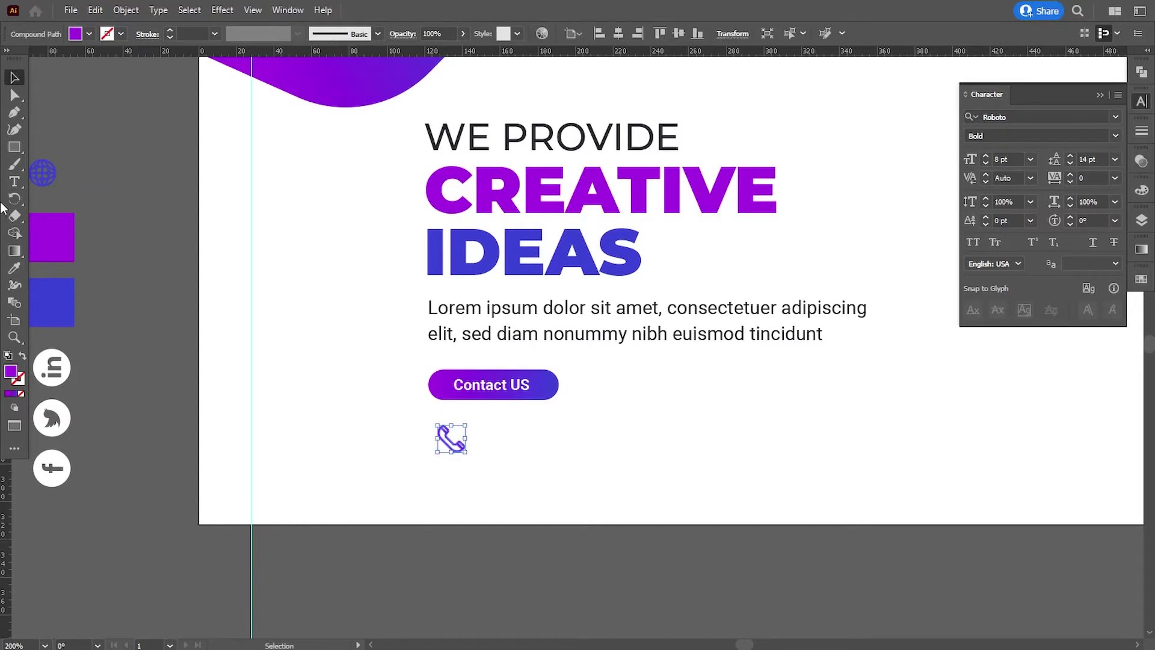
left_click(15, 182)
left_click(496, 437)
type("+")
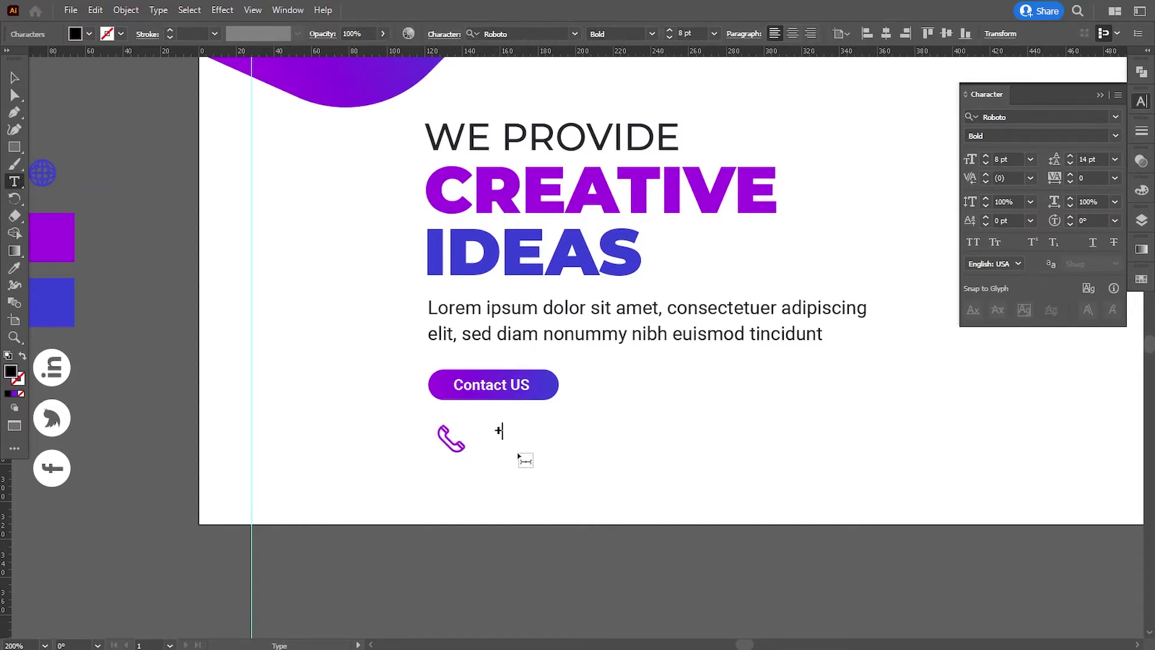
type("00 123 456 ")
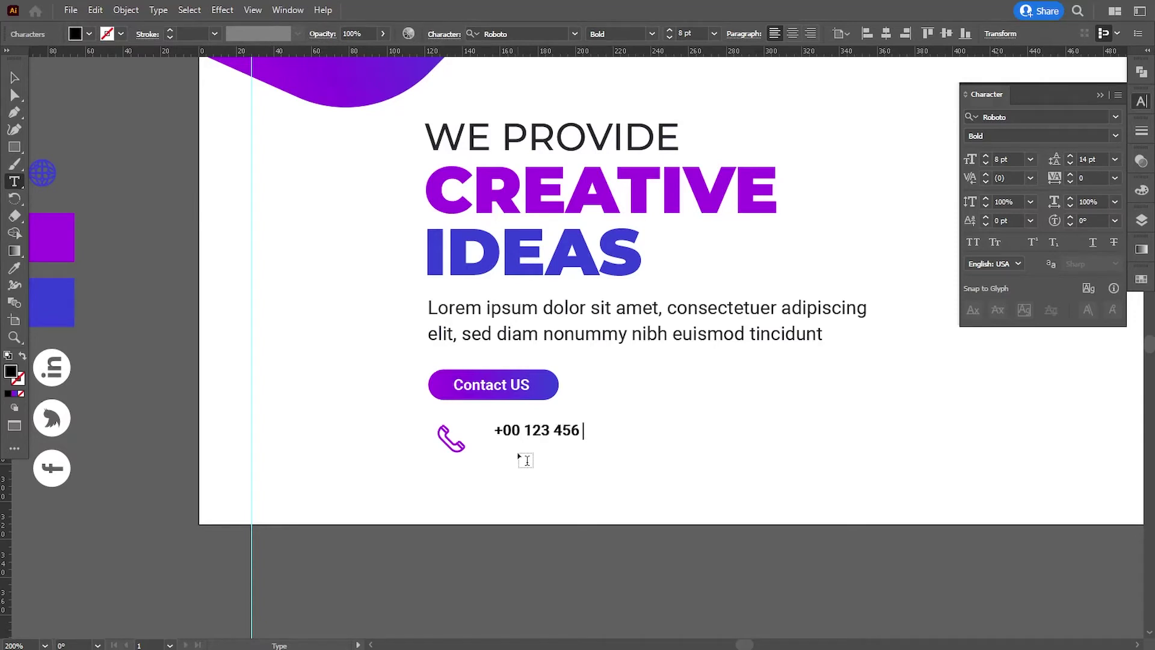
type("7890")
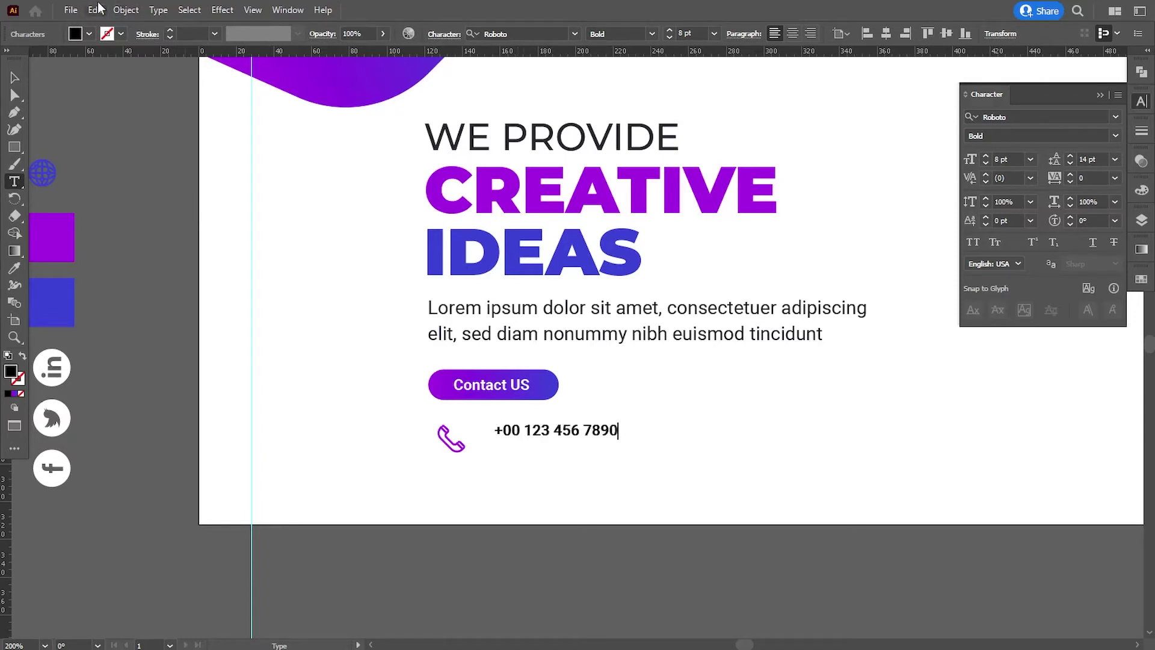
key("Escape")
- Change the phone number text to Roboto Regular and move it closer to the phone icon, vertically centered with it
left_click(652, 35)
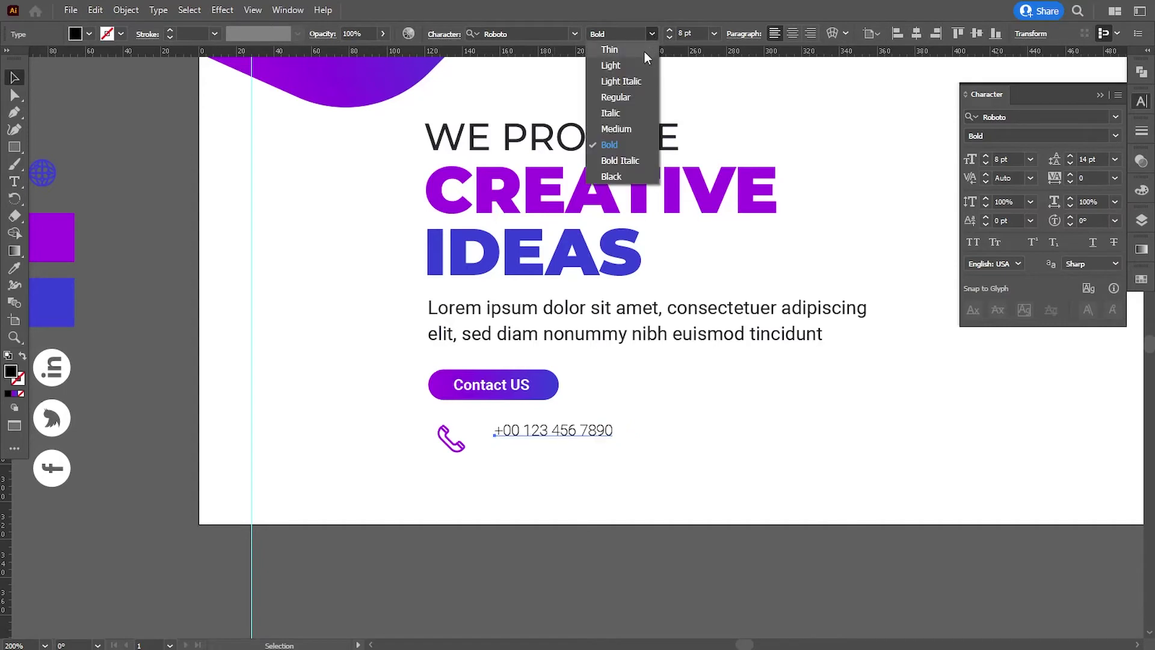
left_click(620, 102)
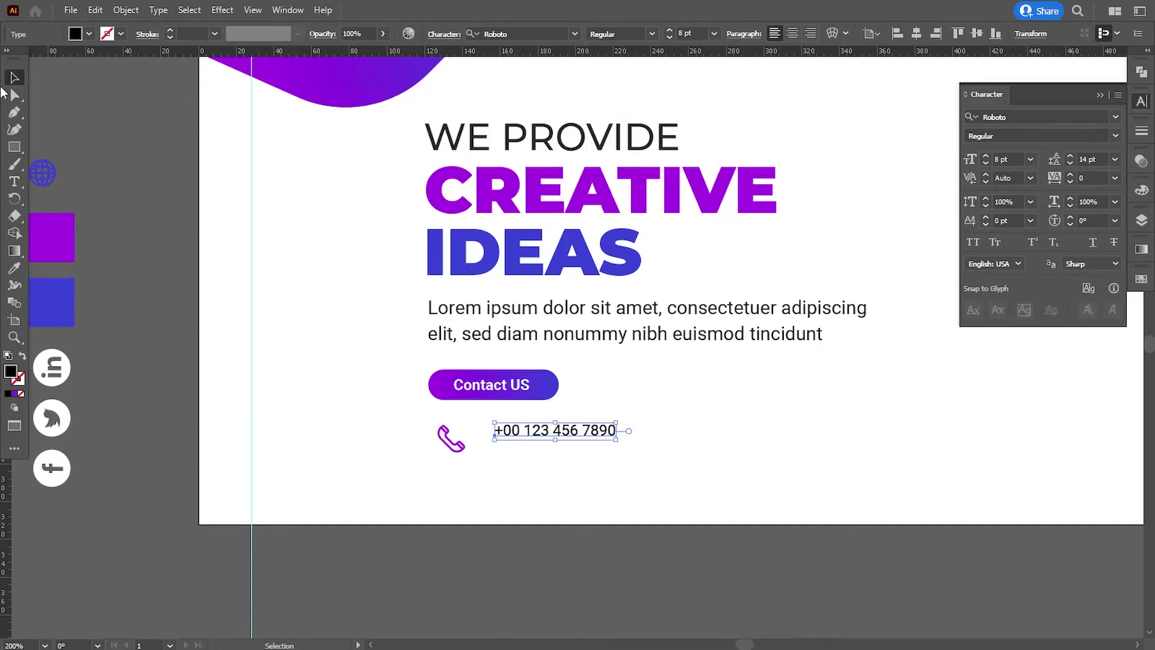
left_click(557, 517)
left_click_drag(539, 439, 526, 443)
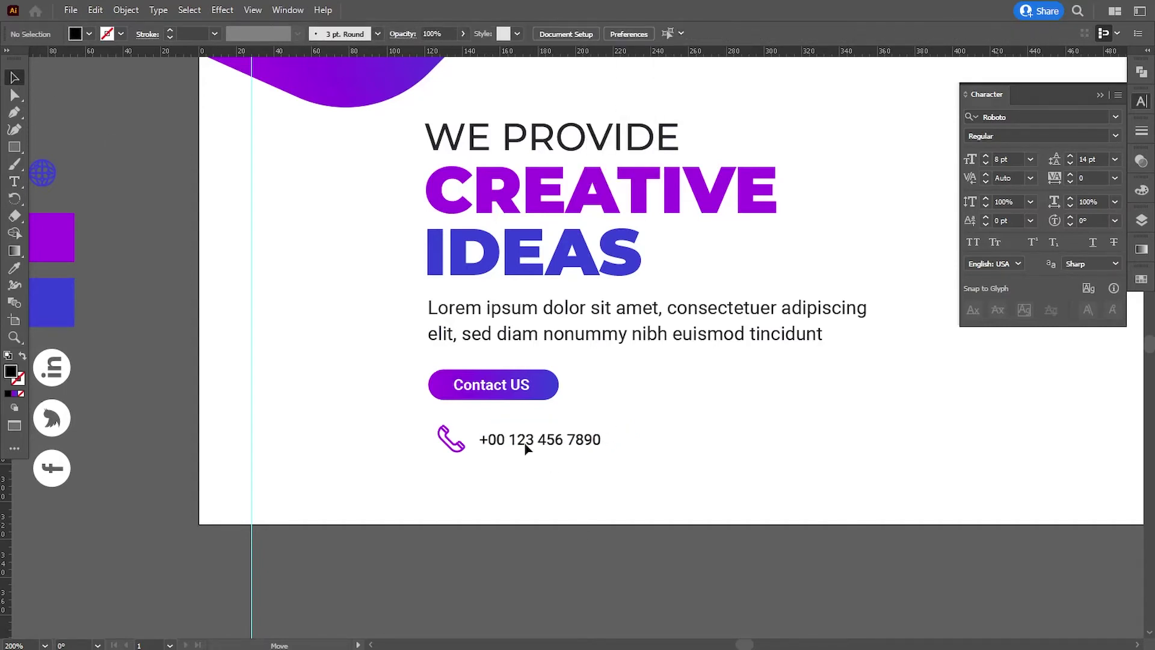
- Recolor the phone number text to hex 23262F
double_click(11, 369)
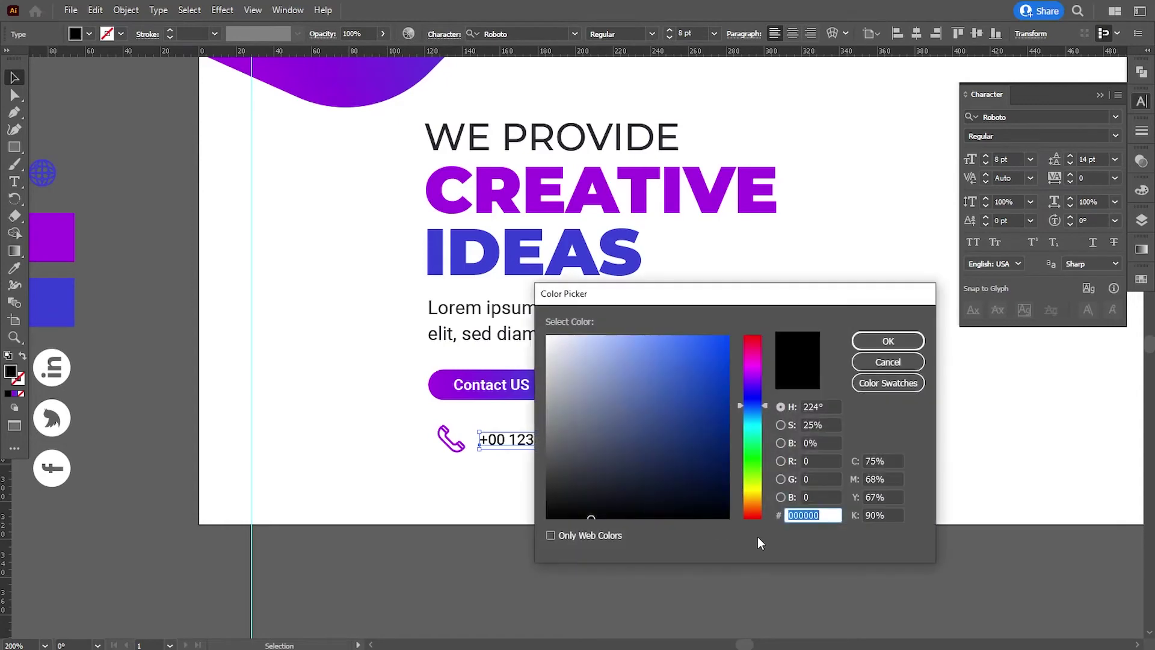
type("23262F")
left_click(883, 340)
left_click_drag(870, 362, 856, 365)
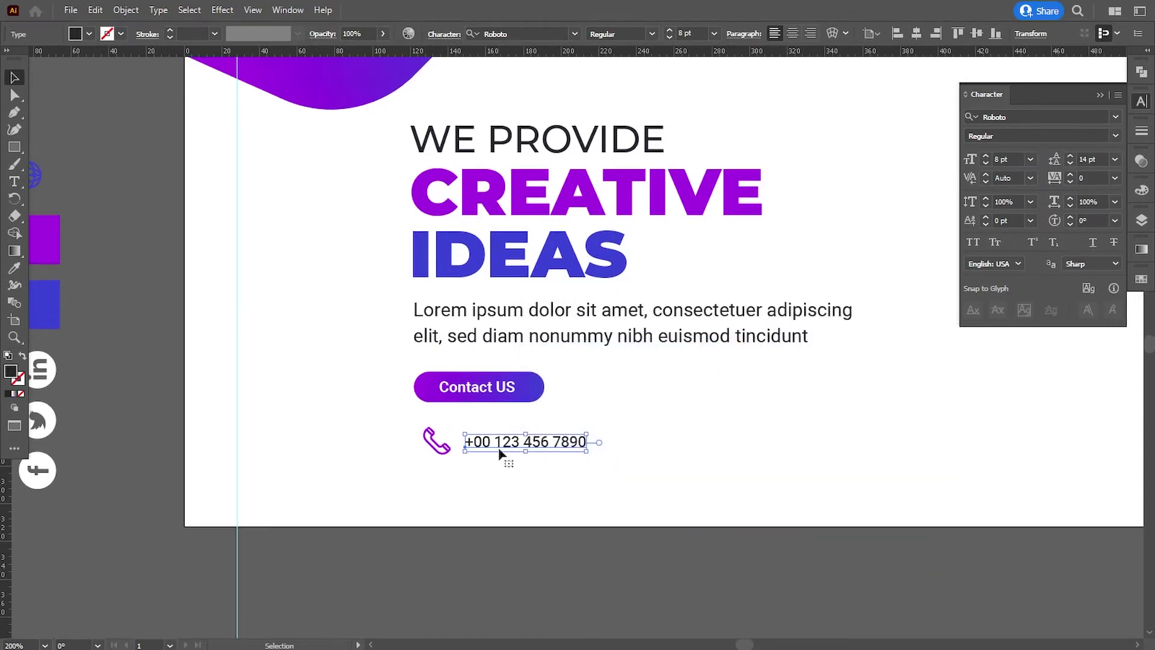
- Increase the phone number text to 10 pt and shift it slightly down beside the phone icon
left_click_drag(693, 35, 659, 35)
key("Up")
key("Up")
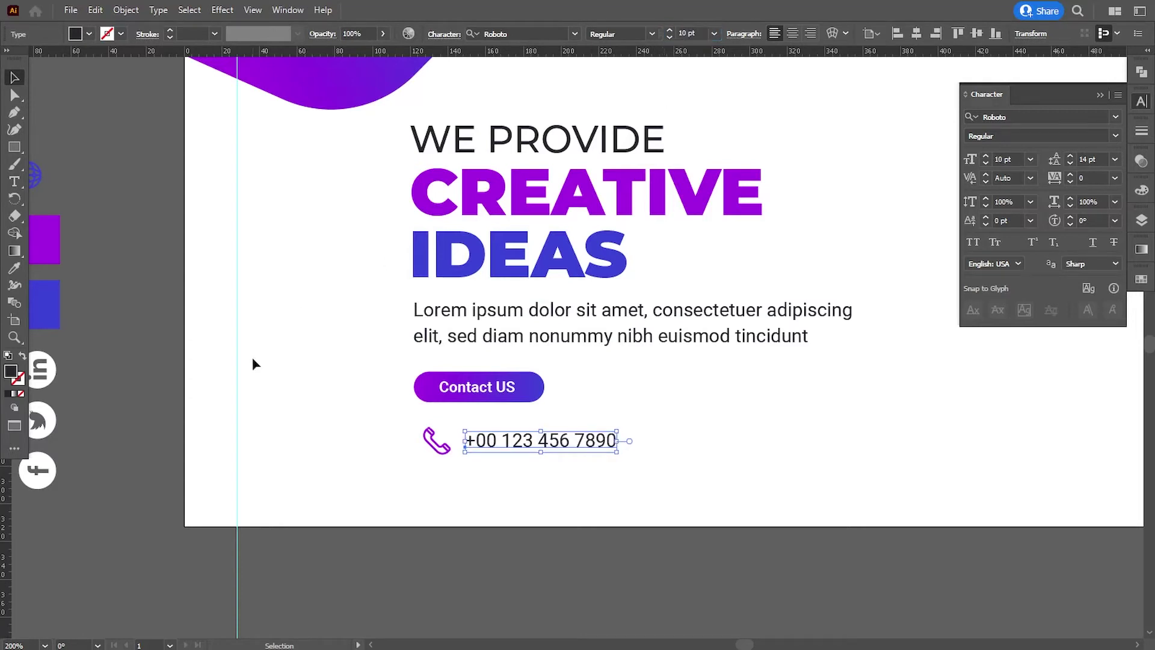
left_click(253, 358)
left_click_drag(500, 444, 500, 448)
left_click(555, 567)
left_click_drag(557, 568, 504, 569)
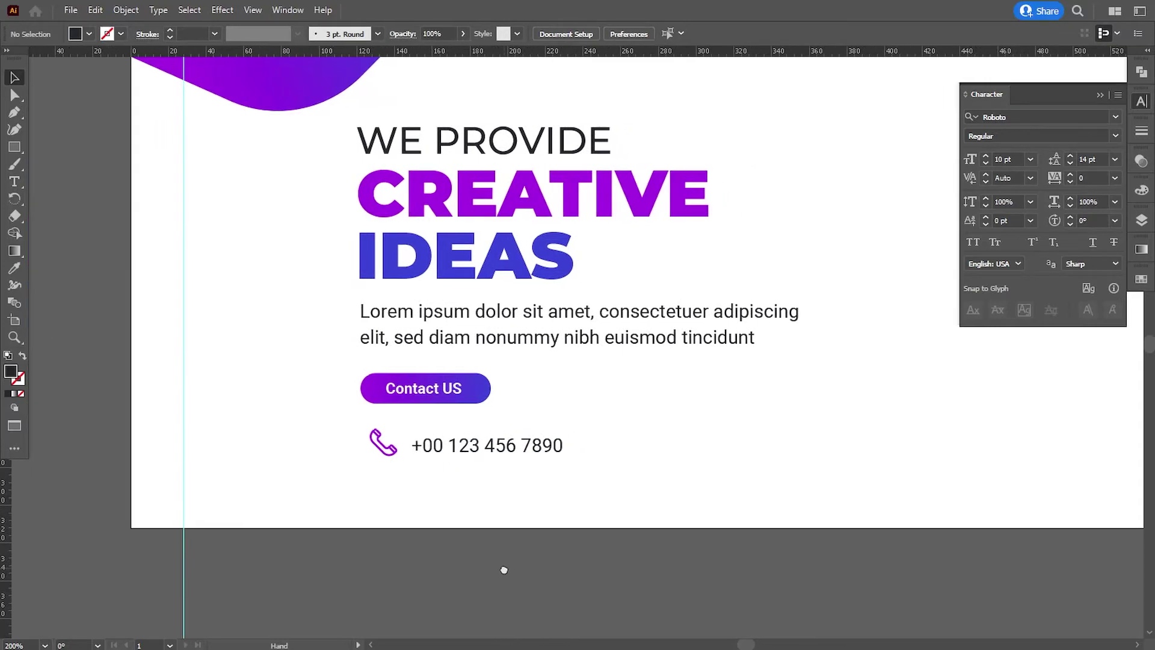
- Duplicate the phone icon and number beside the original, replacing the copied phone icon with the blue globe icon
left_click_drag(493, 489, 617, 461)
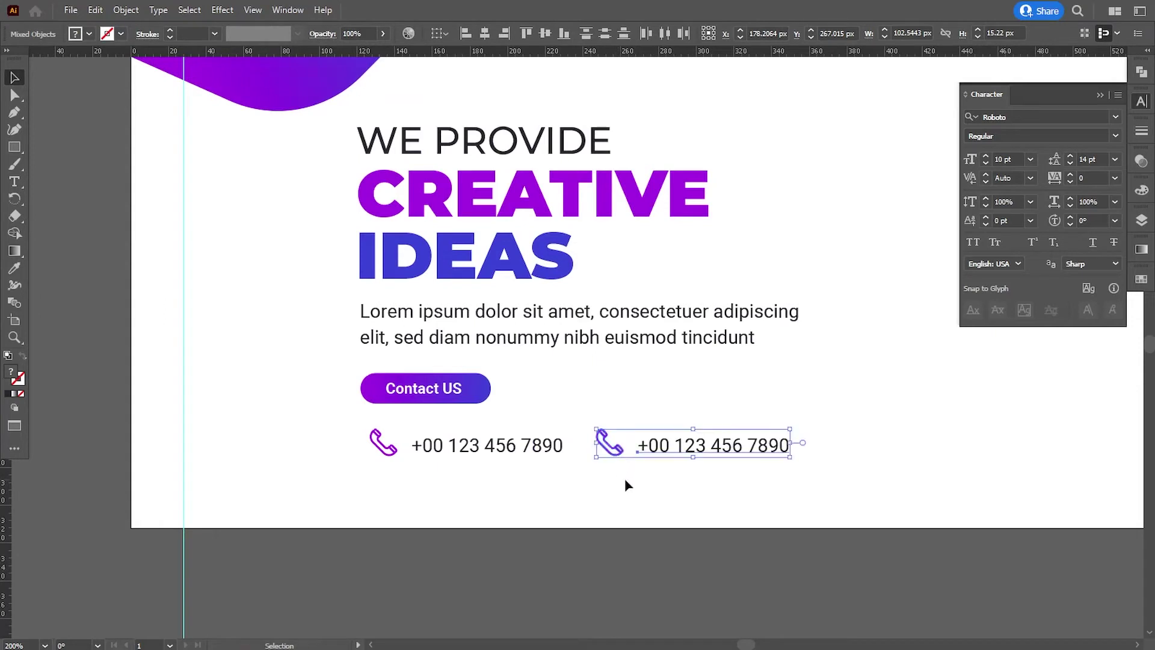
left_click(624, 481)
left_click_drag(405, 494, 526, 503)
left_click_drag(97, 187, 740, 459)
left_click(731, 451)
key("Delete")
- Vertically center the globe icon and its copied number with each other, and nudge both slightly up
left_click(786, 512)
left_click_drag(786, 514, 563, 400)
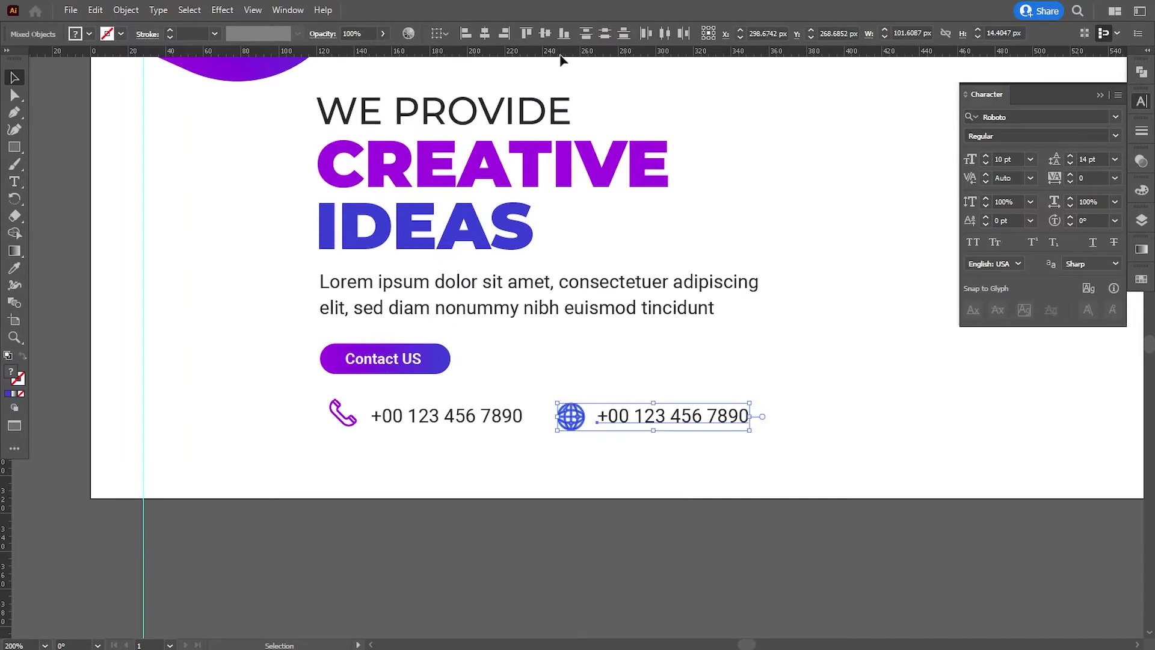
left_click(544, 38)
key("Up")
key("Up")
left_click(626, 535)
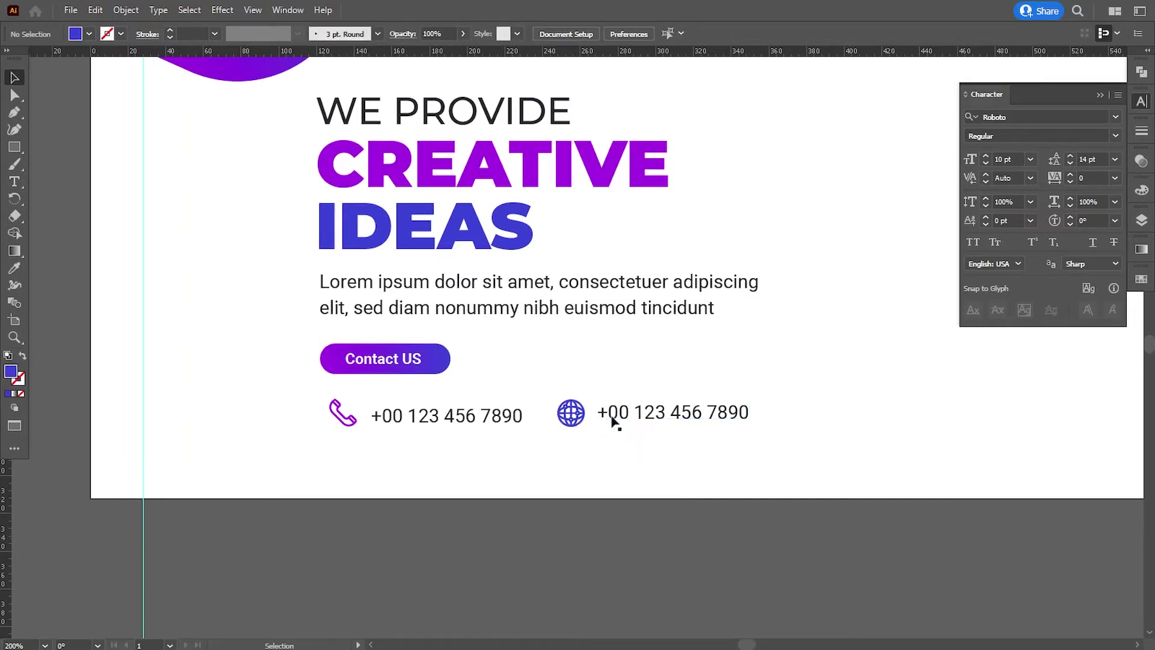
- Replace the copied number beside the globe icon with "website name goes here"
double_click(604, 412)
left_click_drag(597, 417, 895, 441)
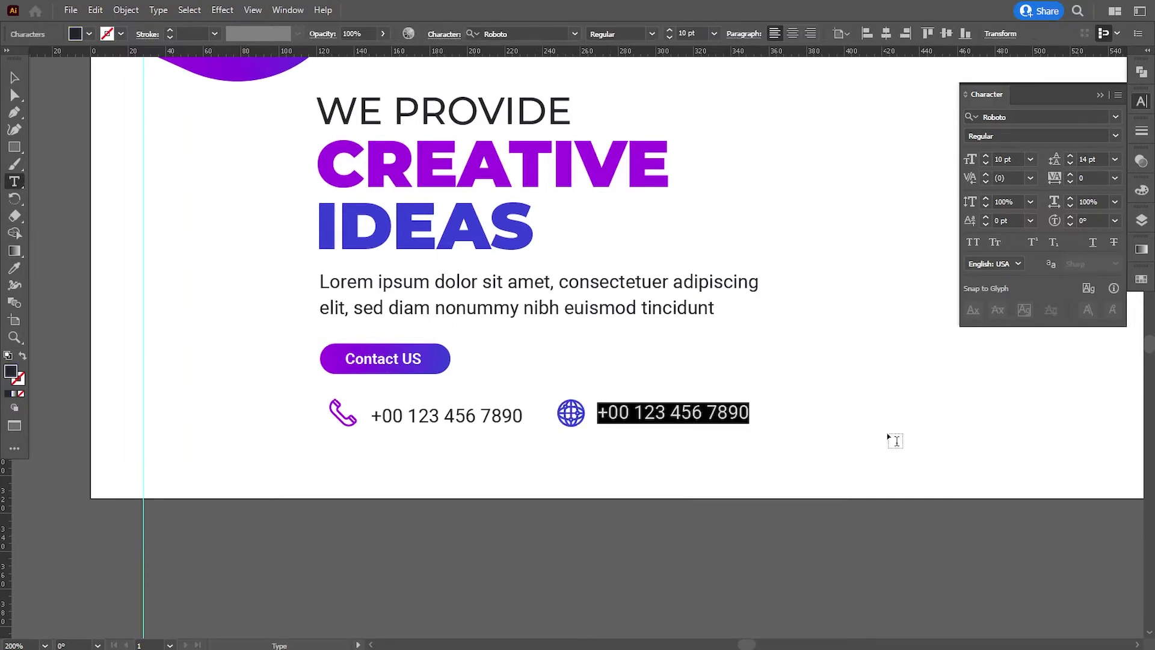
type("W")
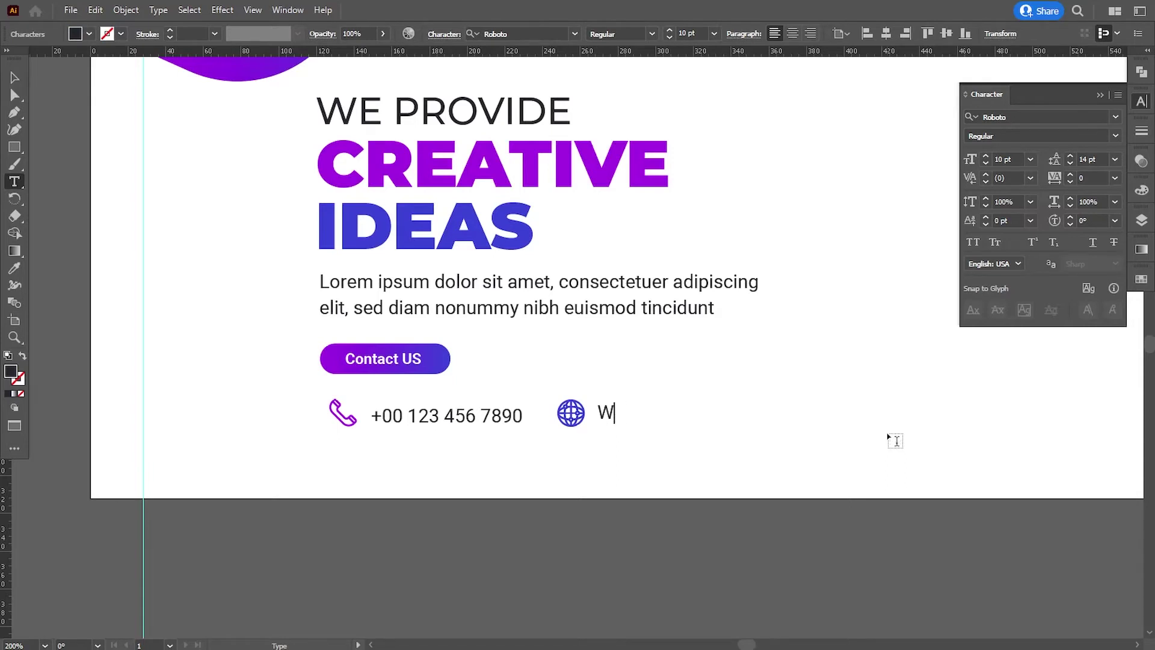
key("BackSpace")
type("website")
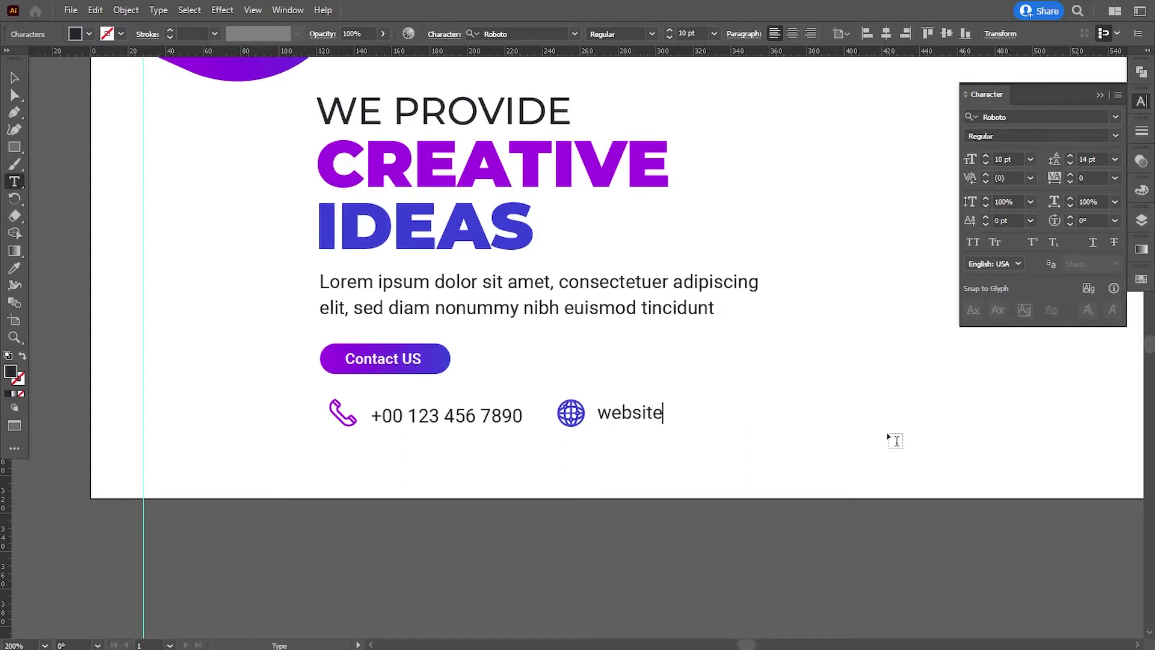
type(" name goes")
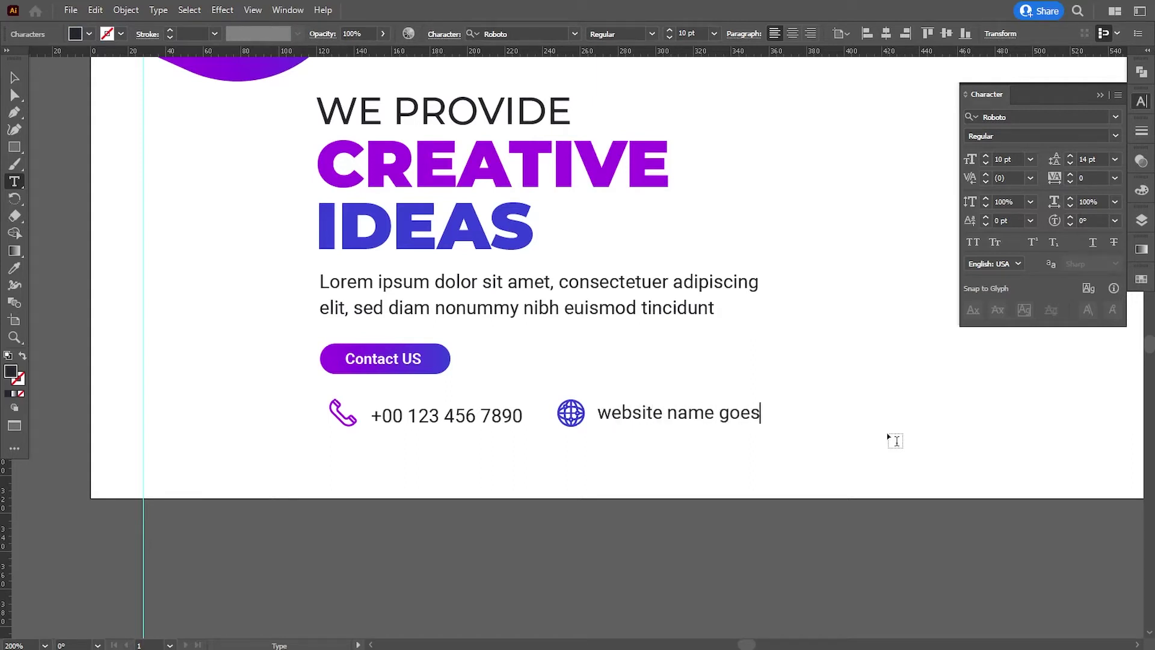
type(" here")
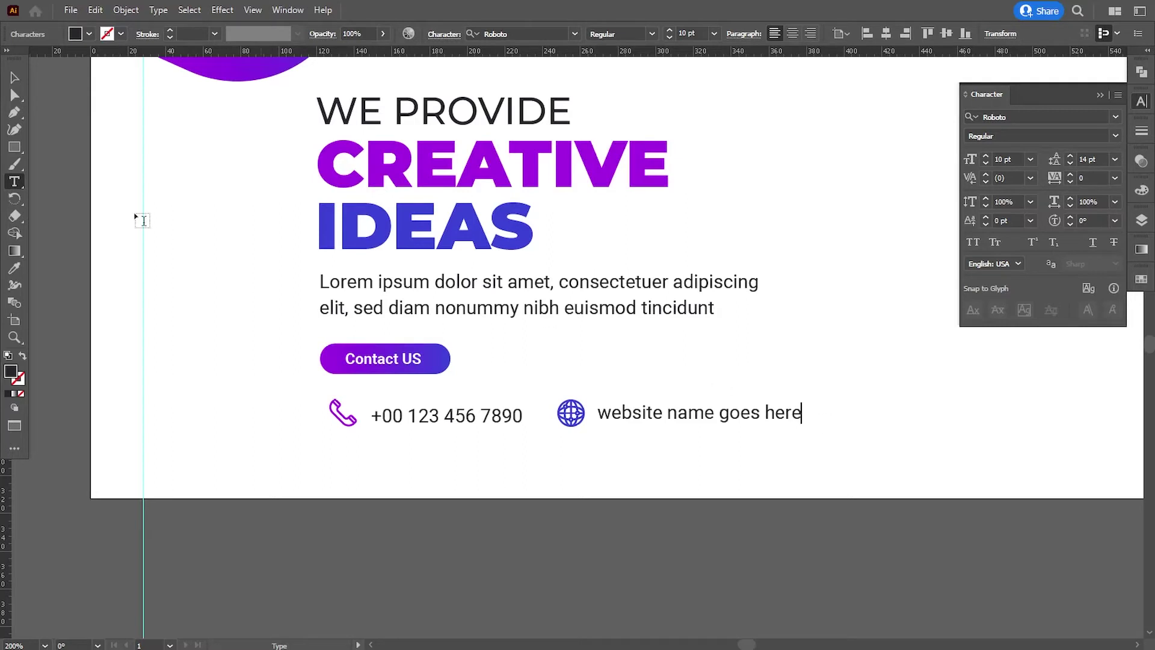
left_click(13, 79)
left_click(331, 567)
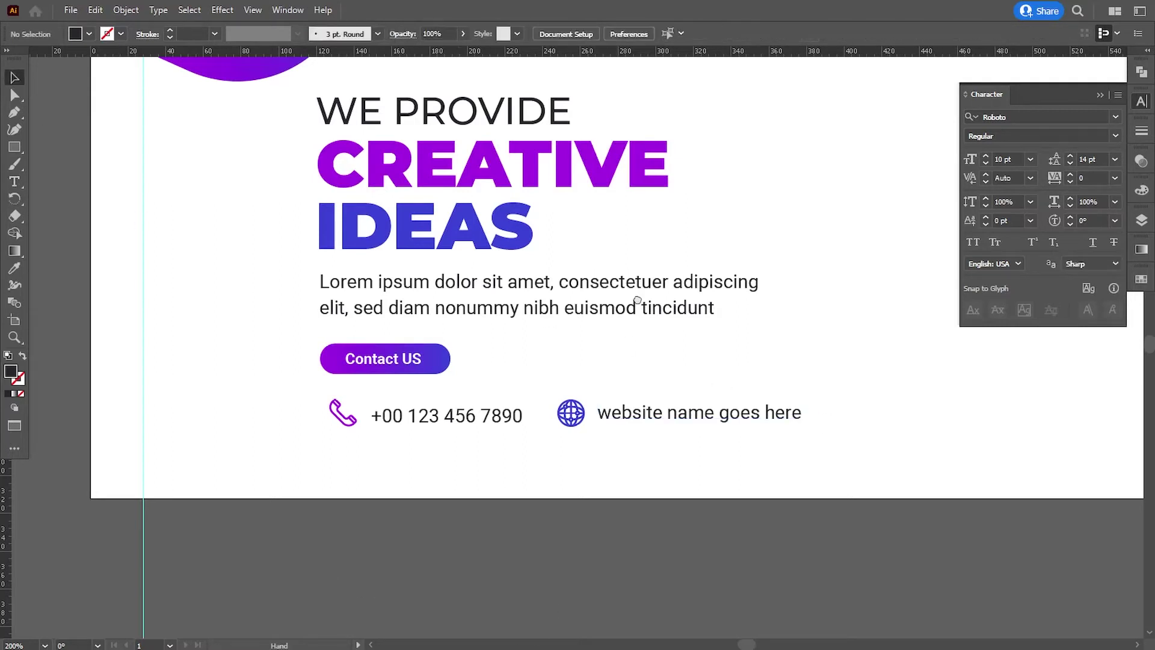
- Draw a small dark circle in the empty area left of the "Contact US" button with the Ellipse tool
left_click_drag(639, 301, 633, 340)
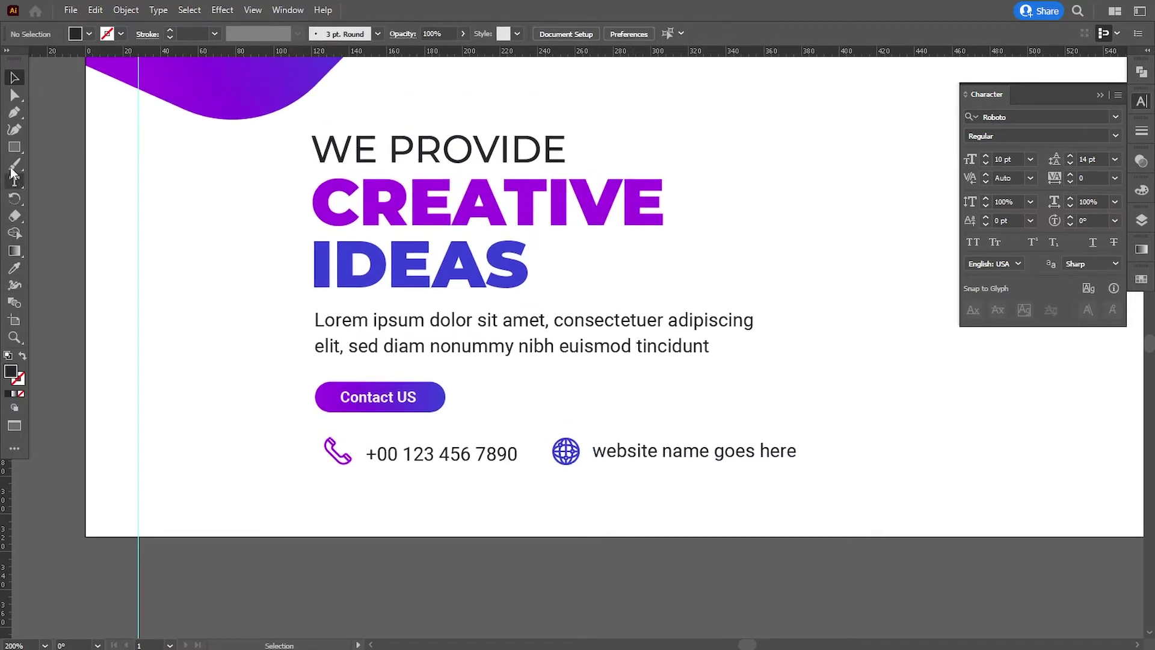
left_click_drag(12, 154, 48, 168)
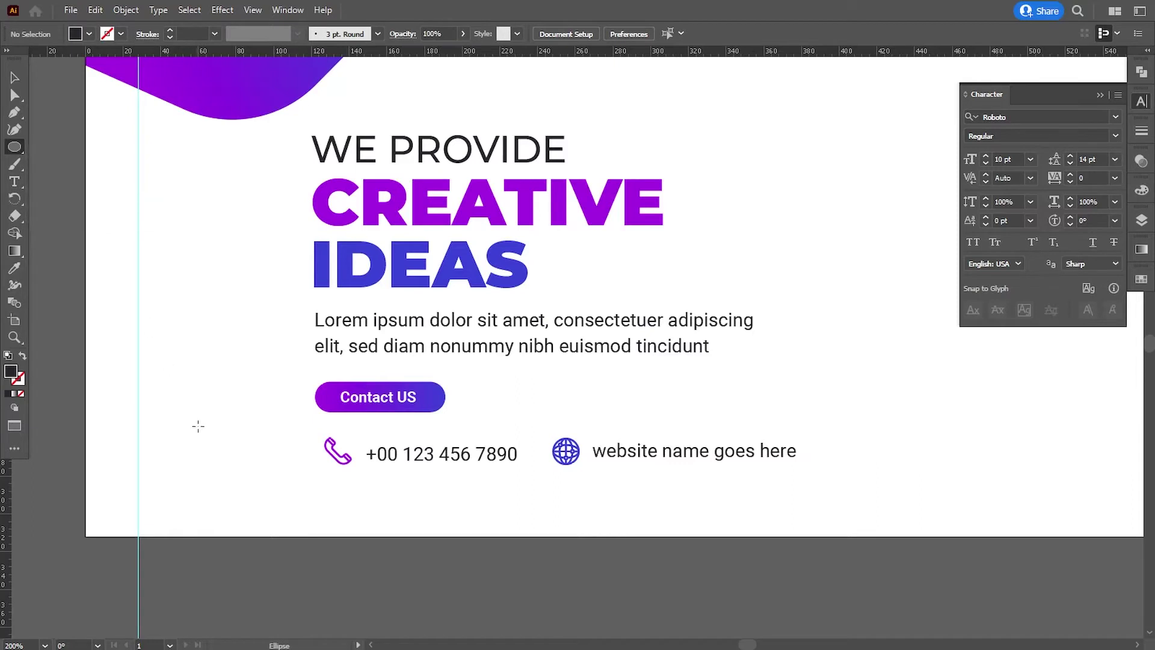
key("space")
left_click_drag(197, 446, 222, 428)
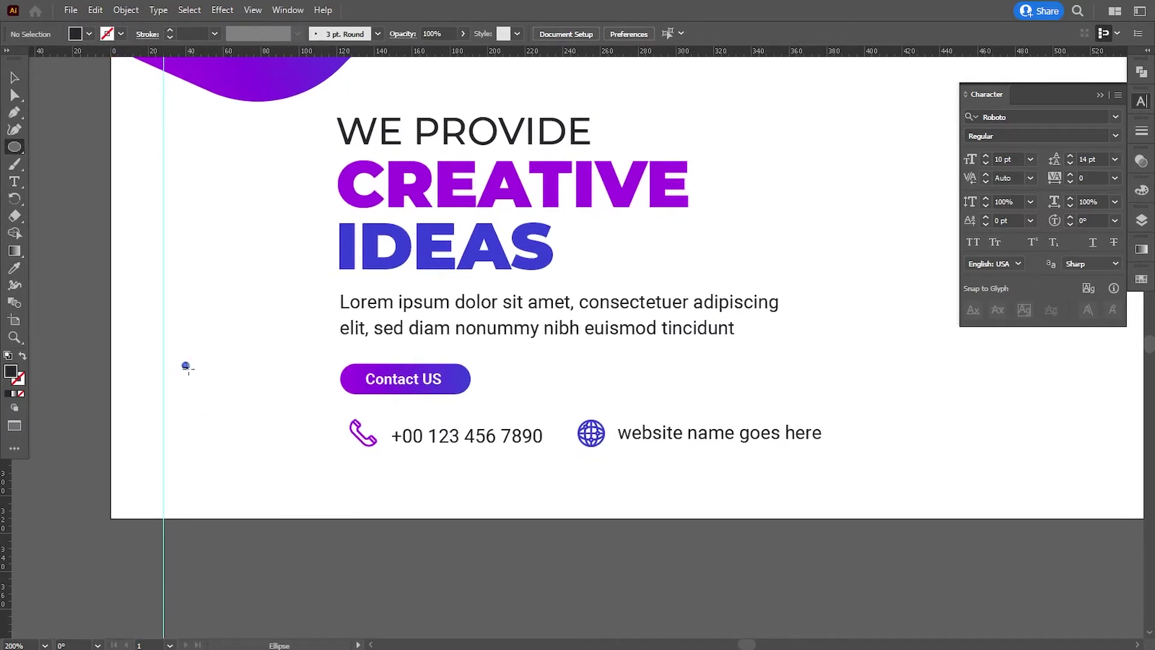
left_click_drag(194, 371, 192, 371)
left_click(14, 79)
left_click(186, 389)
- Duplicate the dot into a side-by-side pair and repeat the pair downward to form two columns of six dots
left_click_drag(195, 369, 216, 385)
left_click(195, 367, "shift")
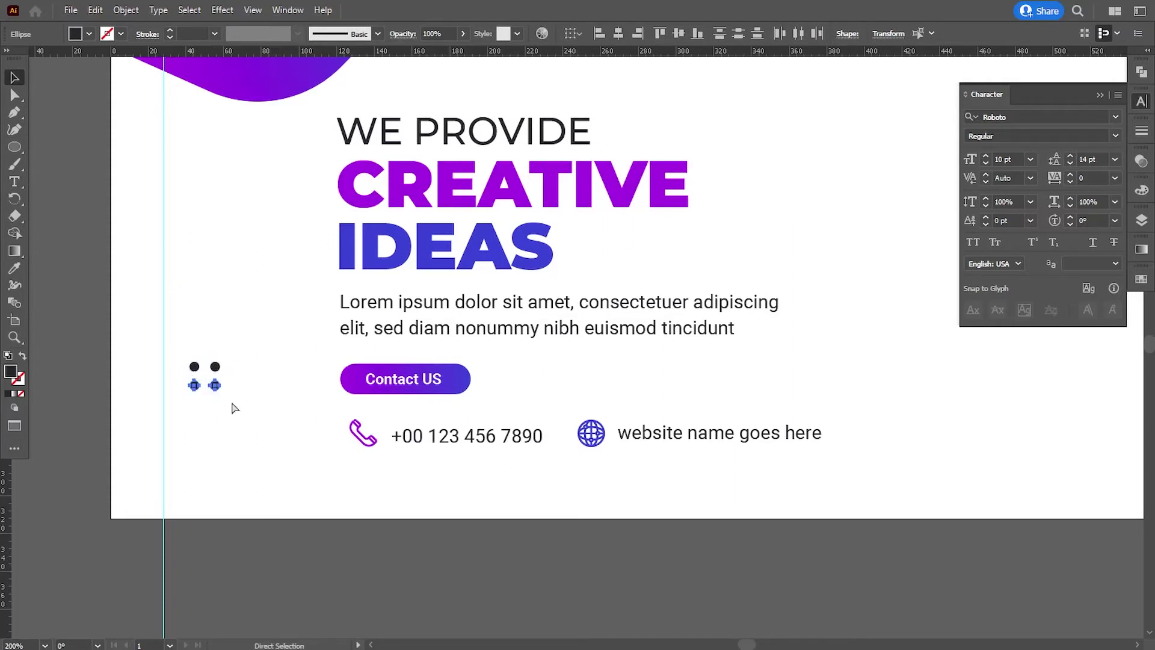
key("ctrl+d")
key("ctrl+d")
key("ctrl+d")
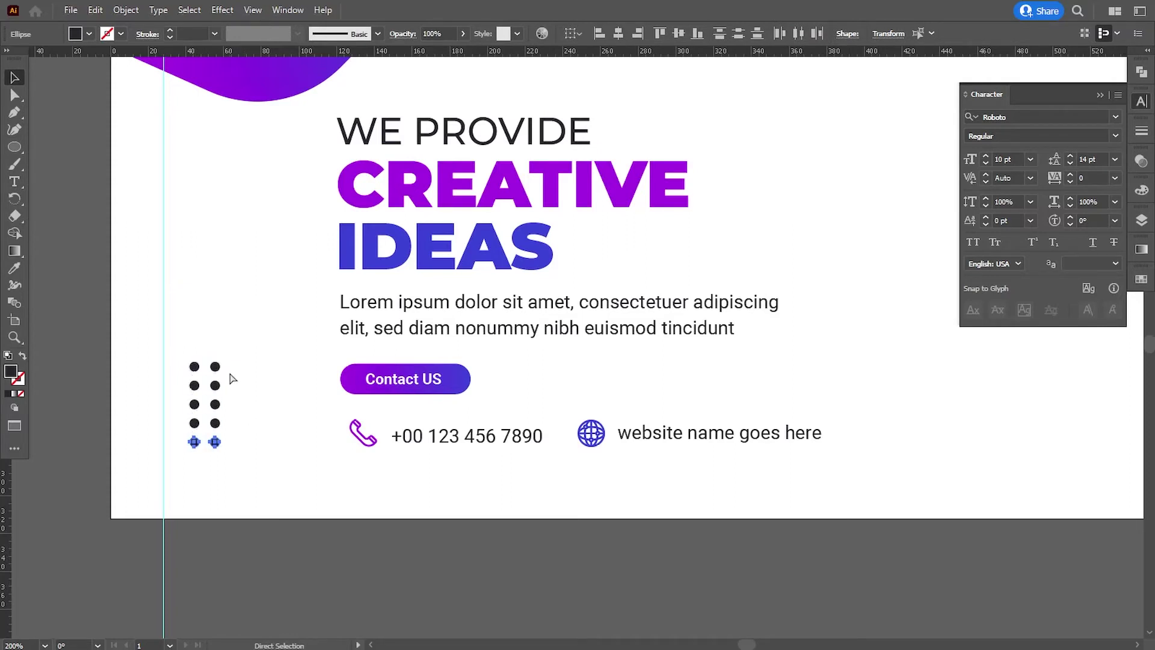
key("ctrl+d")
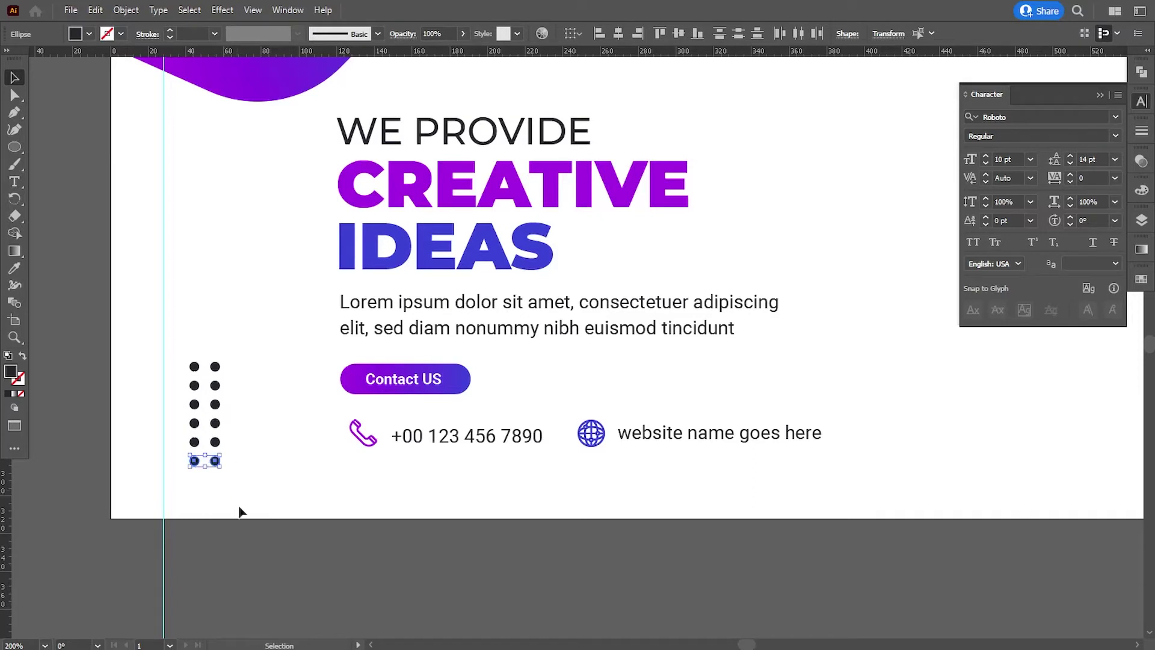
left_click(240, 524)
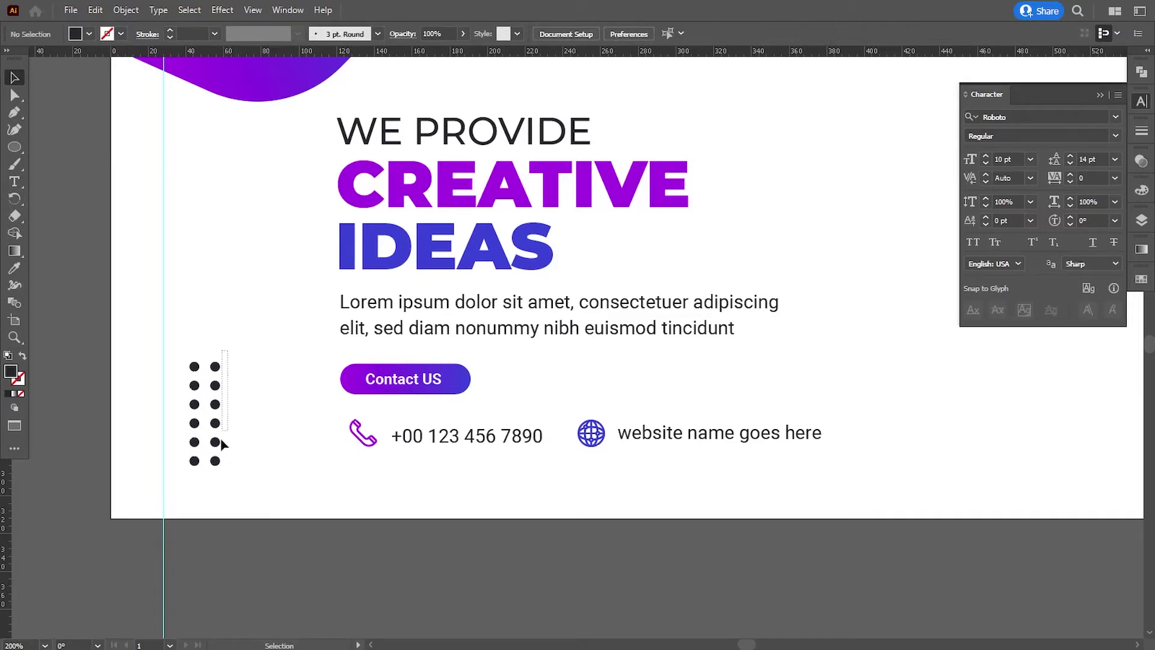
- Move the second dot column closer to the first and add a third column at the same spacing
left_click_drag(220, 438, 209, 474)
key("Left")
key("Left")
left_click(225, 523)
left_click_drag(222, 329, 229, 446)
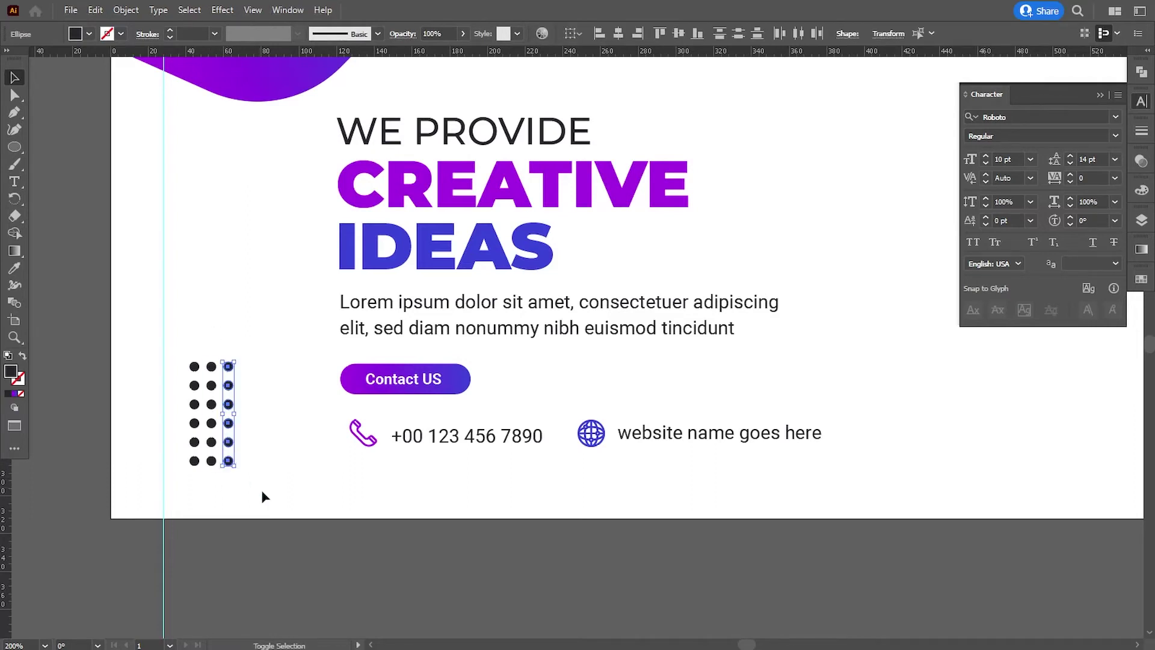
left_click_drag(260, 495, 161, 343)
left_click(251, 496)
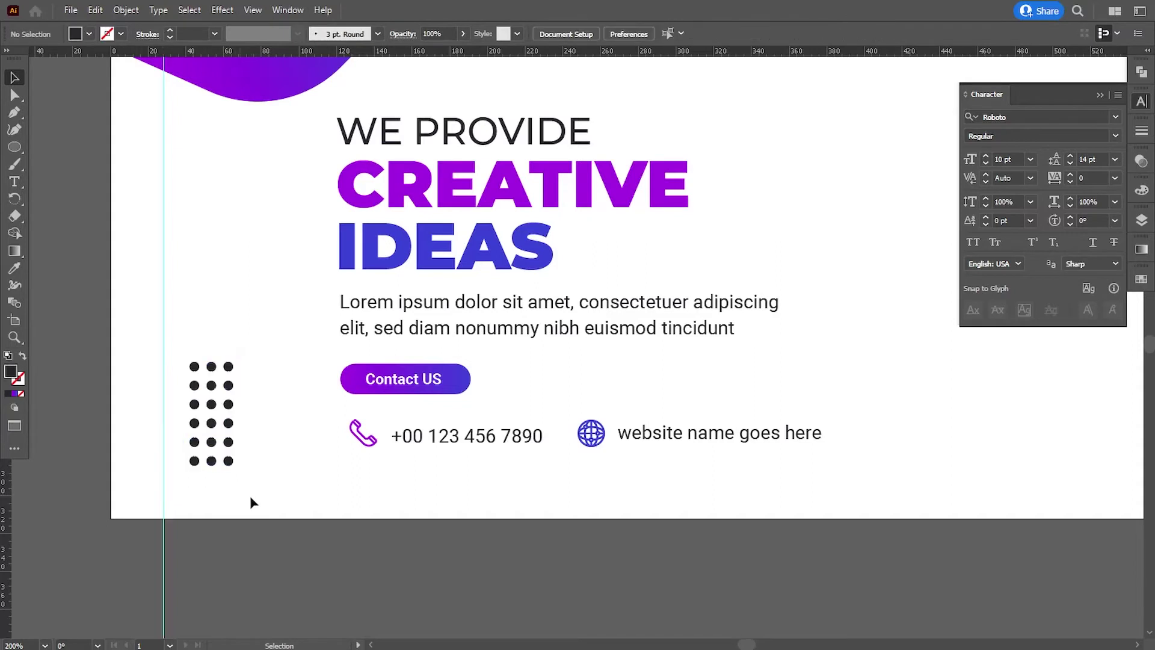
- Apply the pill button's purple-to-blue gradient to all the dots and spread it horizontally across the grid
left_click_drag(250, 496, 183, 335)
left_click(11, 270)
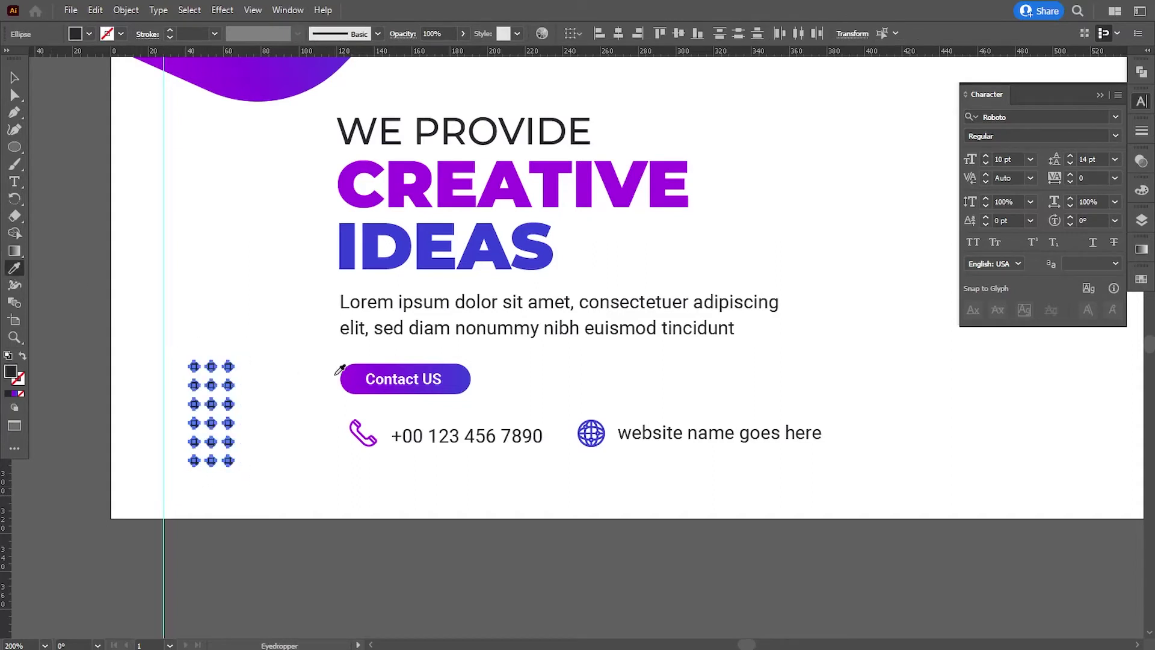
left_click(347, 383)
left_click(16, 253)
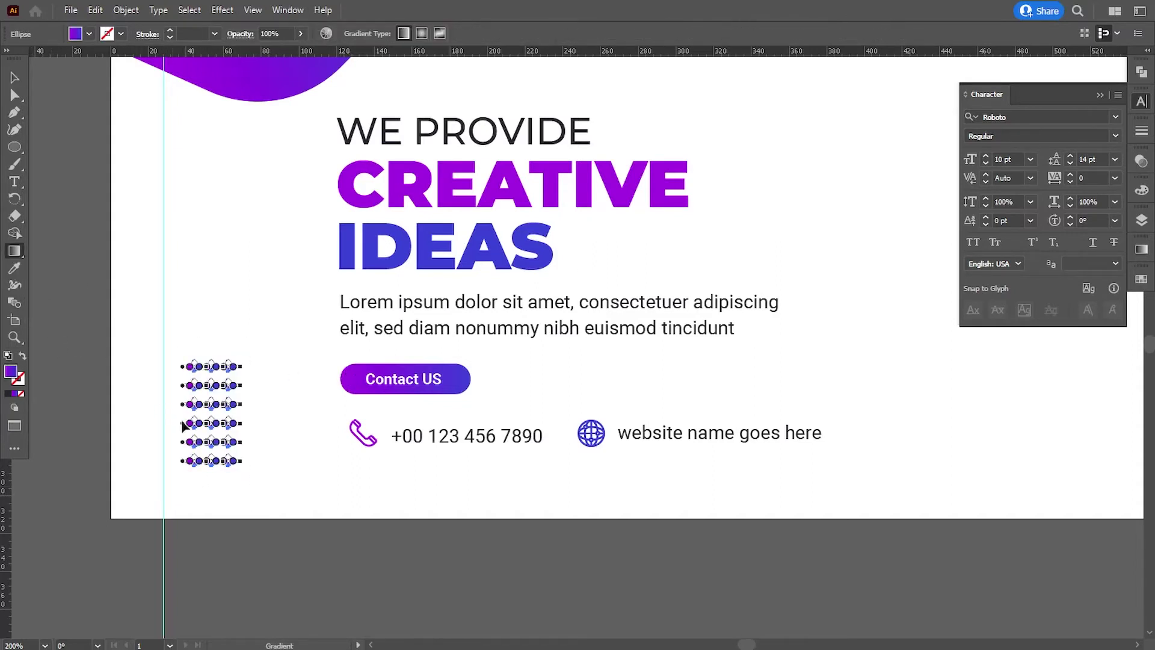
left_click_drag(166, 412, 241, 411)
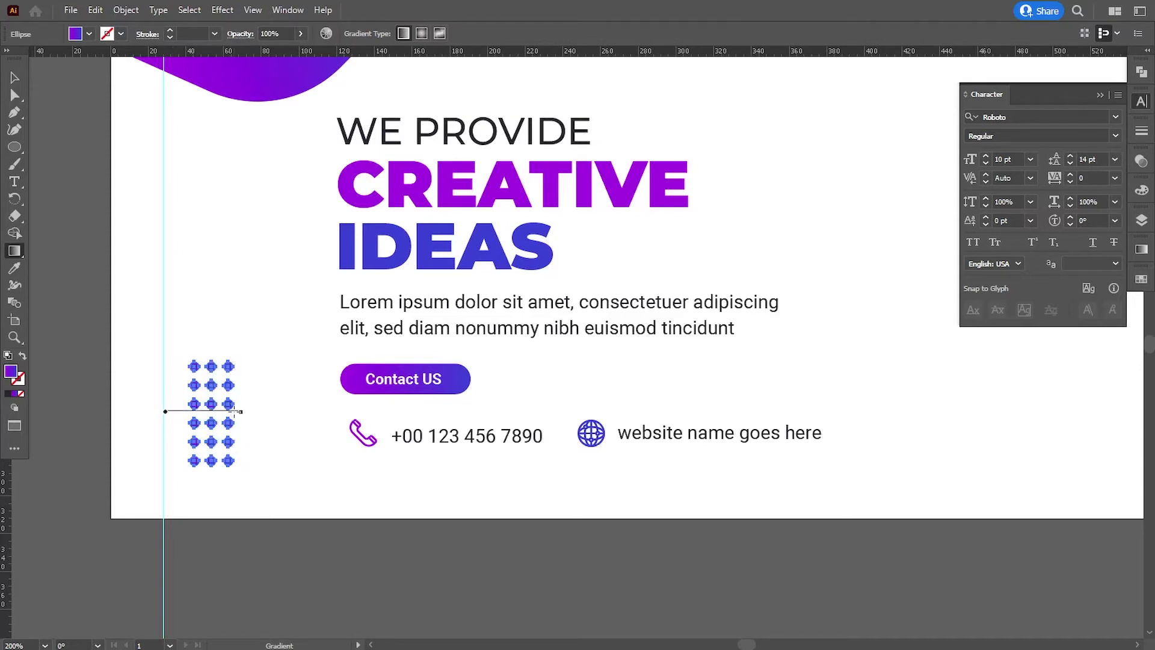
left_click(17, 83)
left_click(85, 191)
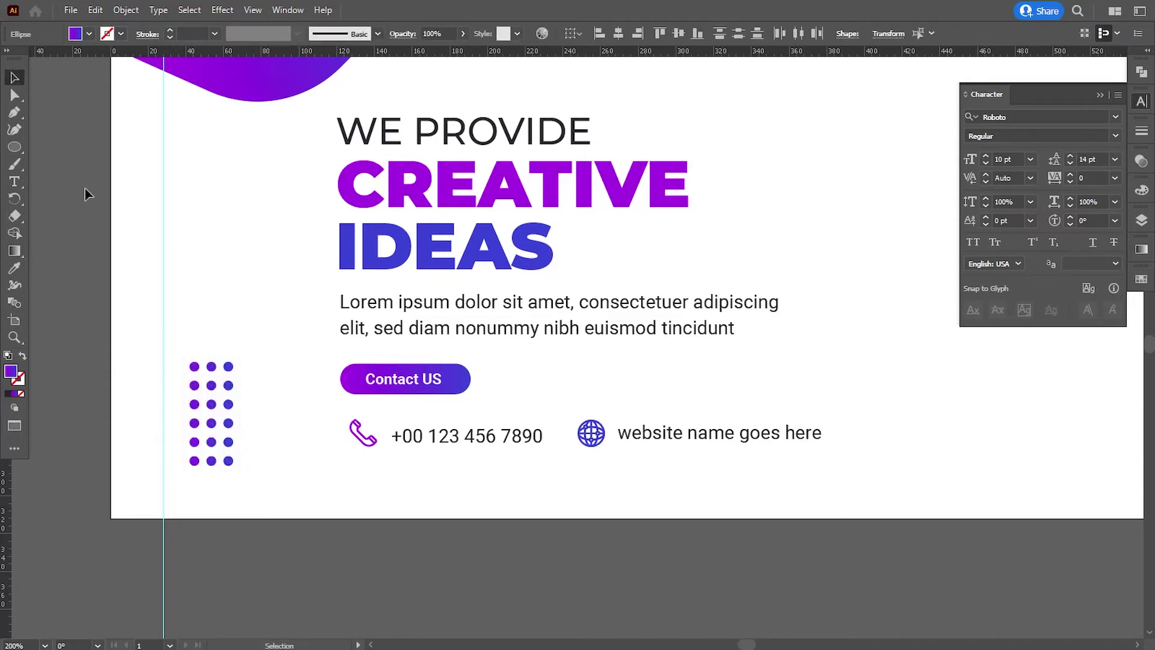
- Scale the dot grid down slightly and align its left edge with the vertical guide
left_click_drag(185, 484, 198, 338)
left_click_drag(263, 374, 215, 484)
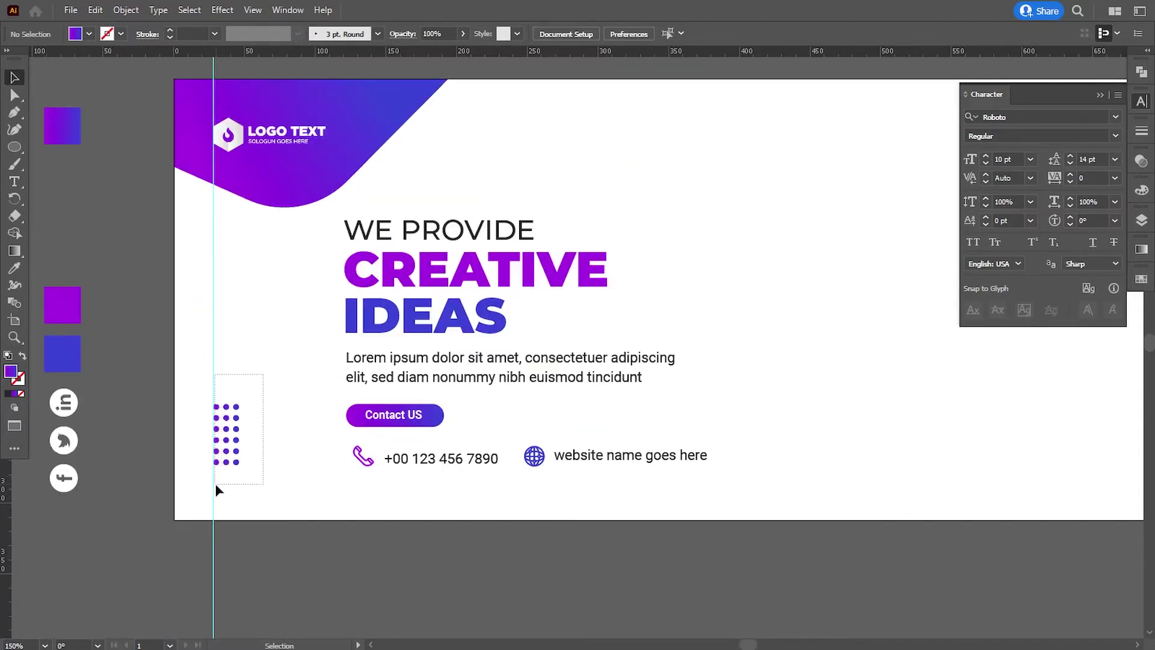
left_click_drag(285, 436, 252, 461)
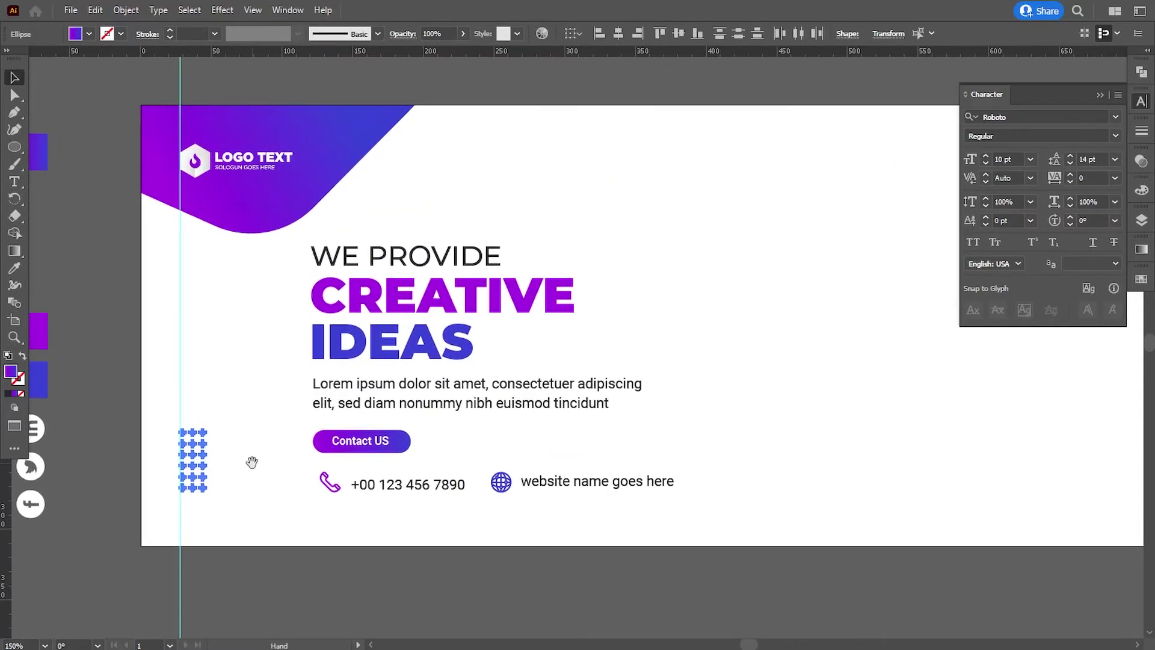
- Place a copy of the dot grid in the banner's upper middle and rotate it 90° into three horizontal rows
left_click_drag(209, 429, 693, 196)
key("ctrl+shift+a")
left_click_drag(724, 255, 552, 367)
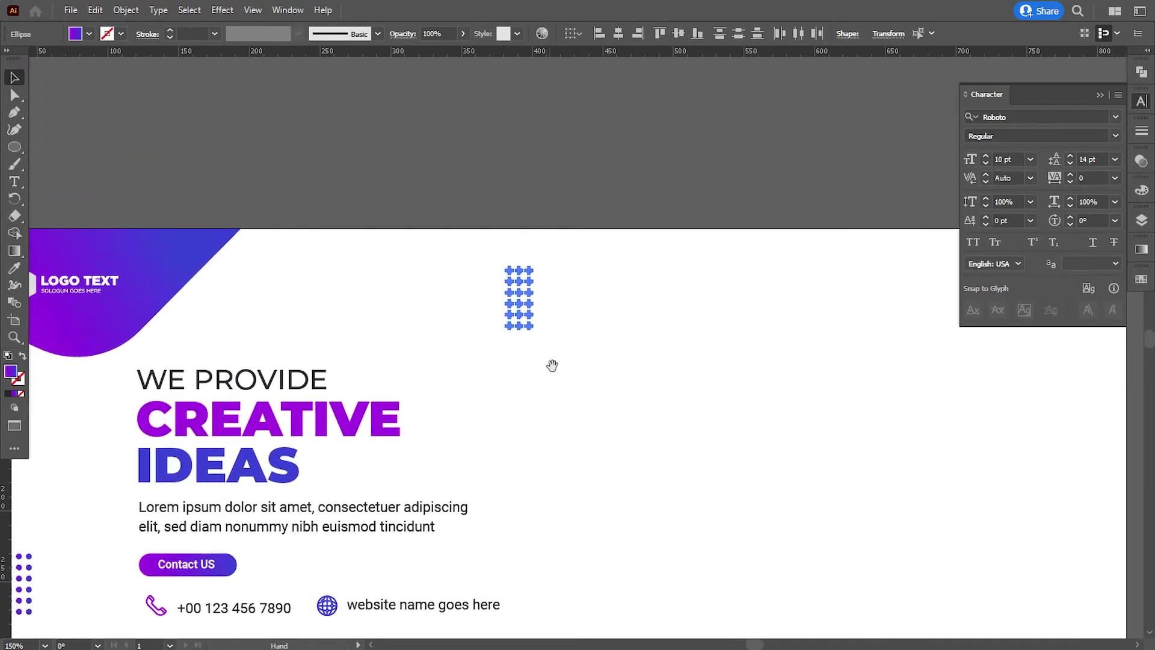
left_click_drag(539, 263, 568, 286)
- Delete the copied grid's top row and shift the next row right by two dot spacings
left_click(500, 275)
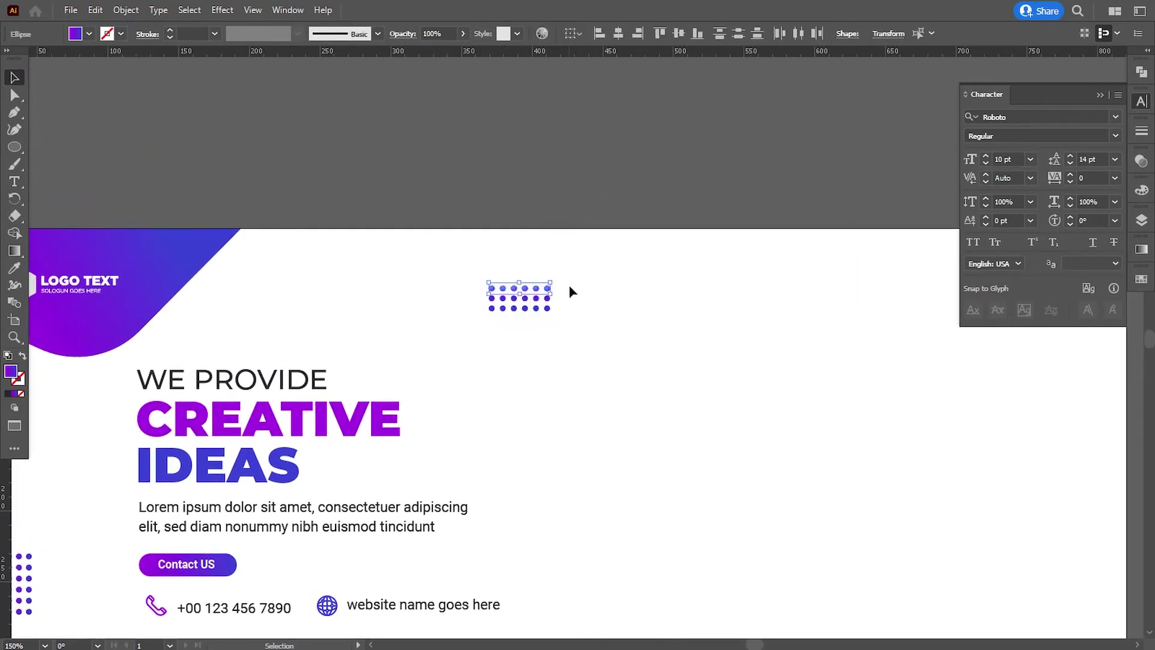
key("Delete")
left_click_drag(481, 291, 573, 299)
key("Right")
key("Right")
key("Right")
key("Right")
key("Right")
key("Right")
key("Right")
key("Right")
key("Right")
key("Right")
key("Right")
key("Right")
key("Right")
key("Right")
key("Right")
key("Right")
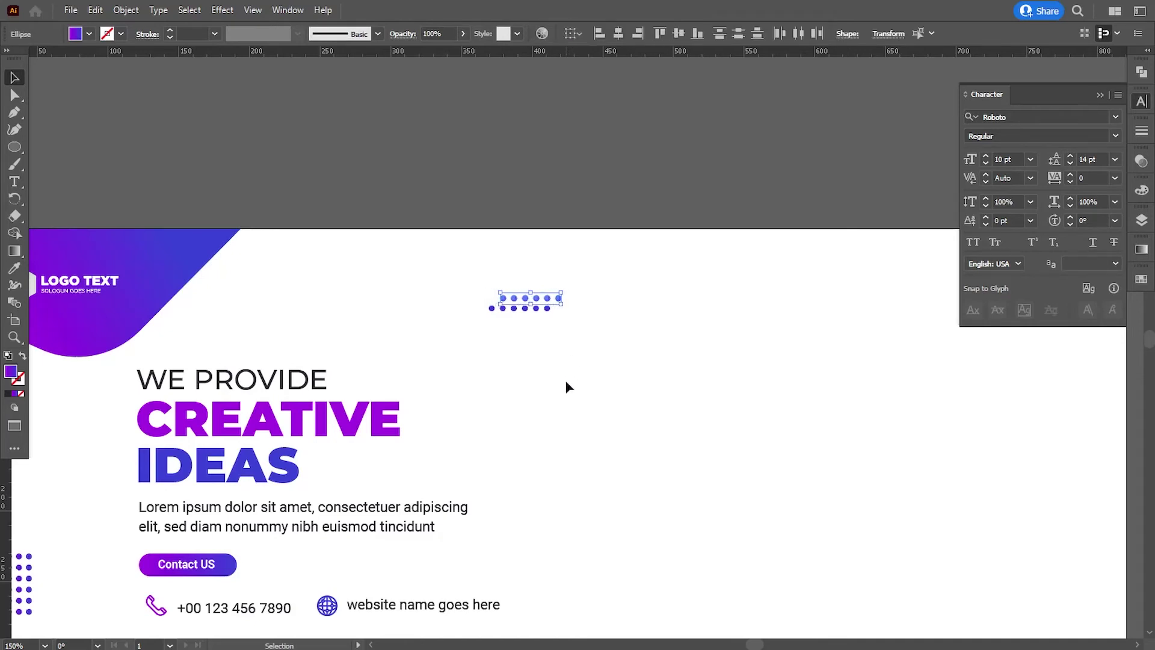
left_click(566, 386)
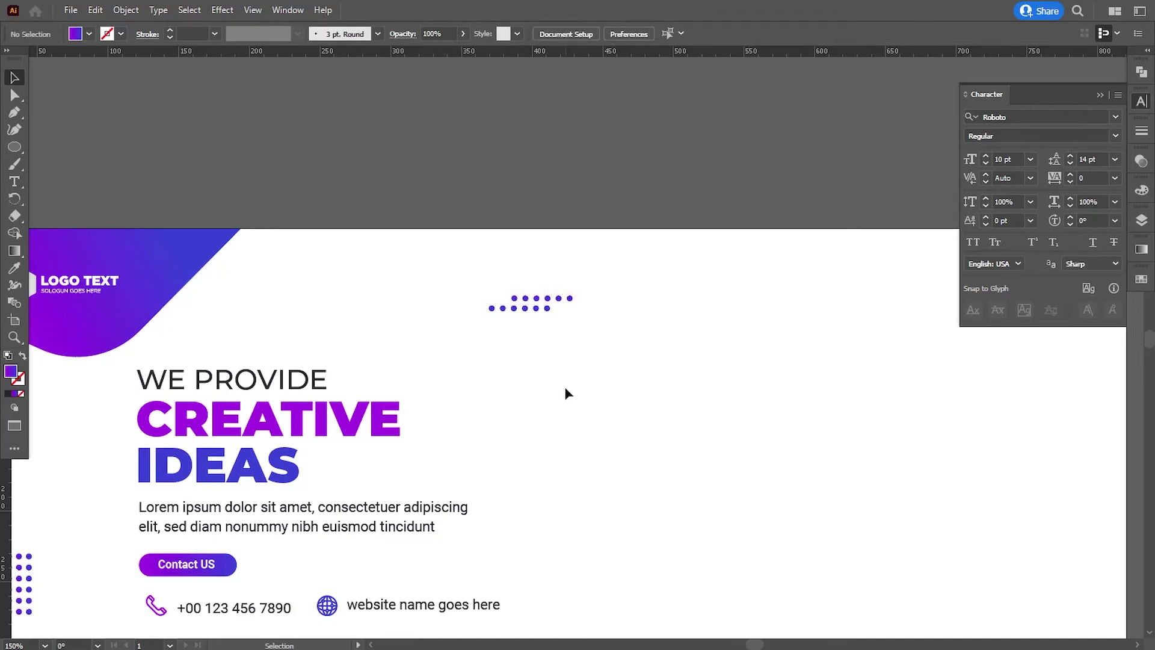
- Spread the purple-to-blue gradient horizontally across the two staggered dot rows
key("ctrl+minus")
key("ctrl+minus")
key("ctrl+equal")
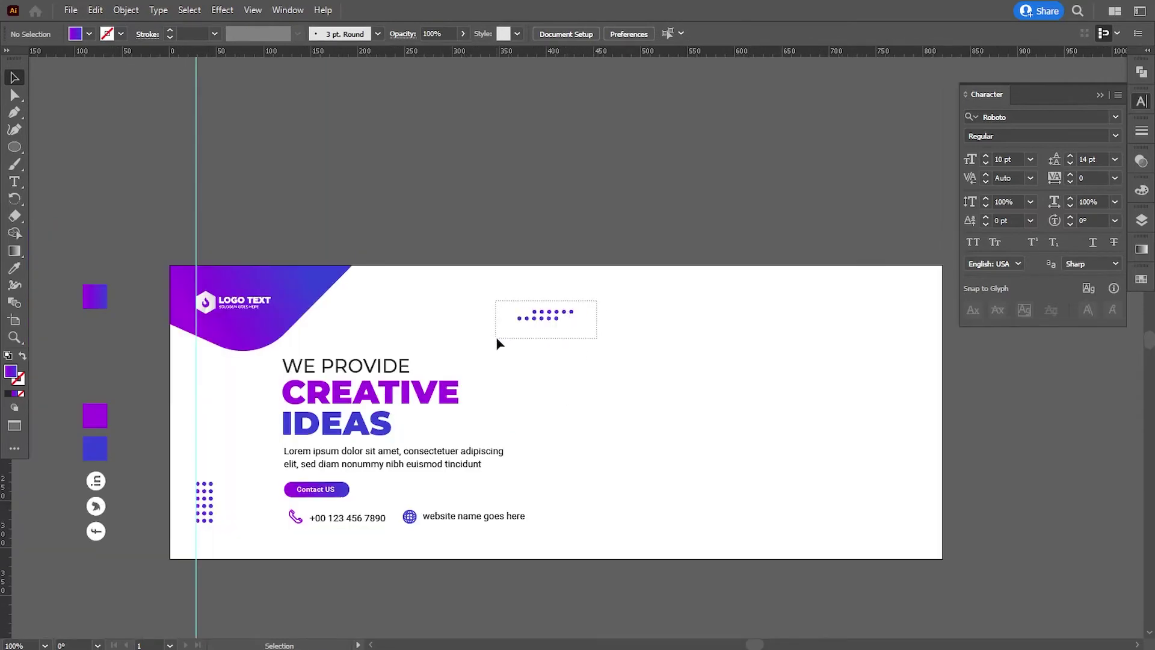
left_click_drag(497, 339, 496, 339)
left_click(15, 250)
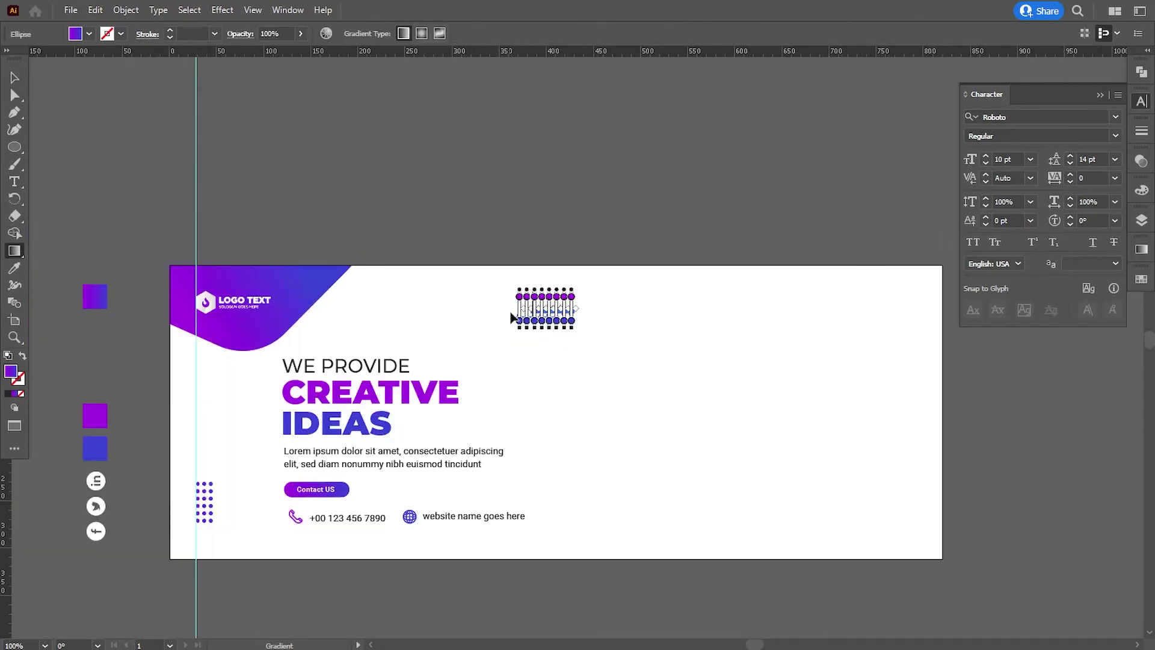
left_click_drag(499, 309, 581, 309)
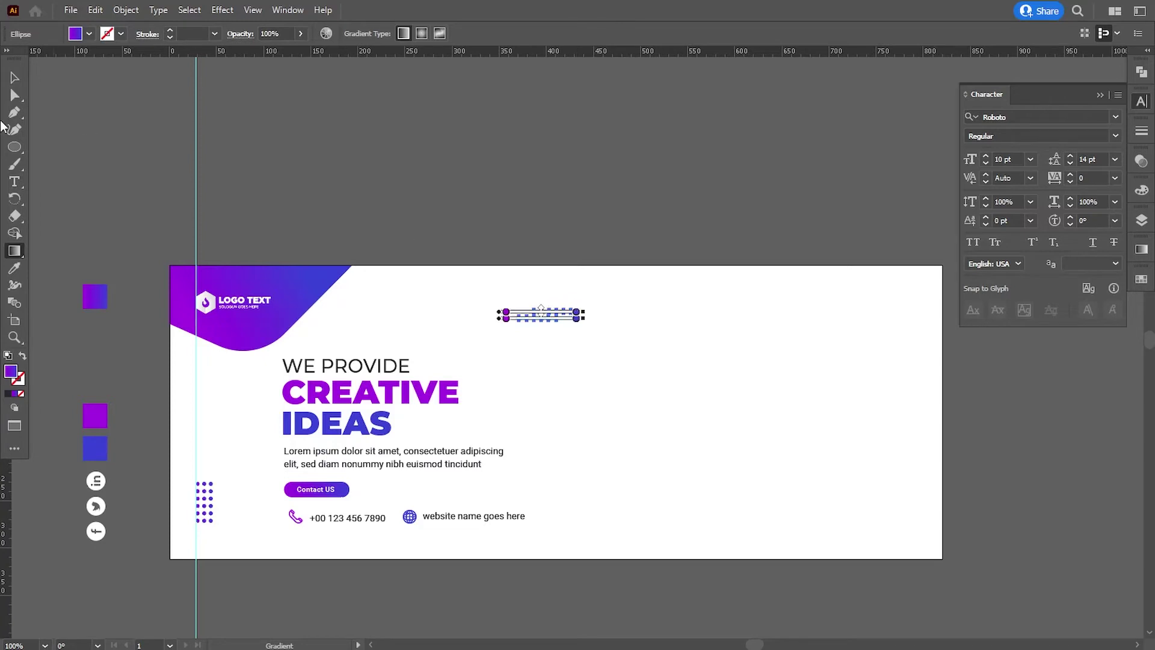
- Shift the two staggered dot rows up slightly within the banner's upper middle
left_click(13, 77)
left_click(139, 181)
left_click_drag(485, 307, 603, 338)
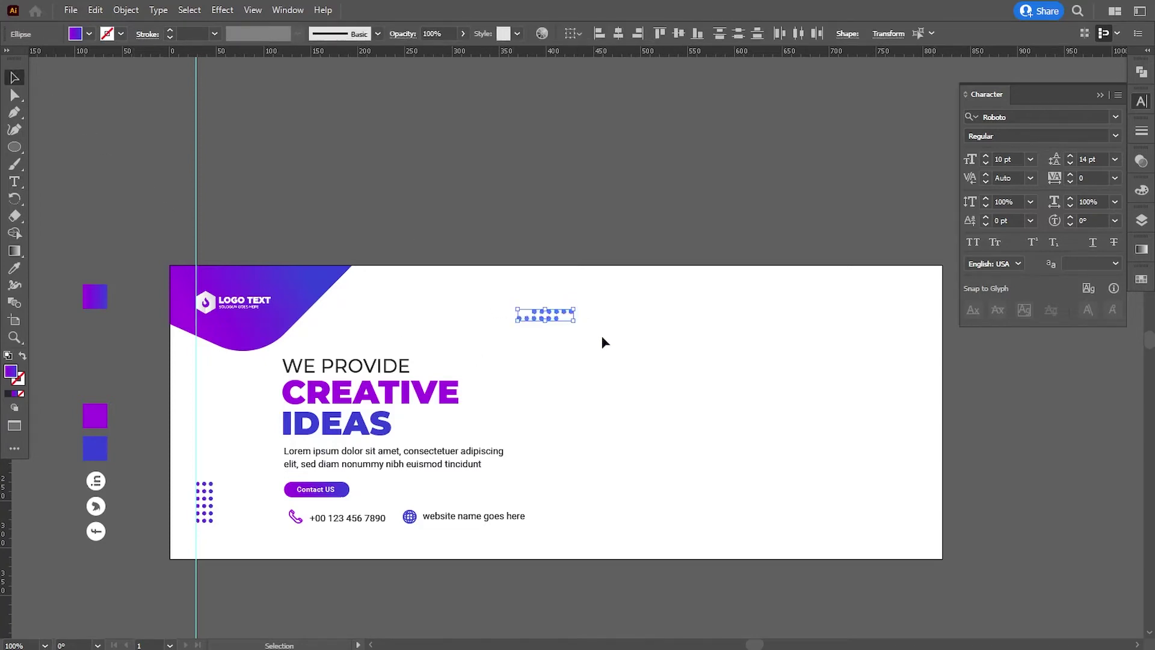
key("Up")
key("Up")
key("Up")
key("Up")
key("Up")
key("Up")
key("Up")
key("Up")
key("Up")
key("Up")
key("Up")
key("Up")
key("Up")
key("Up")
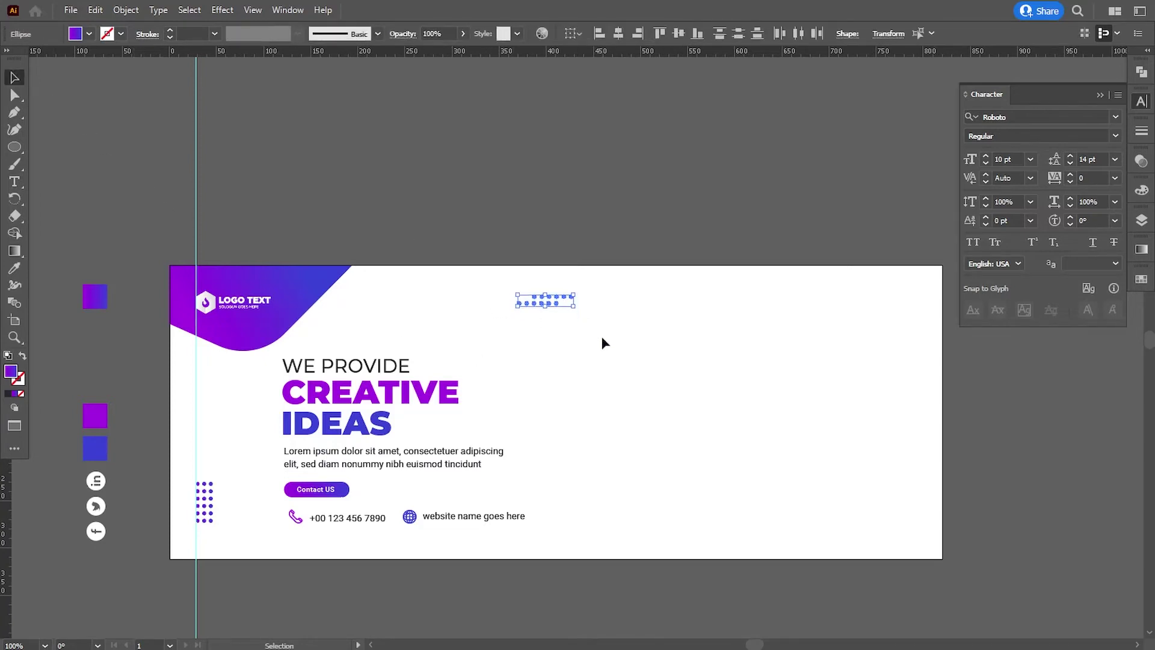
left_click(558, 224)
- Draw a tall gradient-filled rectangle over the banner's right half, extending above its upper edge
left_click_drag(629, 368, 518, 364)
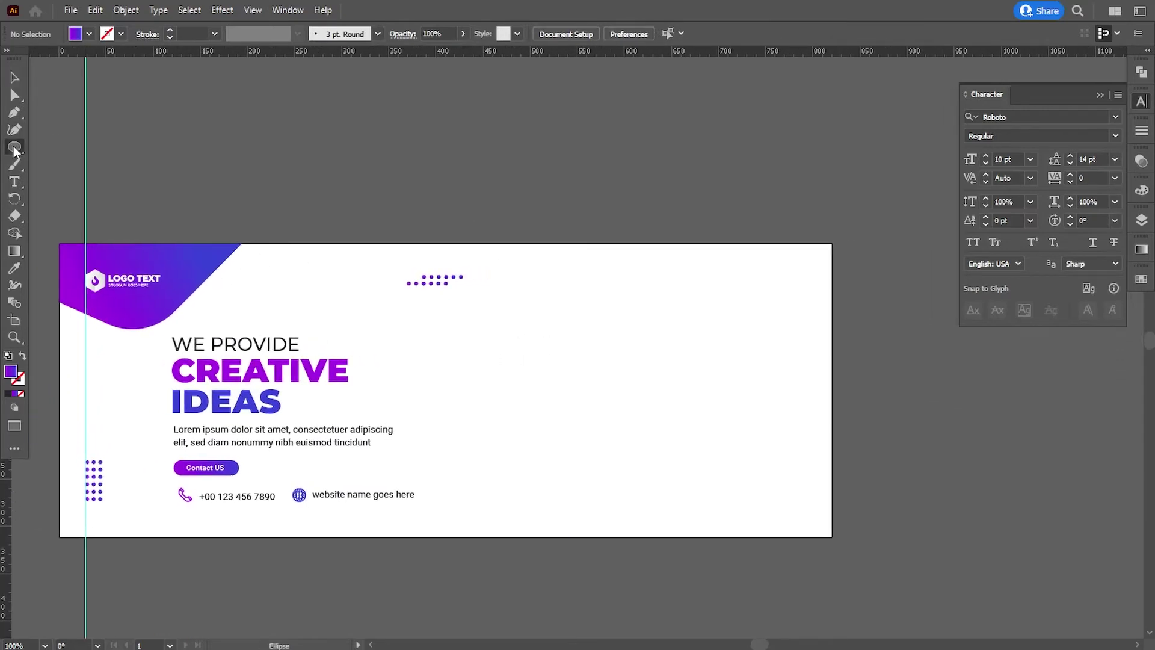
left_click_drag(13, 150, 43, 149)
left_click(1100, 95)
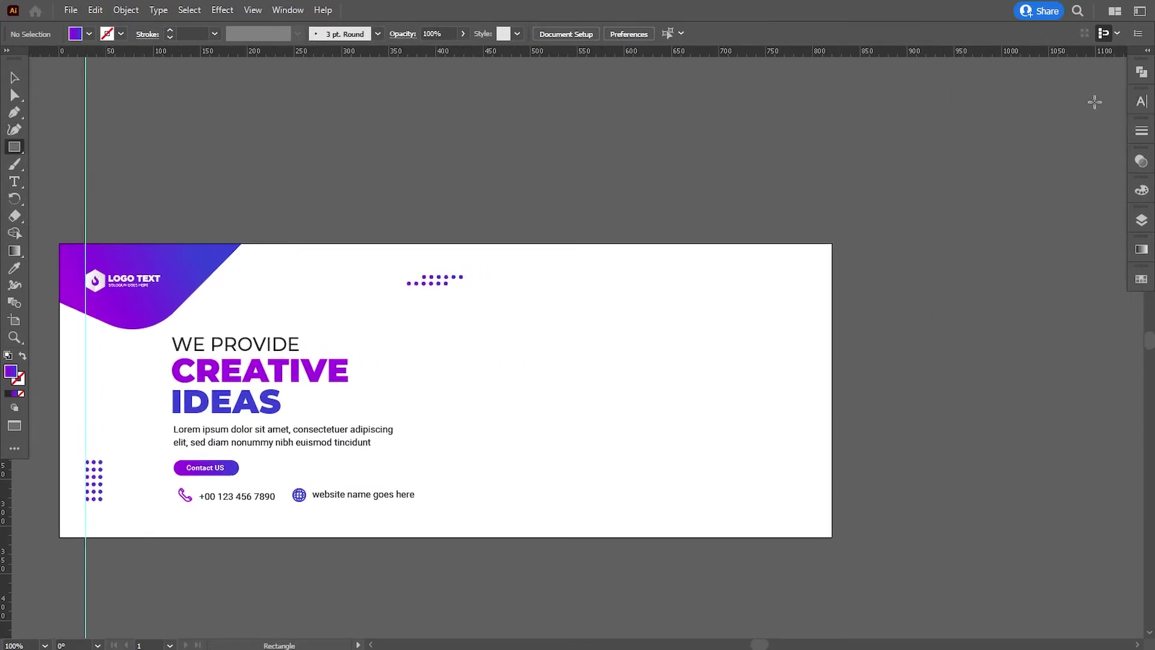
left_click_drag(612, 416, 630, 386)
left_click_drag(592, 187, 791, 440)
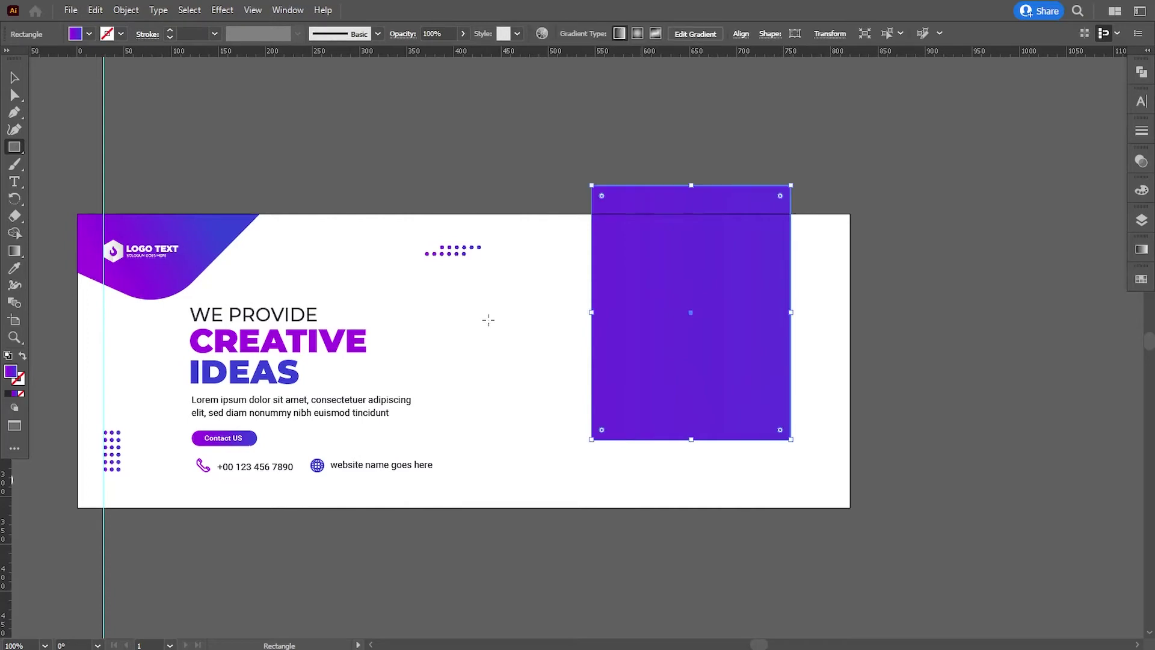
- Rotate the rectangle clockwise until its long sides slope up to the right, and move it over the banner's upper-right corner
key("v")
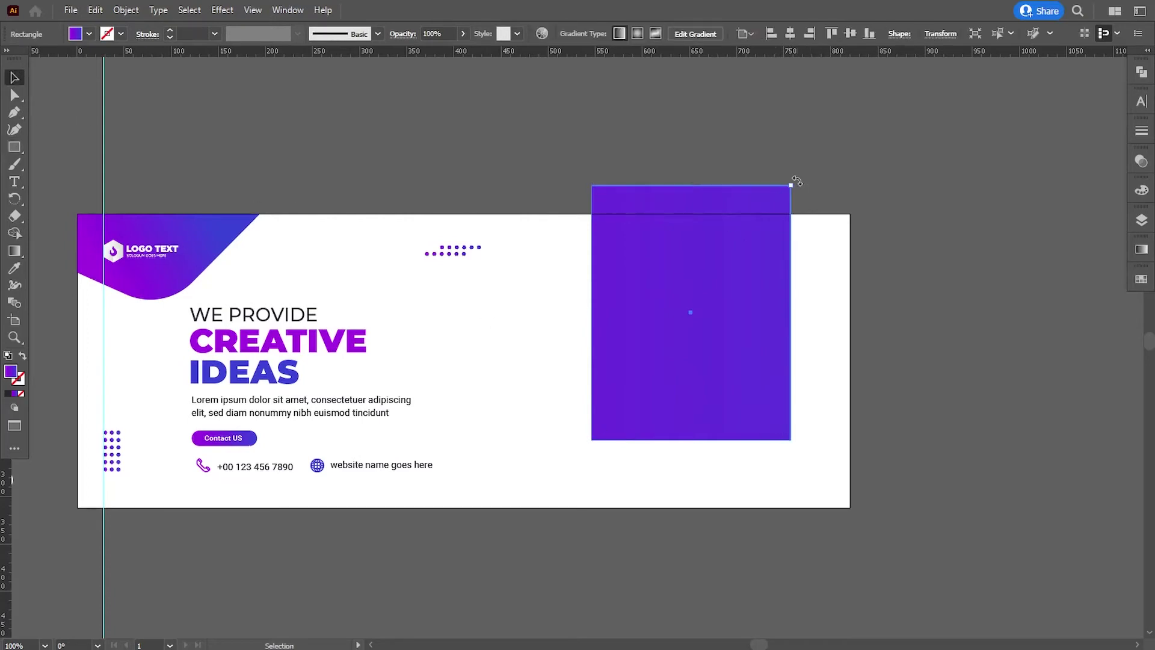
left_click_drag(796, 181, 861, 289)
left_click_drag(650, 340, 713, 280)
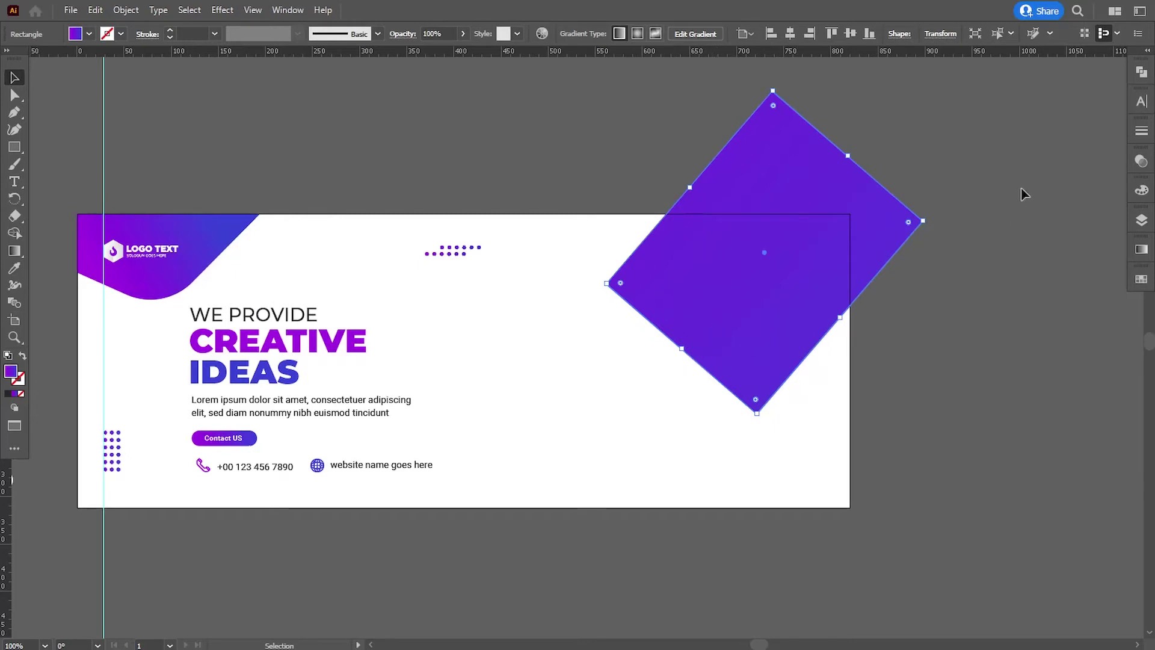
left_click_drag(928, 221, 951, 262)
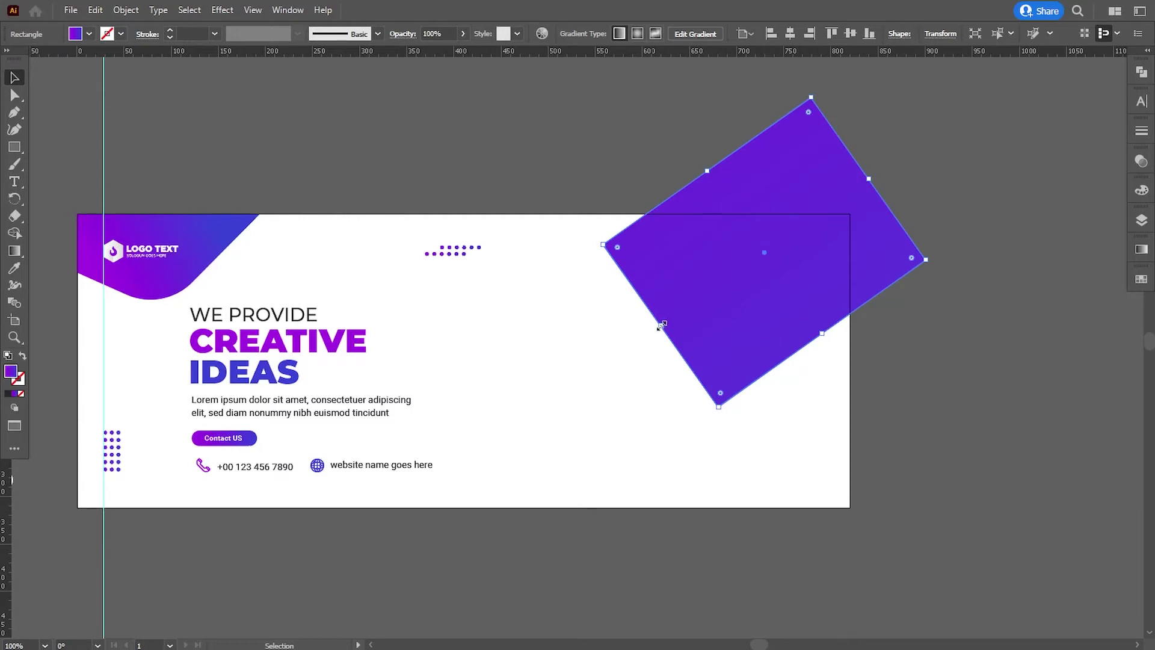
left_click_drag(662, 325, 604, 382)
key("ctrl+z")
left_click_drag(662, 326, 617, 362)
key("ctrl+z")
- Lengthen the tilted rectangle toward the lower left and widen it until its lowest corner meets the banner's bottom edge
left_click_drag(662, 327, 577, 397)
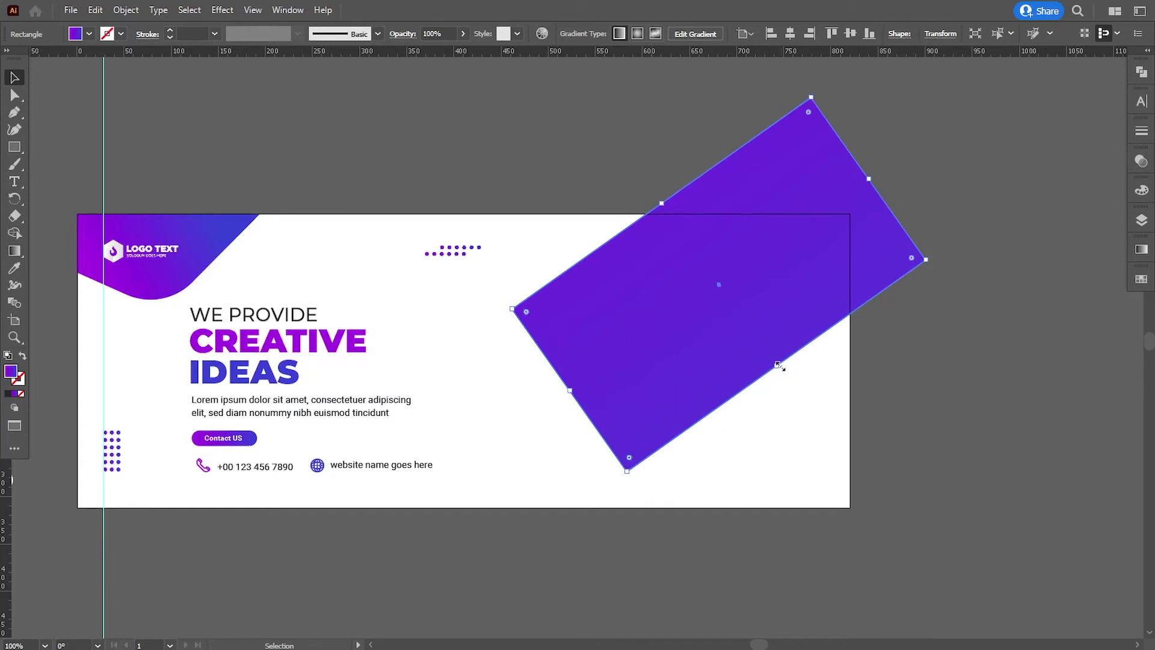
left_click_drag(776, 368, 776, 399)
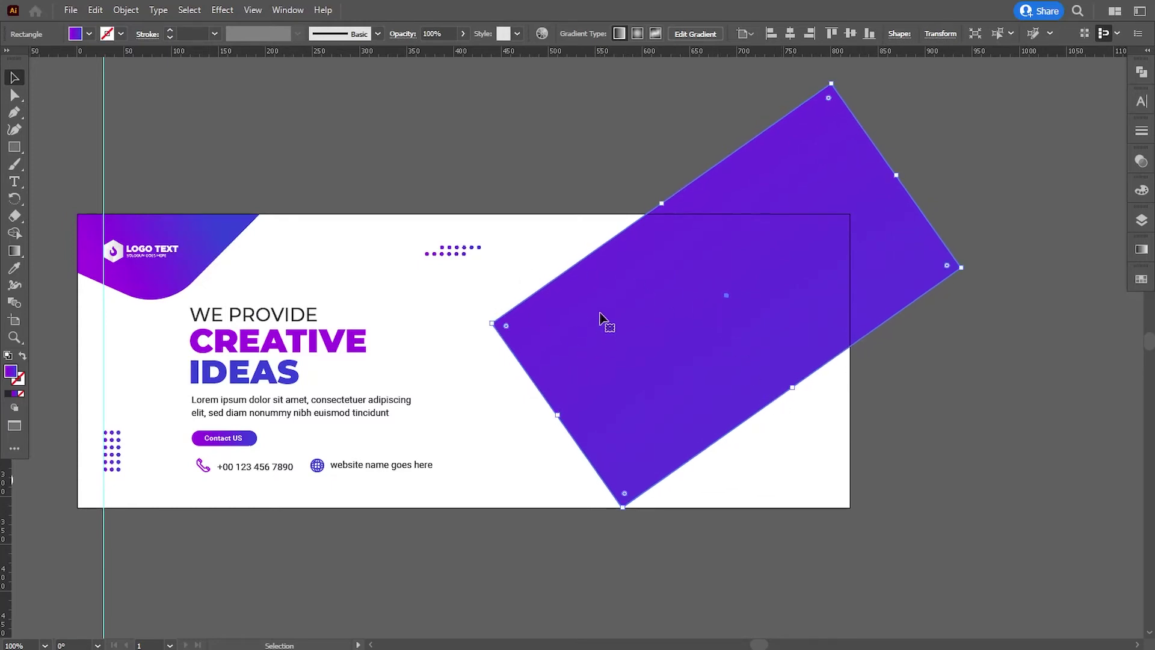
left_click_drag(660, 203, 642, 191)
- Round the tilted rectangle's leftmost and lowest corners together, keeping its other two corners sharp
left_click(15, 97)
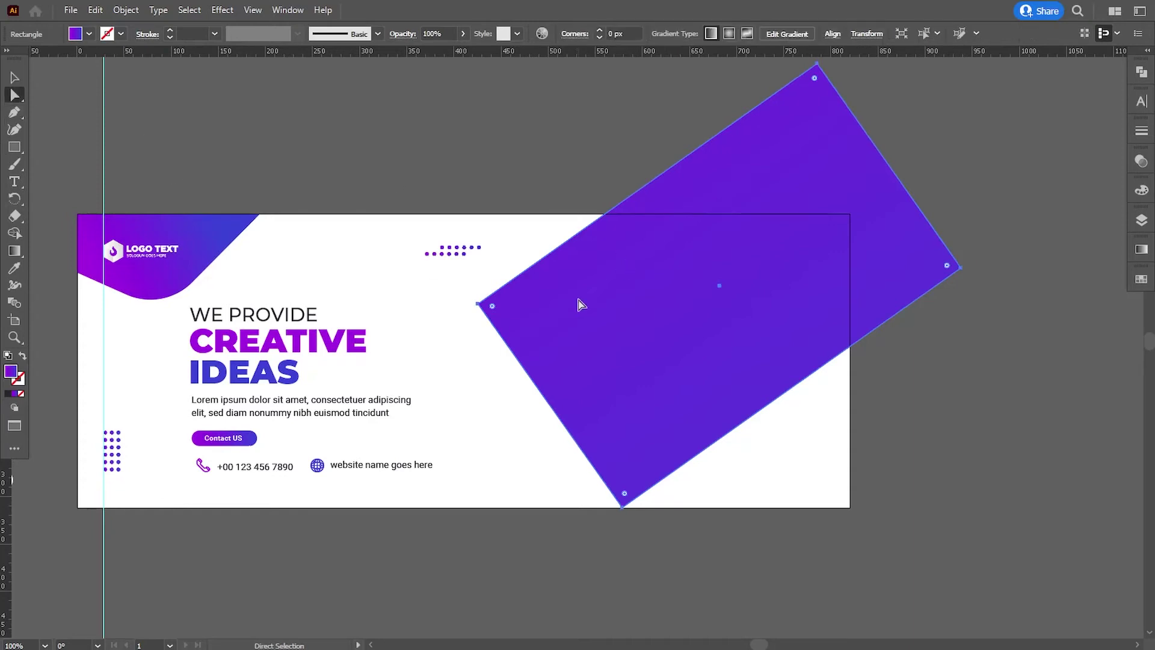
left_click(480, 306)
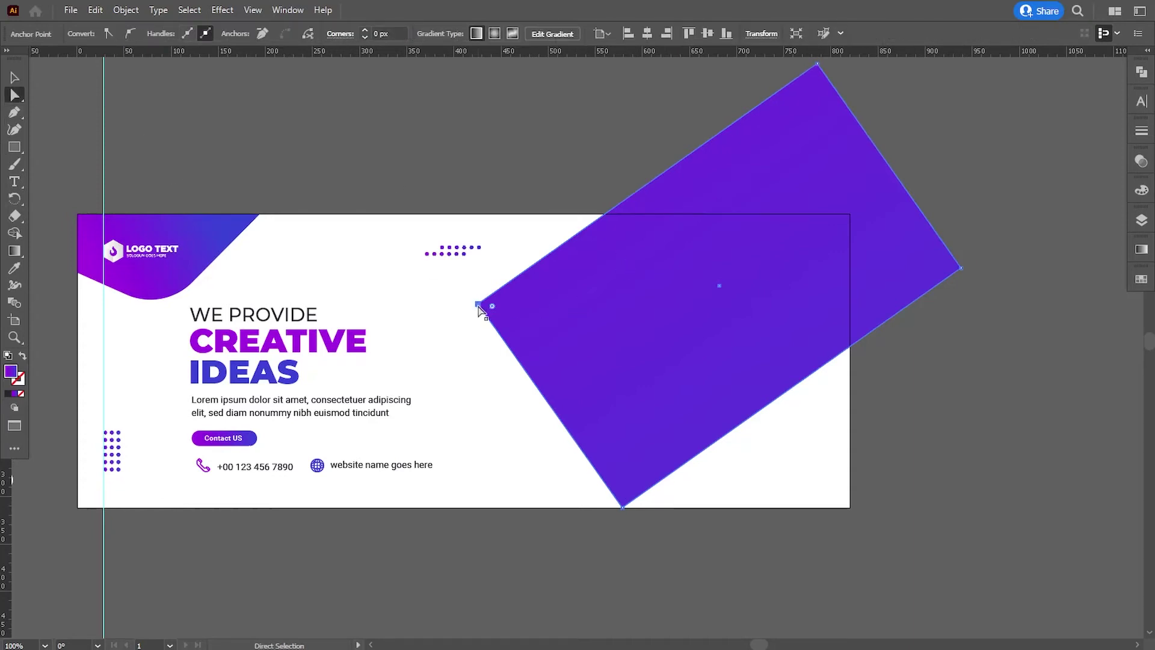
left_click(623, 509, "shift")
left_click_drag(626, 494, 650, 462)
left_click(593, 564)
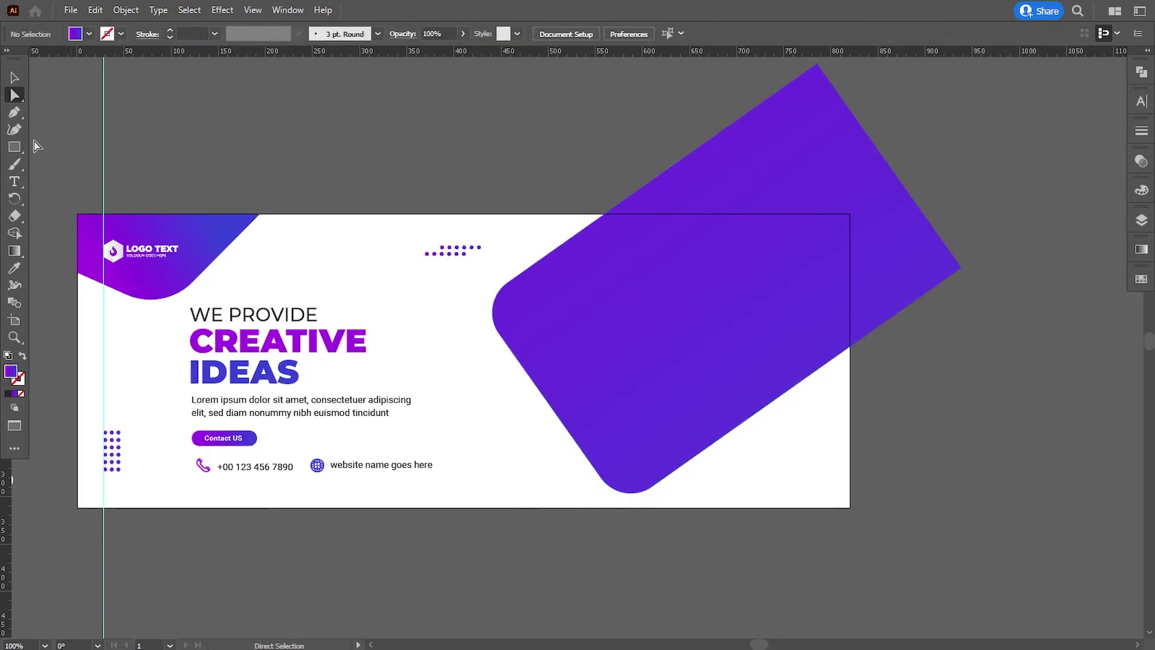
- Create an offset path 10 px outside the rounded rectangle with miter joins and a miter limit of 4
left_click(630, 340)
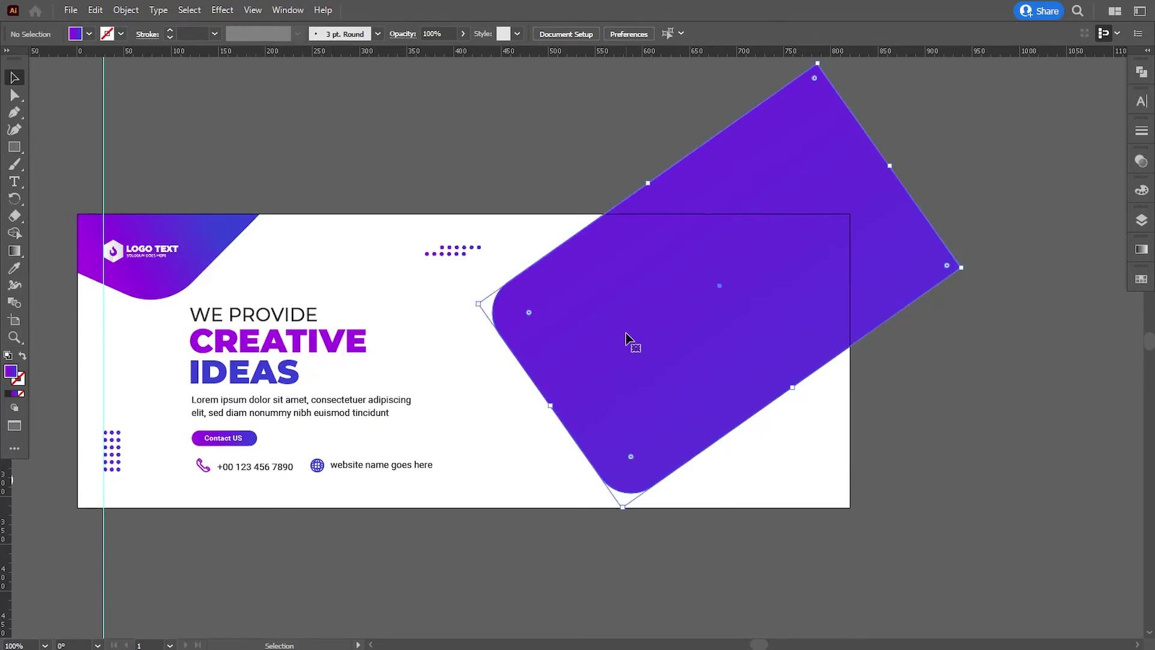
left_click(95, 12)
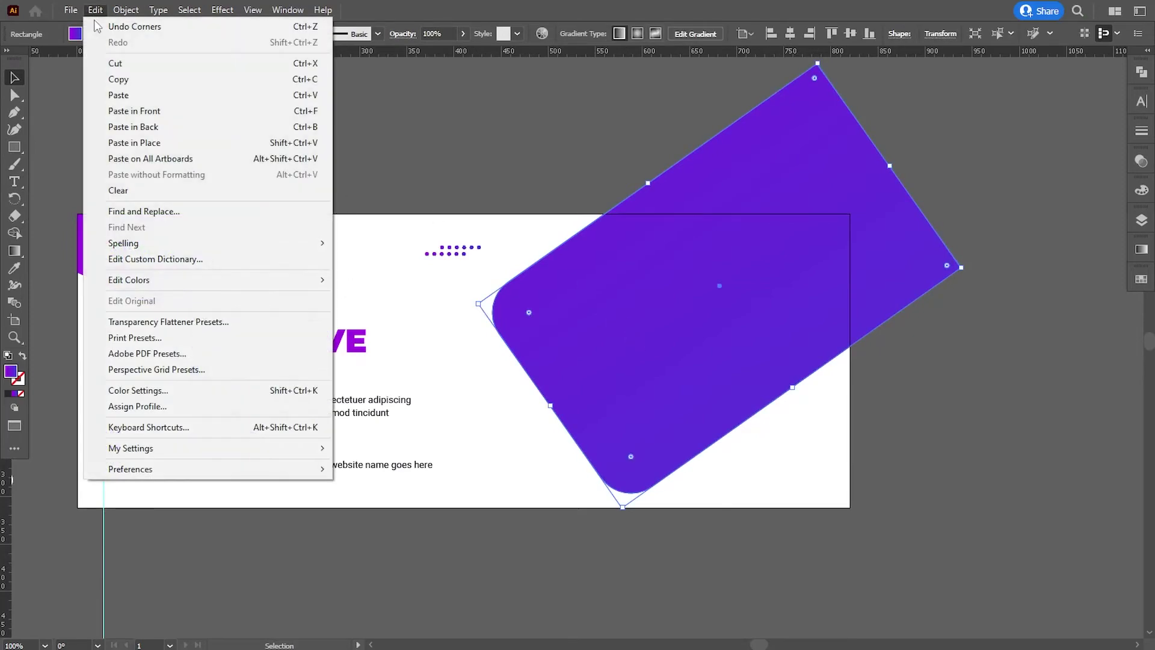
mouse_move(120, 12)
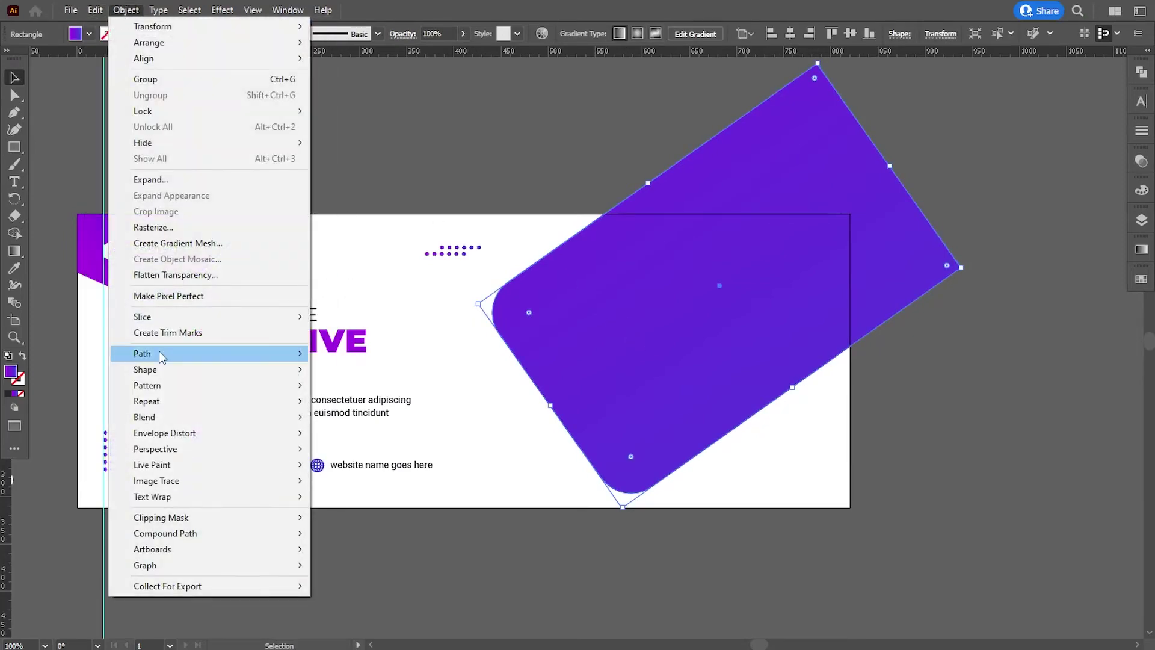
mouse_move(161, 355)
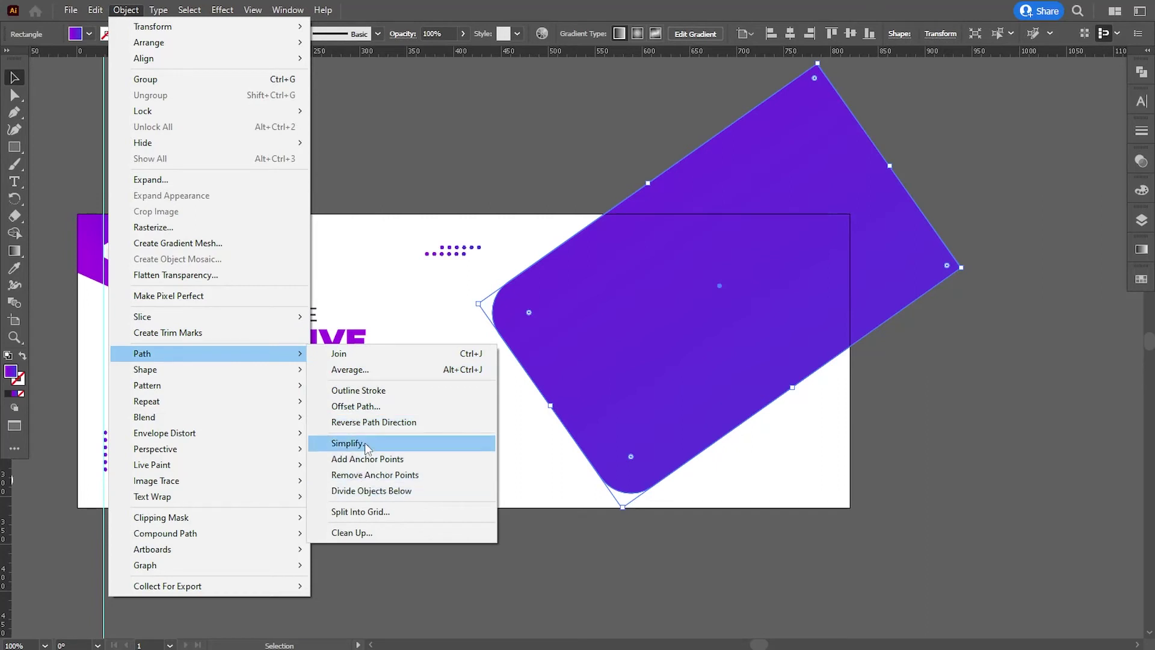
left_click(357, 406)
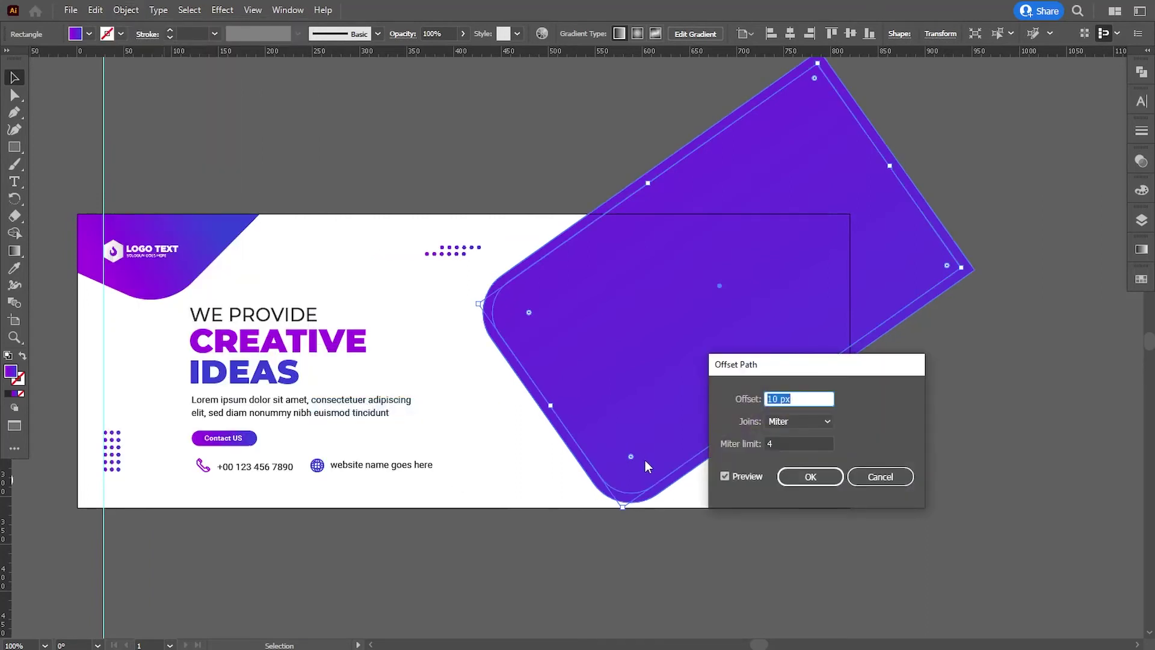
left_click(794, 482)
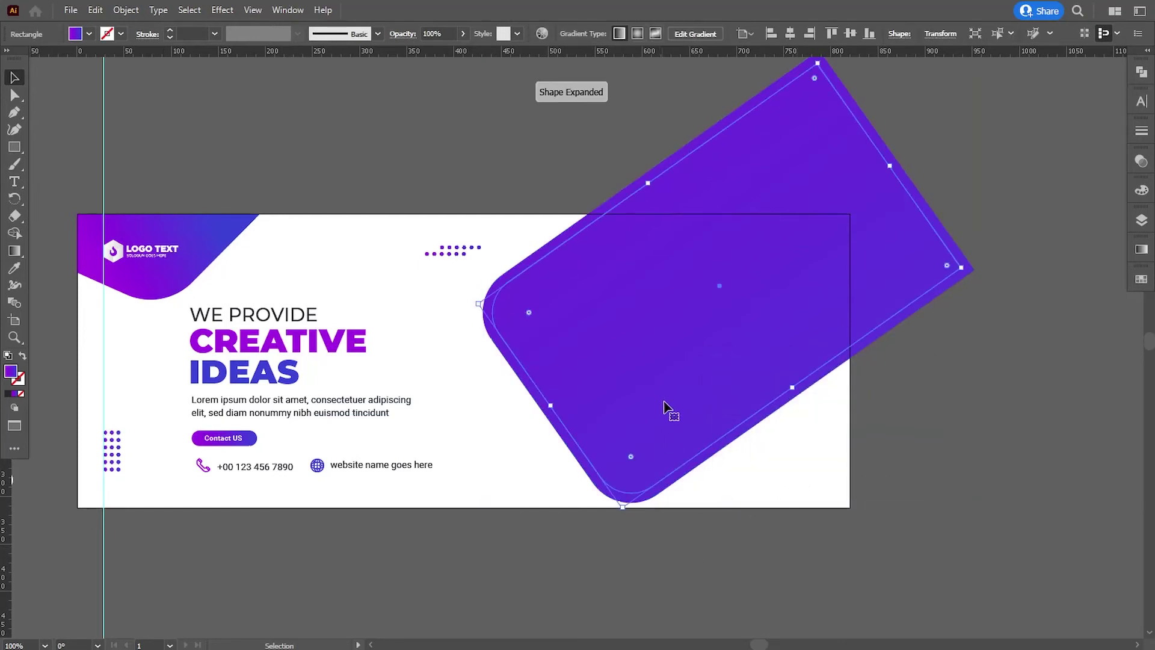
- Fill the inner rounded rectangle with slate grey #525A6D, leaving the offset shape as a purple border
double_click(10, 373)
left_click(590, 440)
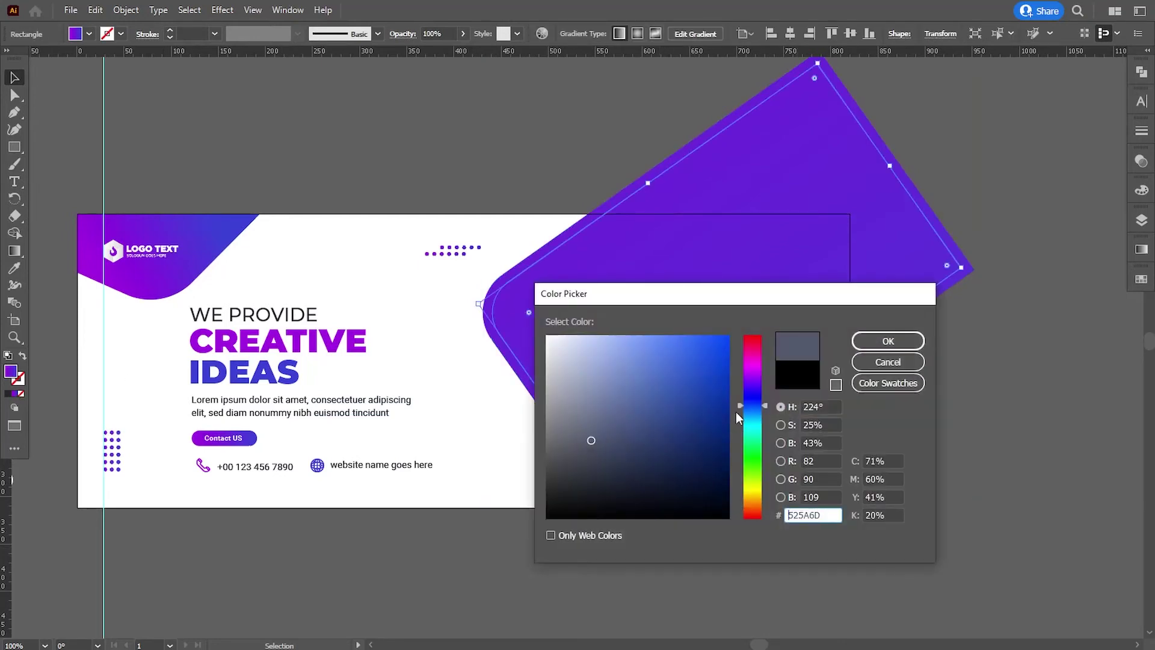
left_click(886, 346)
left_click(967, 389)
- Place the businessman-showing-changes-report JPG from the Downloads folder into the banner
key("space")
left_click_drag(806, 447, 788, 447)
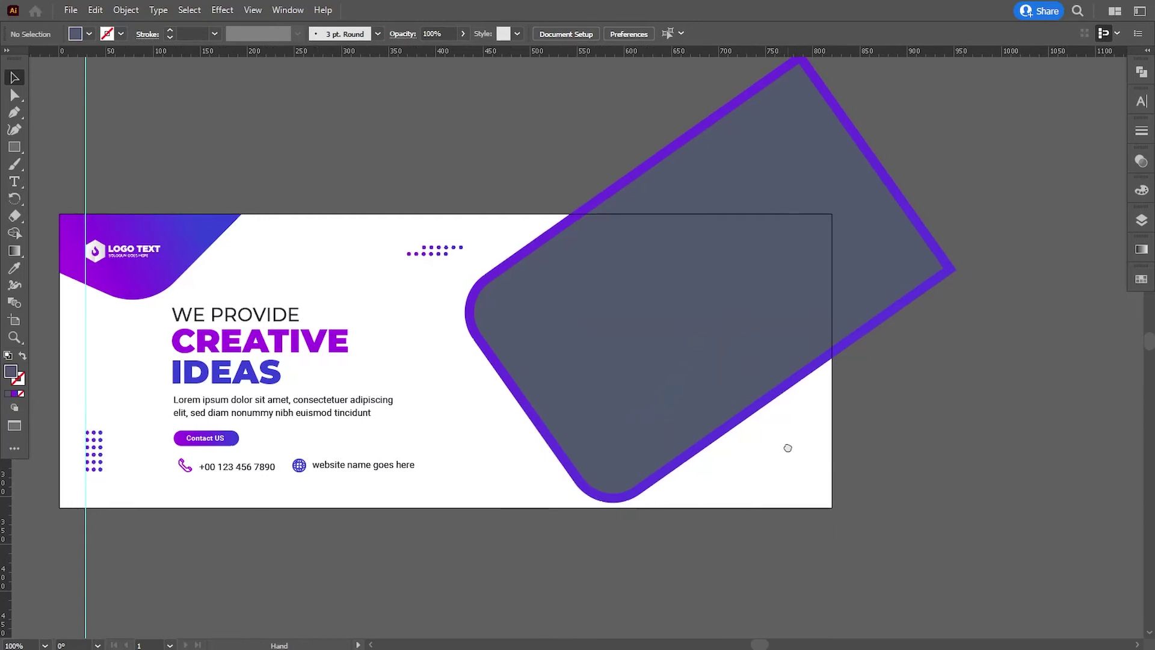
left_click_drag(456, 350, 591, 354)
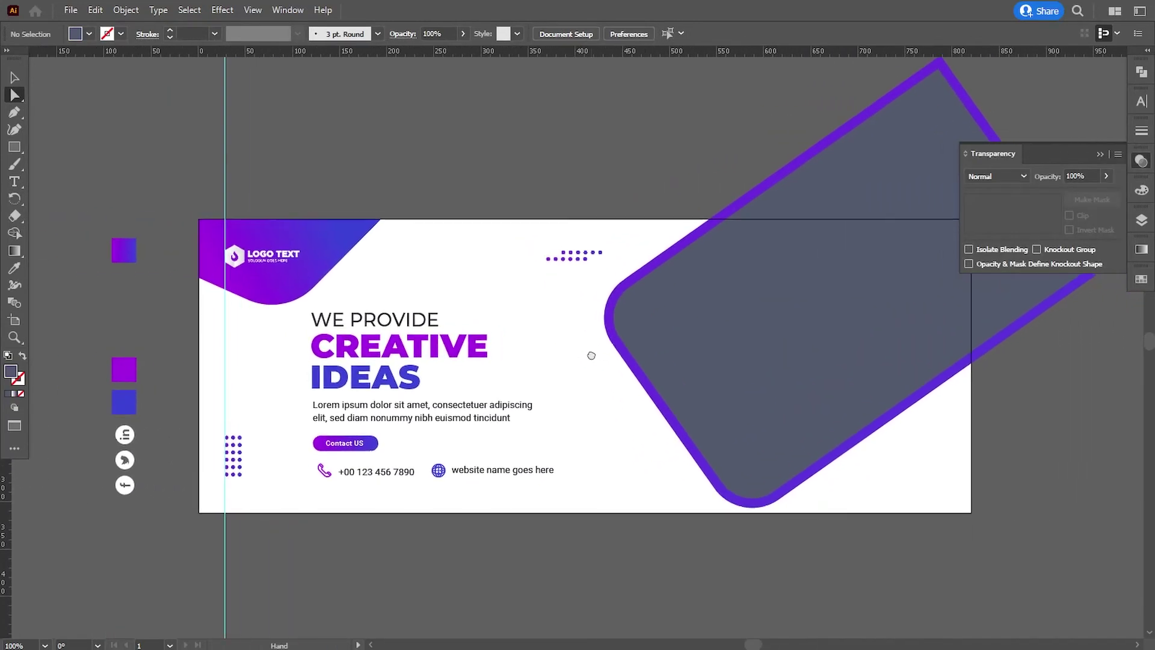
left_click(80, 10)
left_click(103, 275)
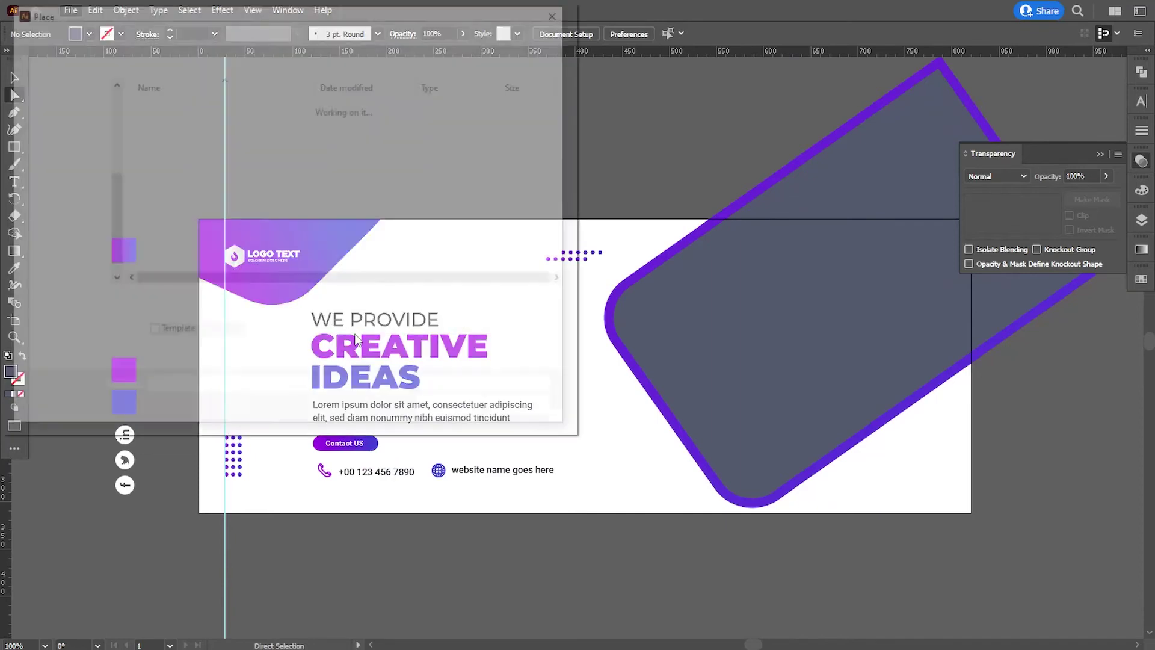
left_click(58, 160)
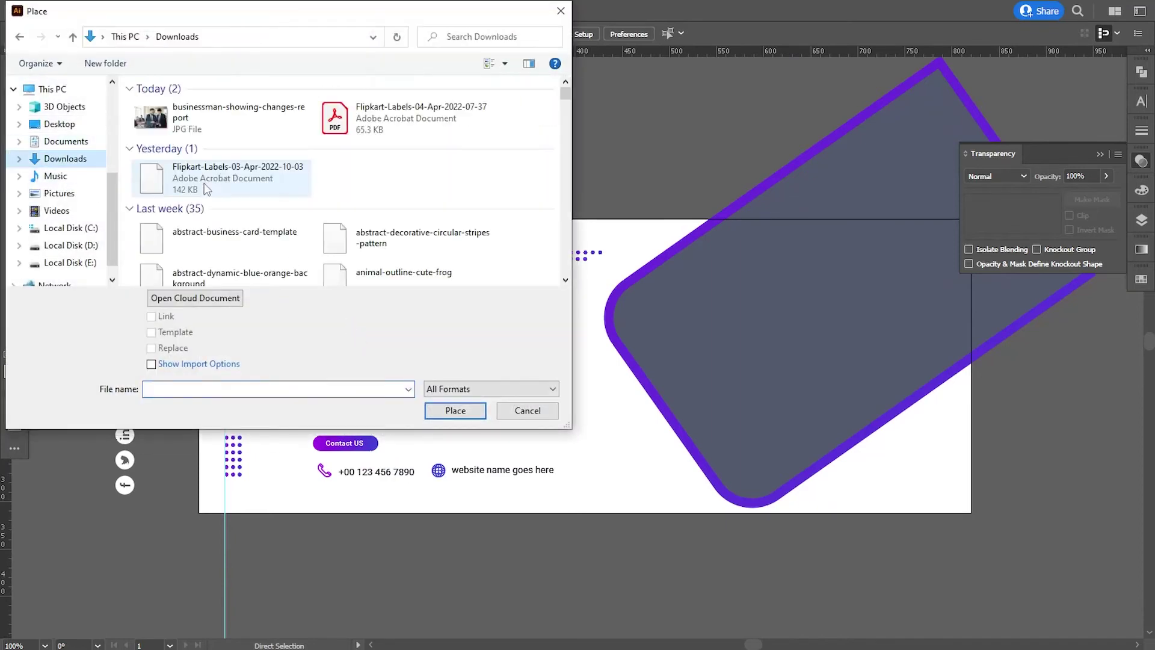
left_click(182, 133)
left_click(455, 410)
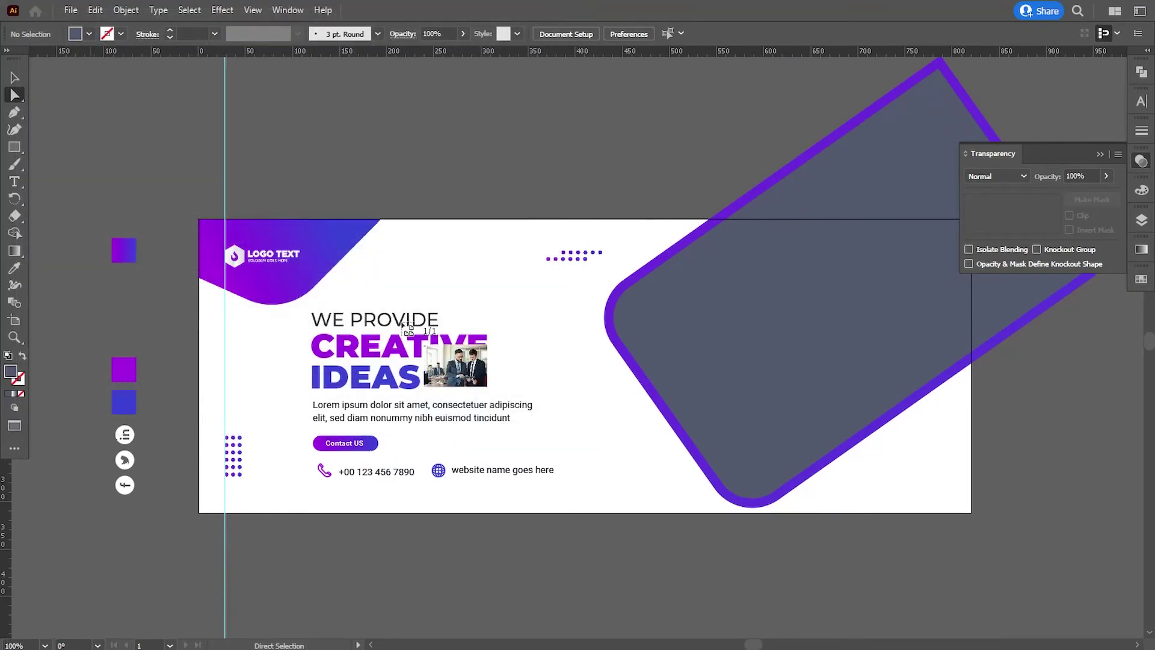
left_click_drag(483, 292, 717, 537)
- Move the placed photo onto the grey rectangle and enlarge it from its centre to cover most of the shape
left_click_drag(605, 479, 340, 470)
left_click_drag(330, 385, 517, 356)
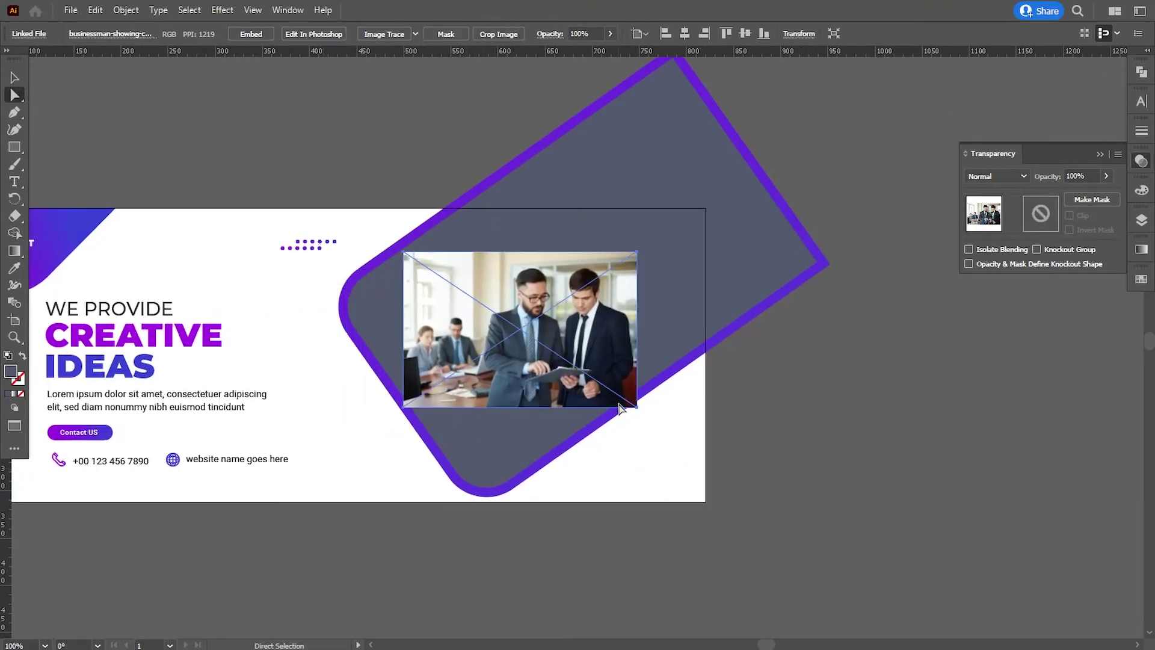
left_click(13, 79)
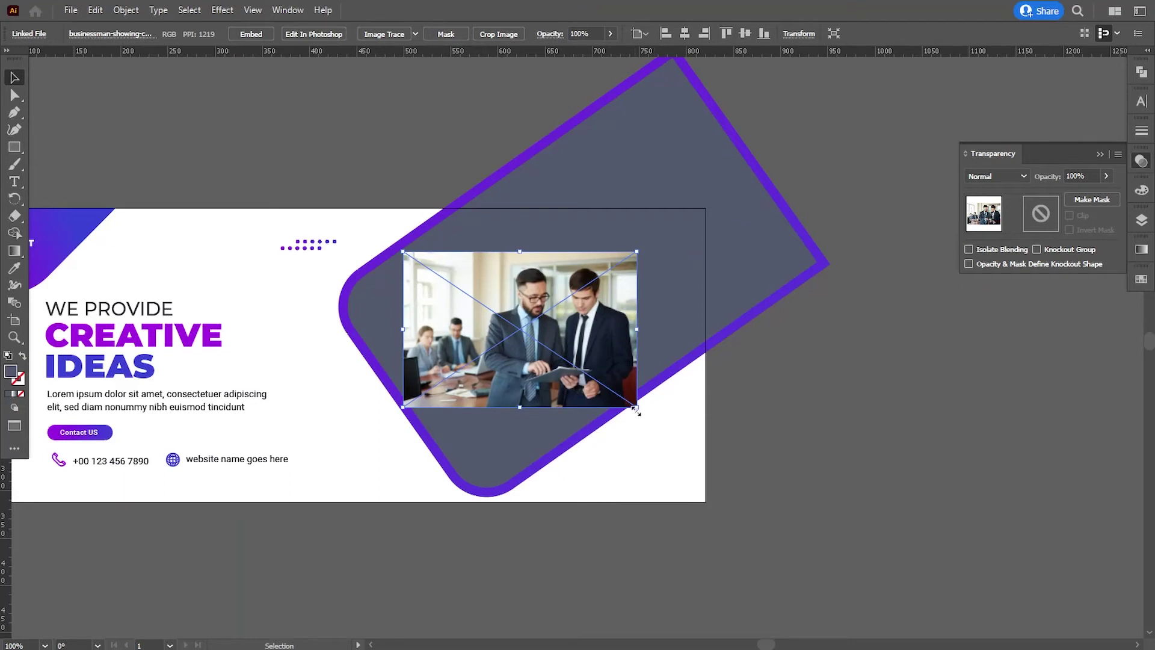
left_click_drag(637, 411, 753, 516)
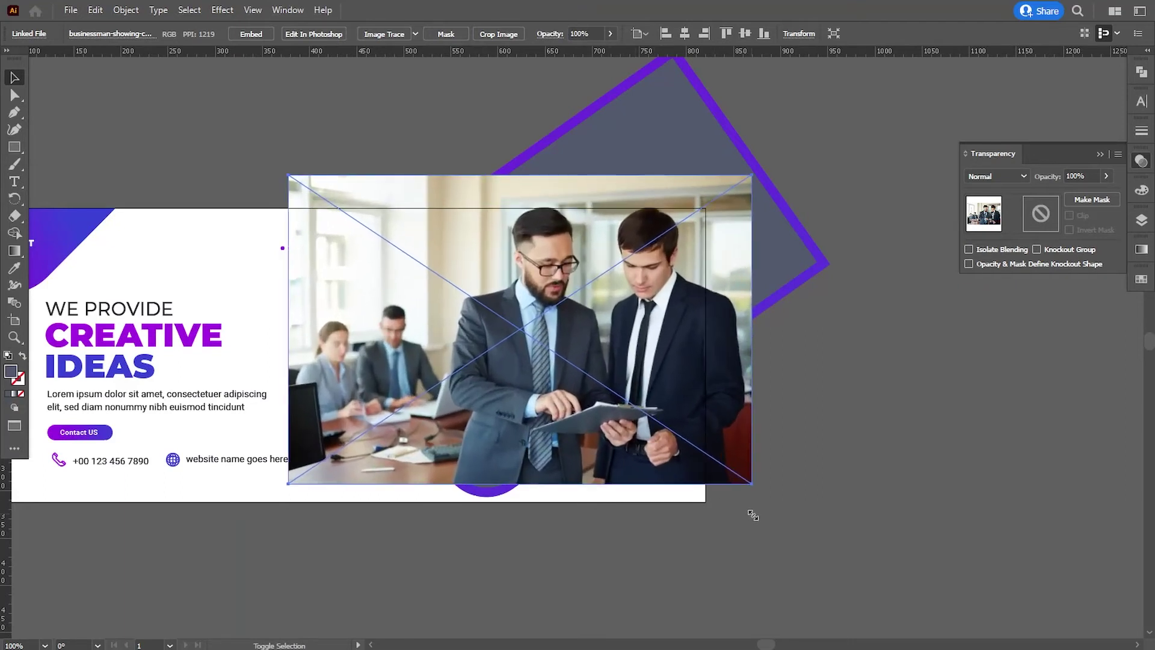
- Bring the grey rectangle to the front and use it as a clipping mask for the photo
right_click(783, 269)
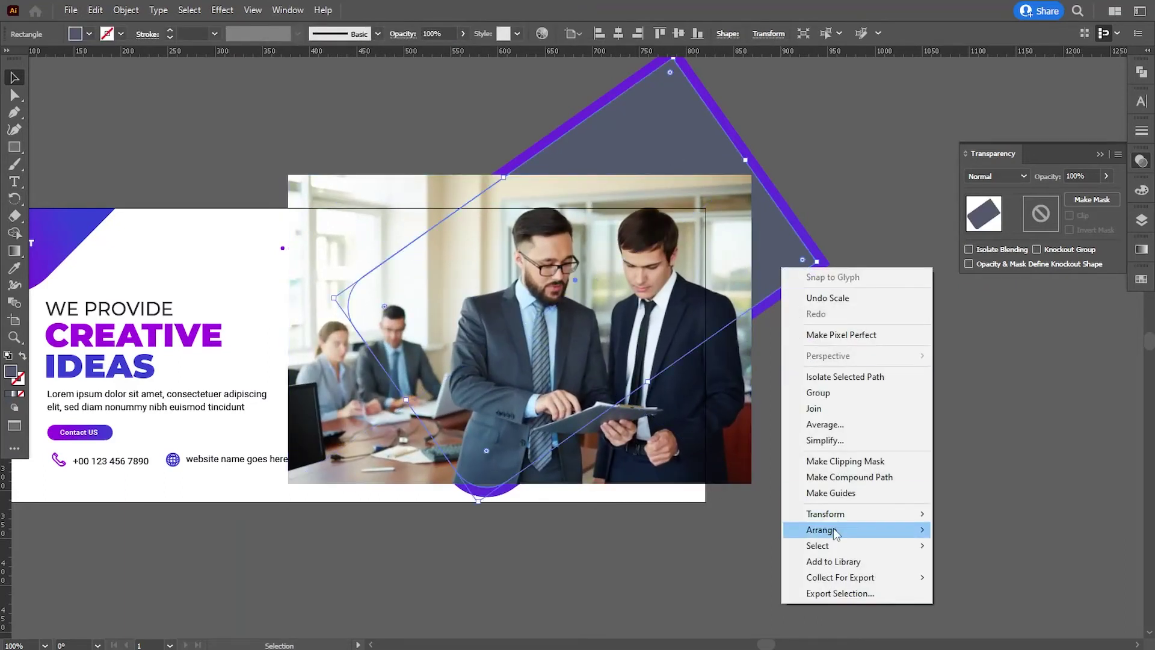
mouse_move(836, 534)
left_click(955, 532)
left_click(620, 417, "shift")
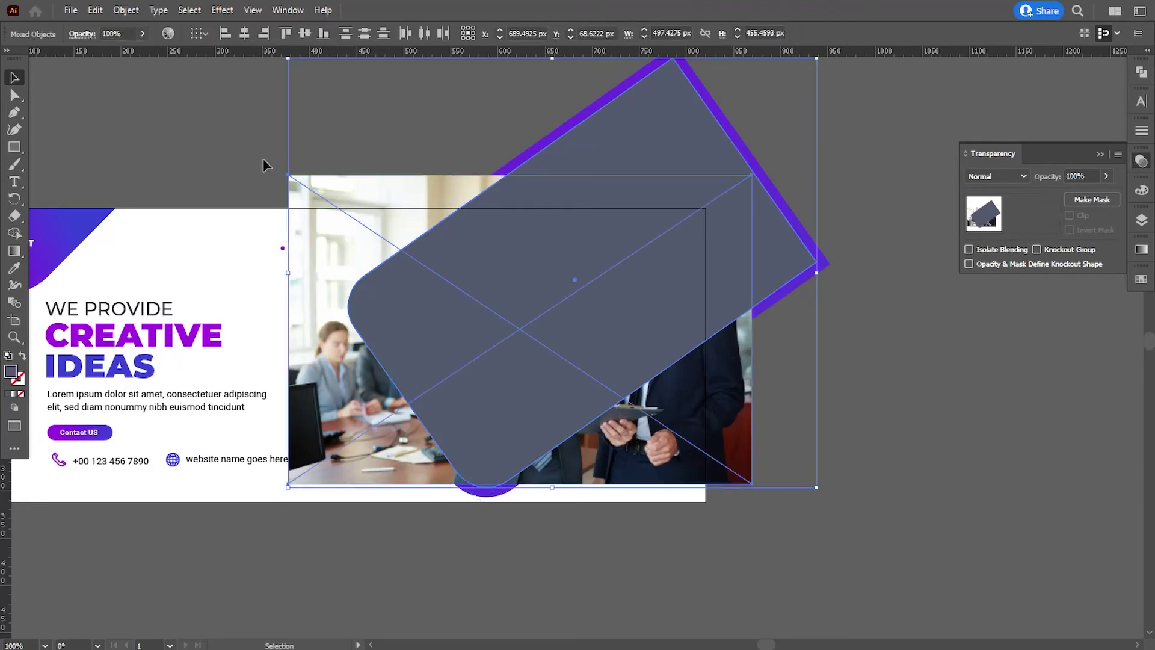
left_click(126, 9)
mouse_move(304, 518)
left_click(385, 518)
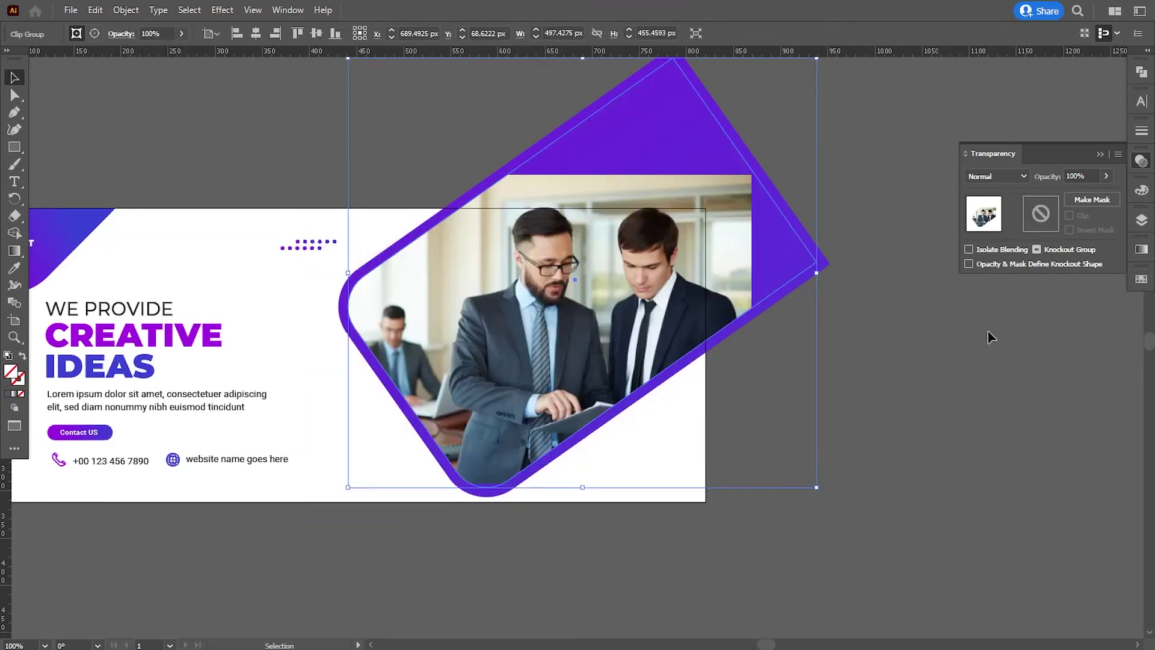
- Reflect the linked photo inside the clip group across the vertical axis, leaving its clipping rectangle untouched
left_click(1140, 219)
left_click(920, 215)
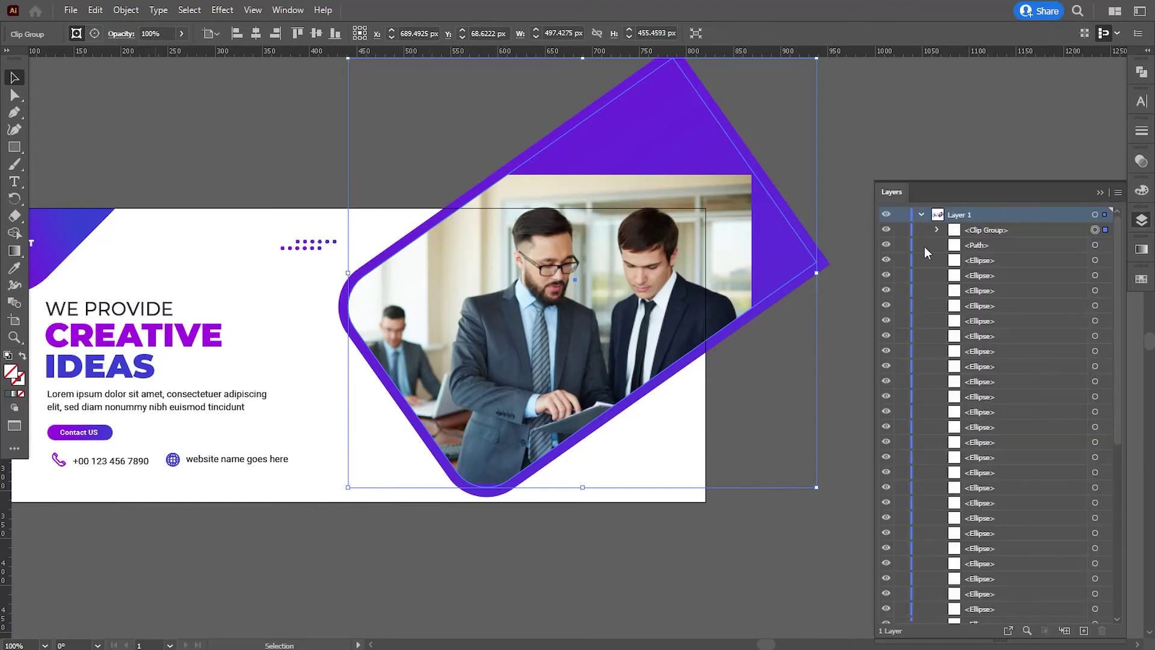
left_click(936, 230)
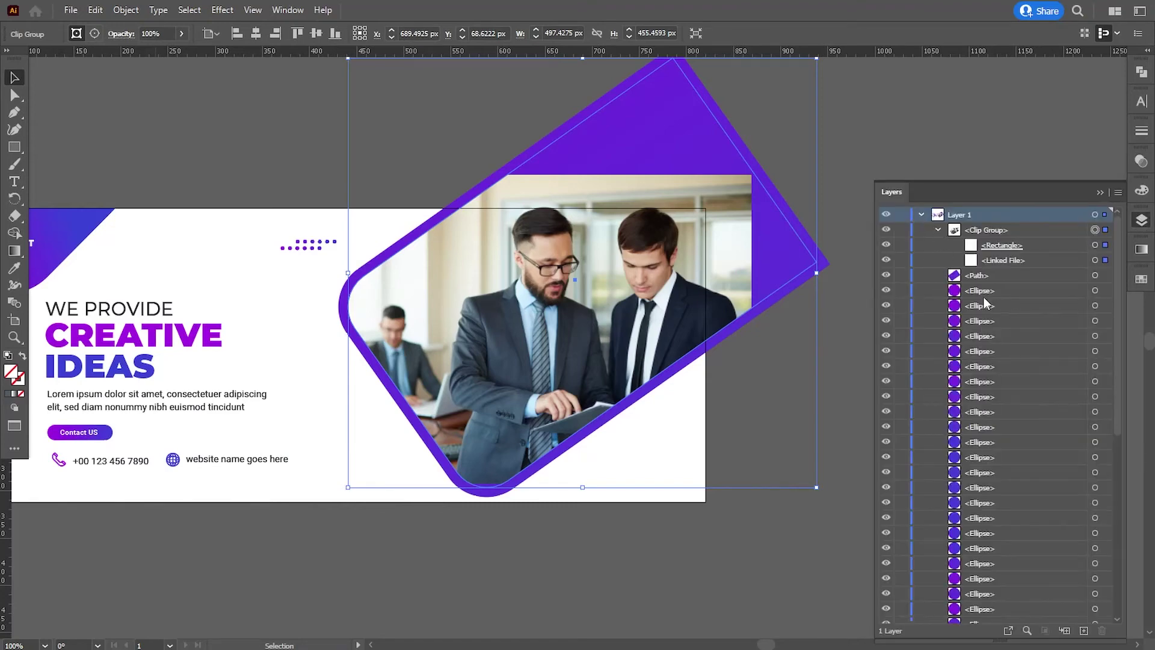
left_click(1095, 260)
left_click(126, 10)
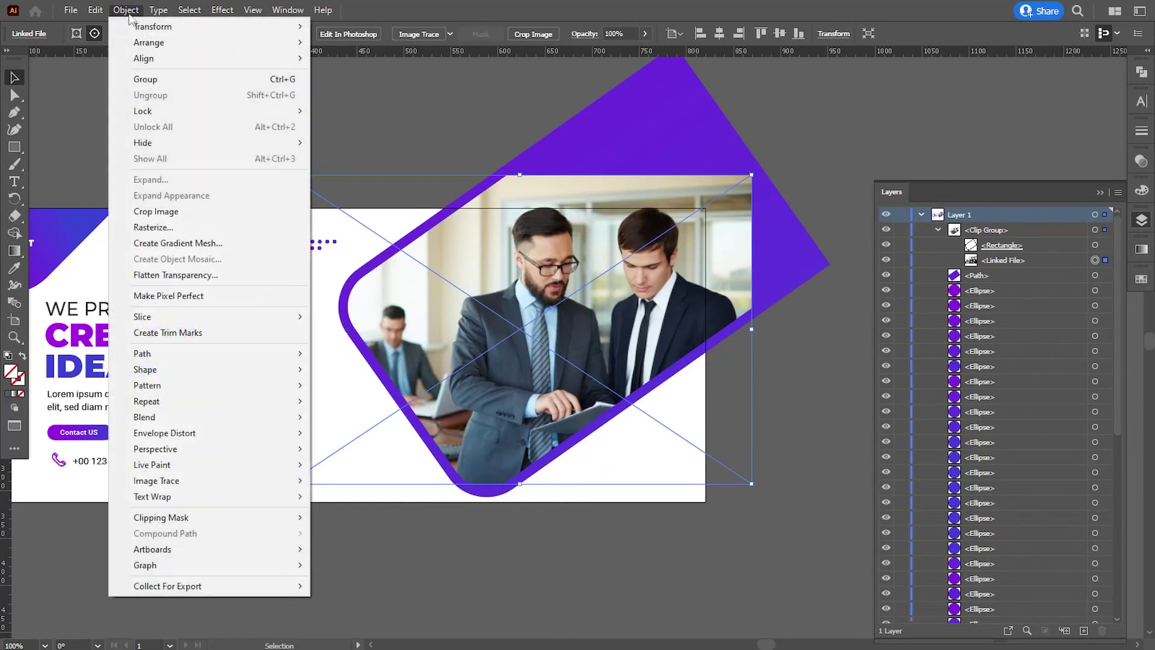
mouse_move(144, 25)
left_click(397, 82)
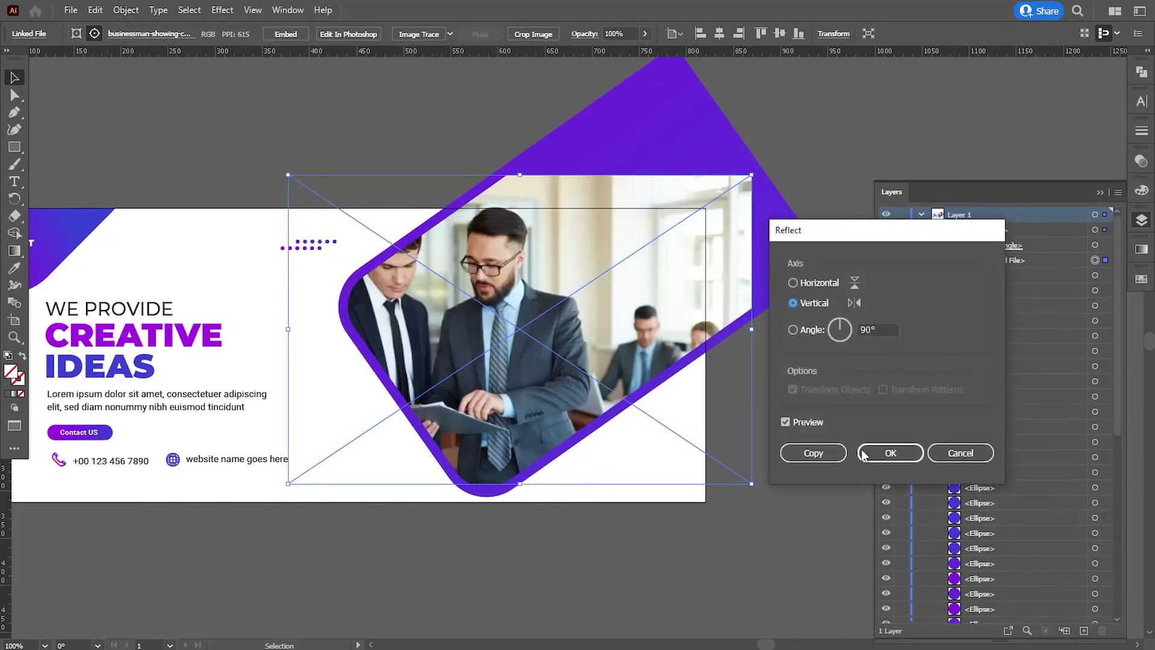
left_click(884, 451)
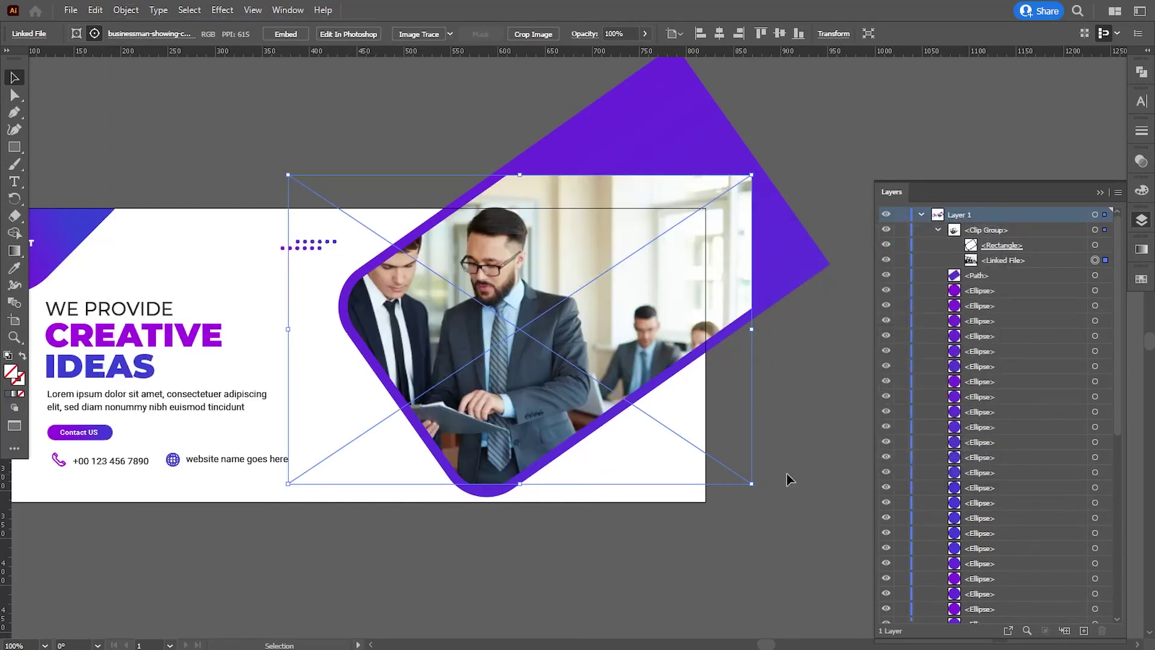
- Nudge the mirrored photo to the right inside its mask so both businessmen sit within the rounded frame
key("Right")
key("Right")
key("Right")
key("Right")
key("Right")
key("Right")
key("Right")
key("Right")
key("Right")
key("Right")
key("Right")
key("Right")
key("Right")
key("Right")
key("Right")
key("Right")
key("Right")
key("Right")
key("Right")
key("Right")
key("Right")
key("Right")
key("Right")
key("Right")
key("Right")
key("Right")
key("Right")
key("Right")
key("Right")
key("Right")
key("Right")
key("Right")
key("Right")
key("Right")
key("Right")
key("Right")
key("Right")
key("Right")
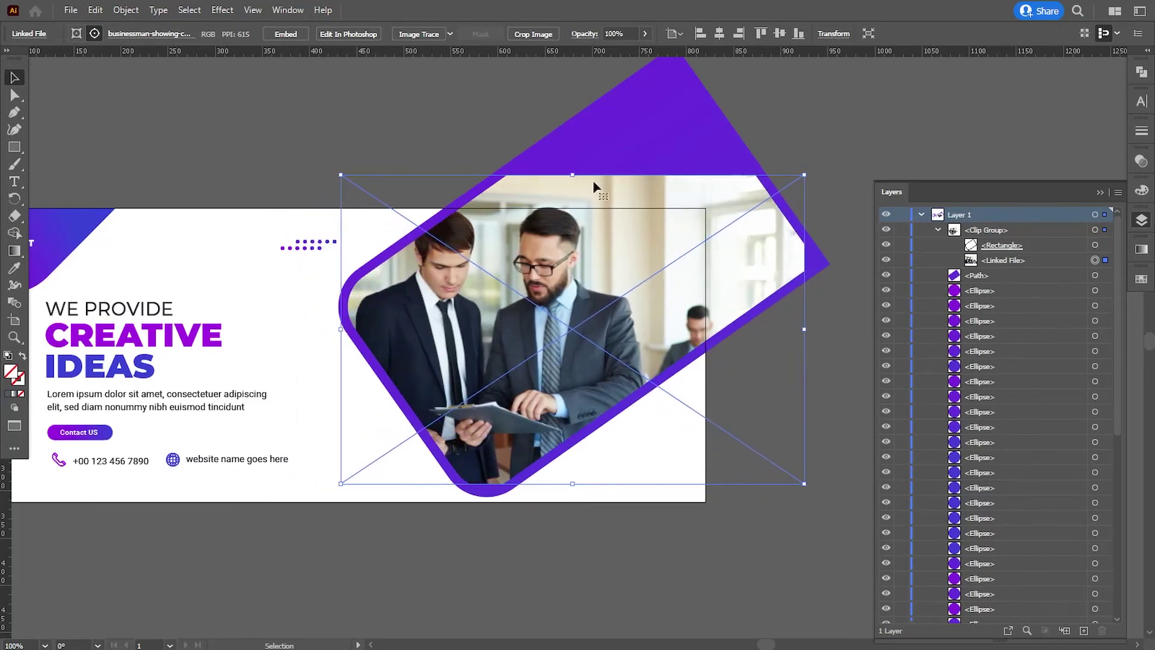
- Scale the photo down proportionally from its upper corners until its upper edge meets the artboard's upper edge
left_click_drag(341, 176, 359, 191)
key("ctrl+z")
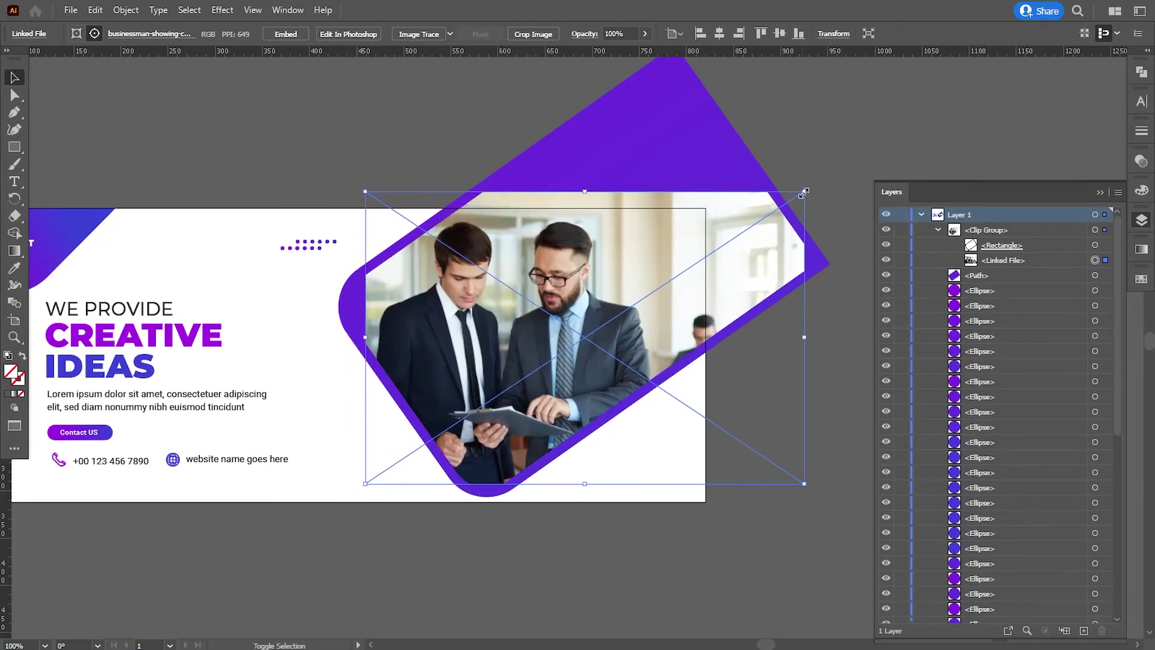
left_click_drag(804, 192, 784, 206)
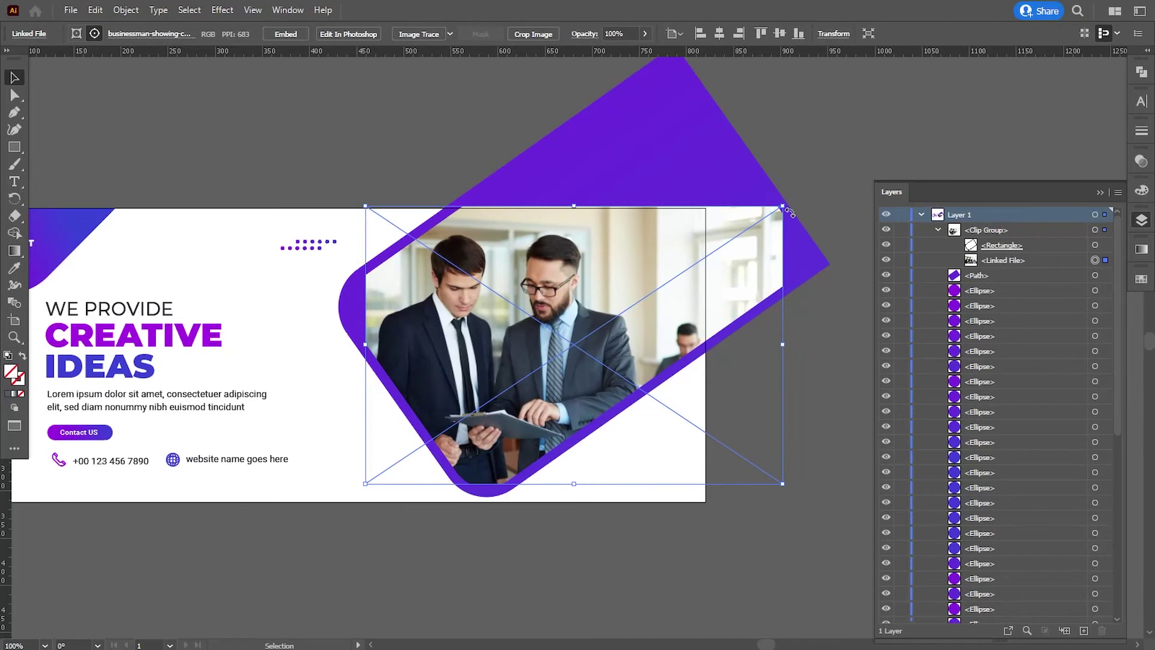
- Nudge the reduced photo to the left until it fills the frame's rounded left corner
key("Left")
key("Left")
key("Left")
key("Left")
key("Left")
key("Left")
key("Left")
key("Left")
key("Left")
key("Left")
key("Left")
key("Left")
key("Left")
key("Left")
key("Left")
key("Left")
key("Left")
key("Left")
key("Left")
key("Left")
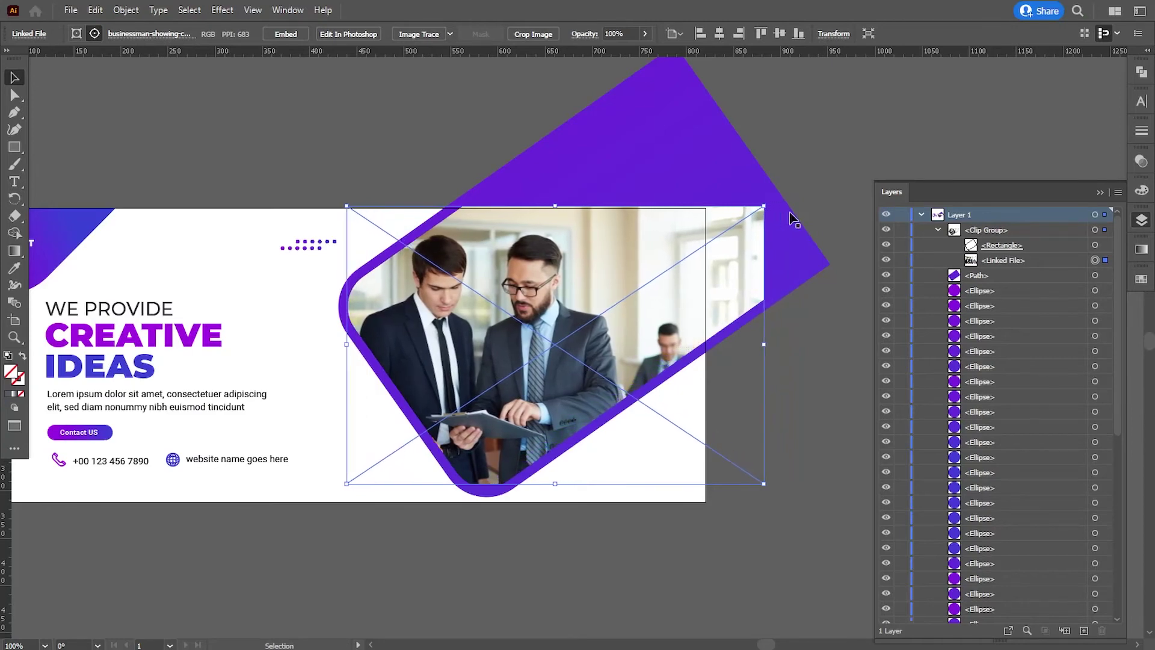
key("Left")
key("Left")
key("Down")
key("Down")
key("Down")
key("Down")
key("Down")
key("Down")
key("Up")
key("Up")
key("Up")
key("Up")
key("Up")
key("Up")
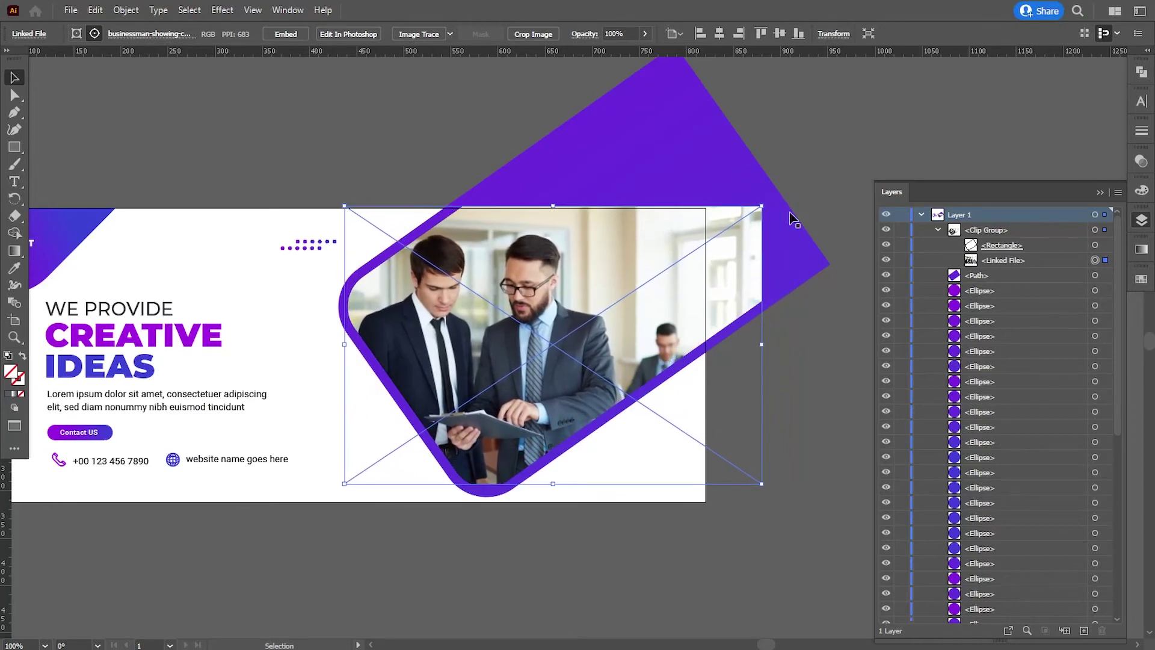
key("Right")
key("Right")
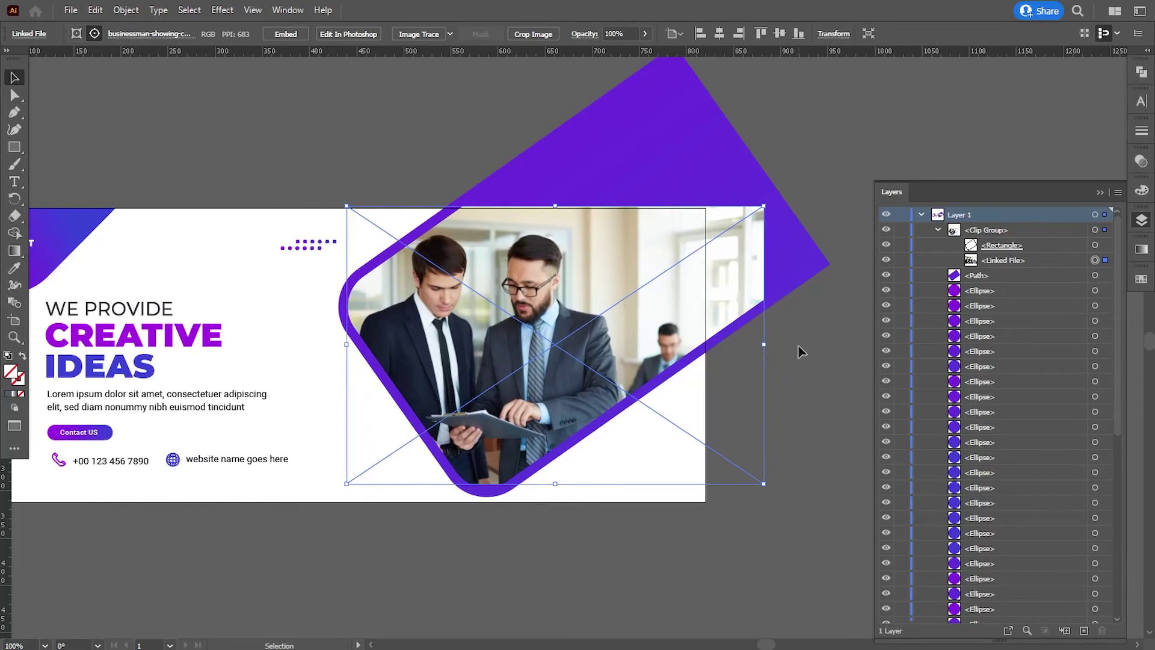
left_click(817, 398)
key("space")
left_click_drag(648, 476, 661, 470)
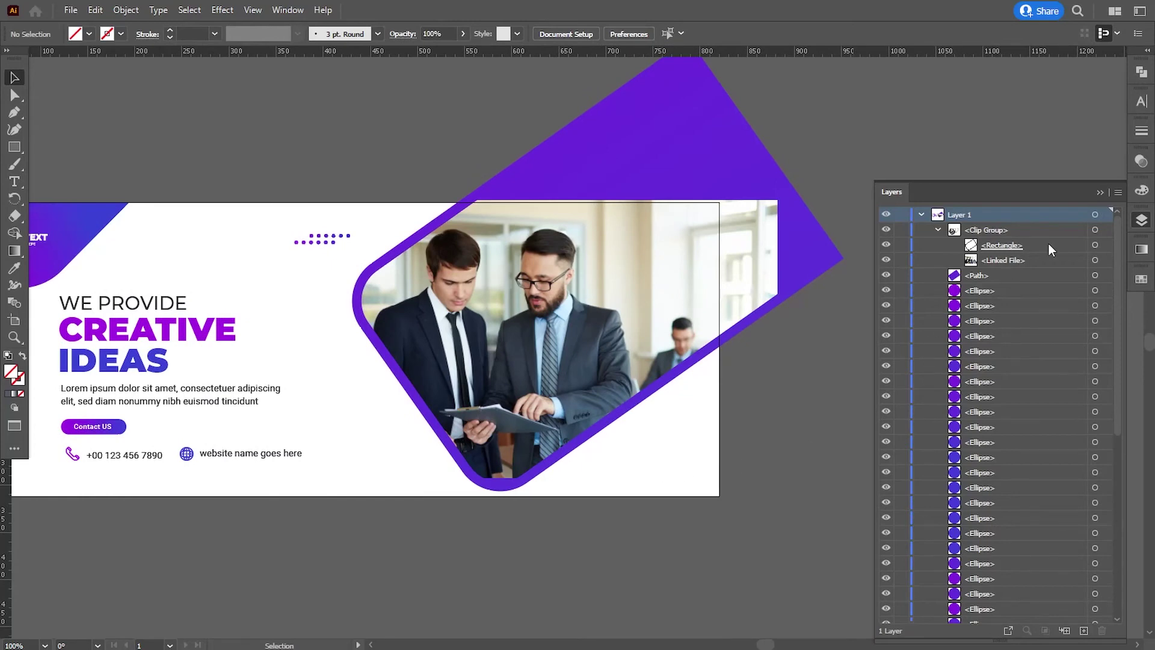
- Draw a rectangle covering the whole artboard, from its upper-left to its lower-right corner
left_click(937, 229)
key("space")
left_click_drag(416, 388, 498, 381)
left_click(13, 149)
key("ctrl+minus")
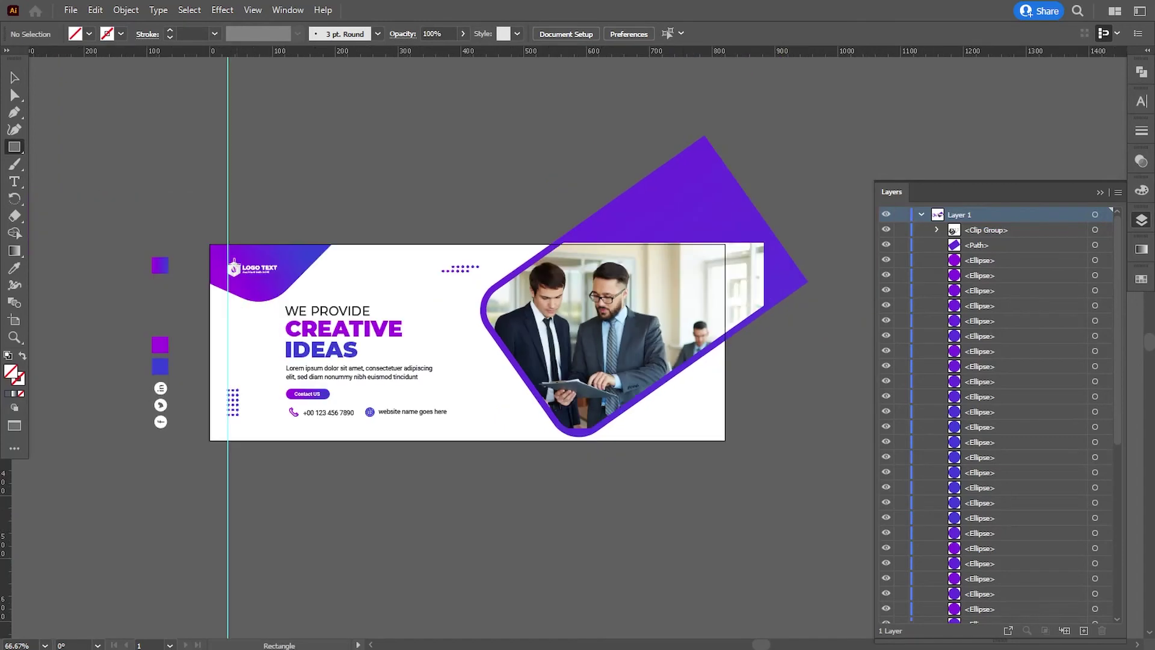
mouse_move(209, 243)
left_mouse_down()
mouse_move(292, 358)
mouse_move(725, 441)
left_mouse_up()
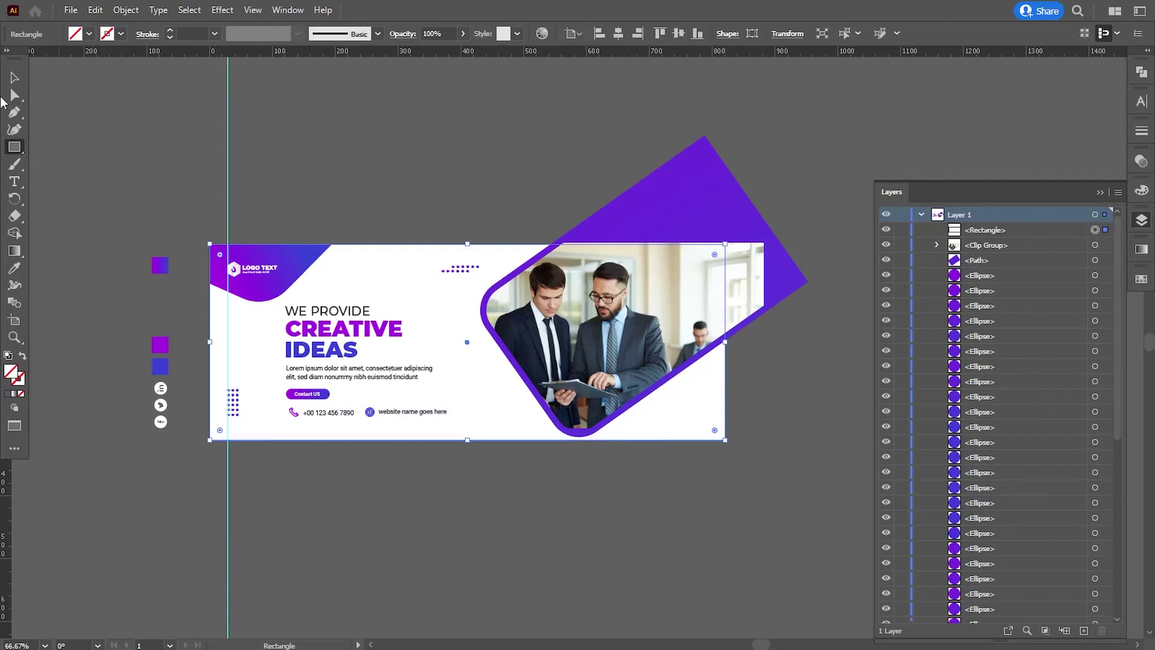
- Clip the purple border shape and the masked photo to the artboard-sized rectangle with a clipping mask
left_click(14, 79)
left_click(721, 209, "shift")
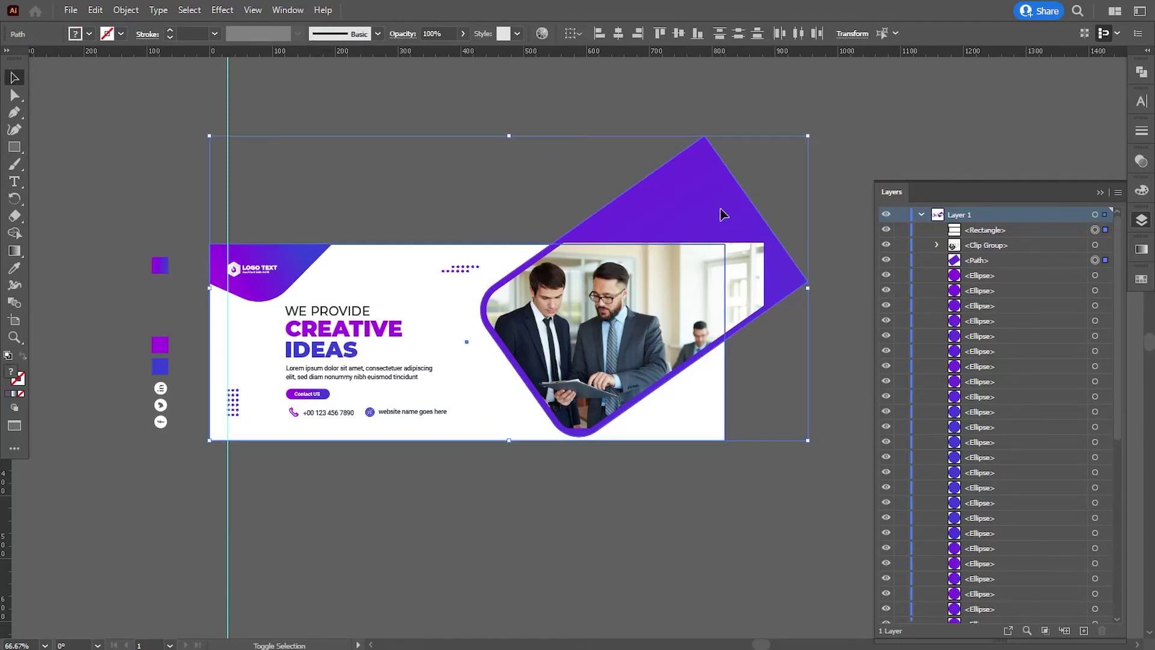
left_click(745, 253, "shift")
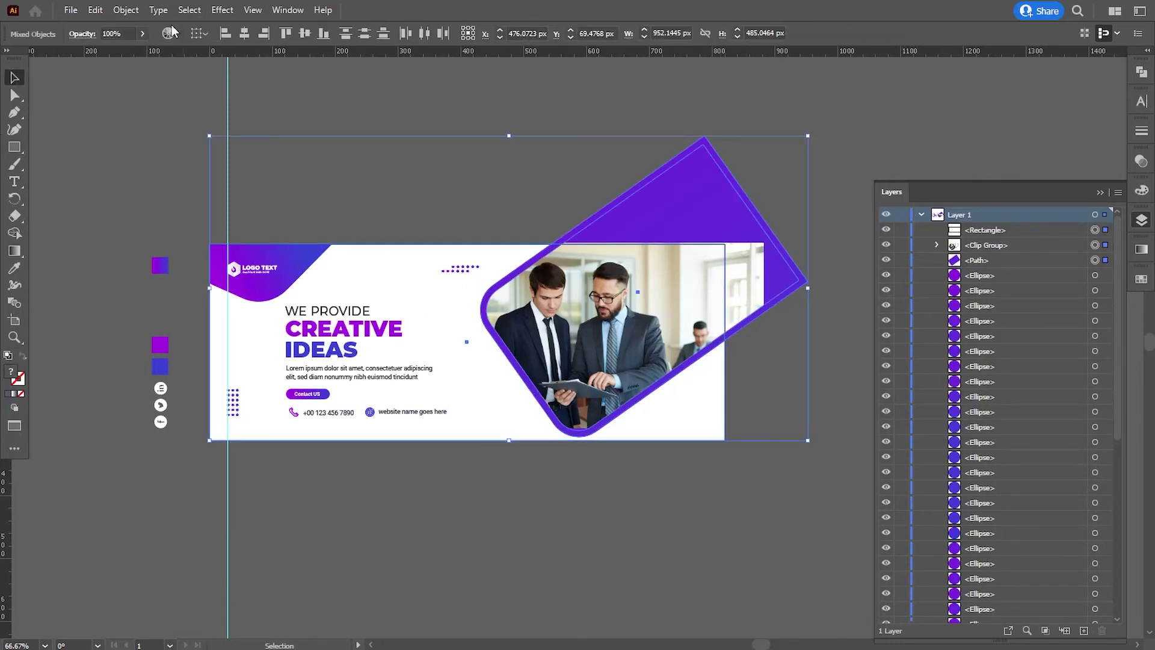
left_click(126, 10)
mouse_move(183, 514)
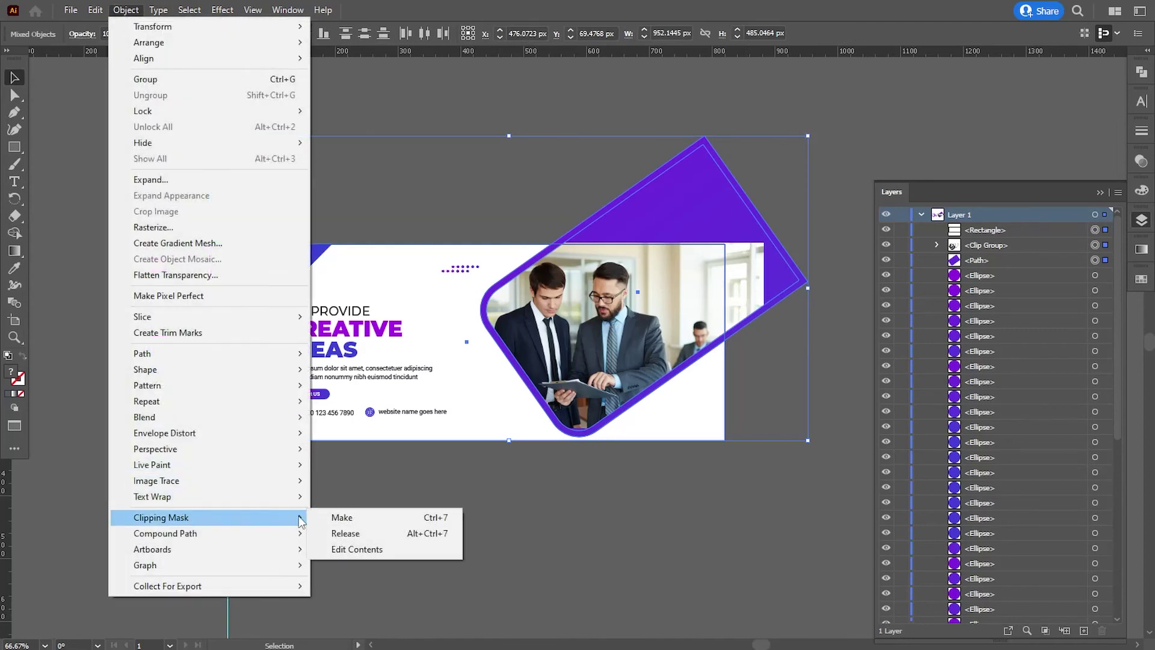
left_click(340, 516)
left_click(513, 520)
key("ctrl+plus")
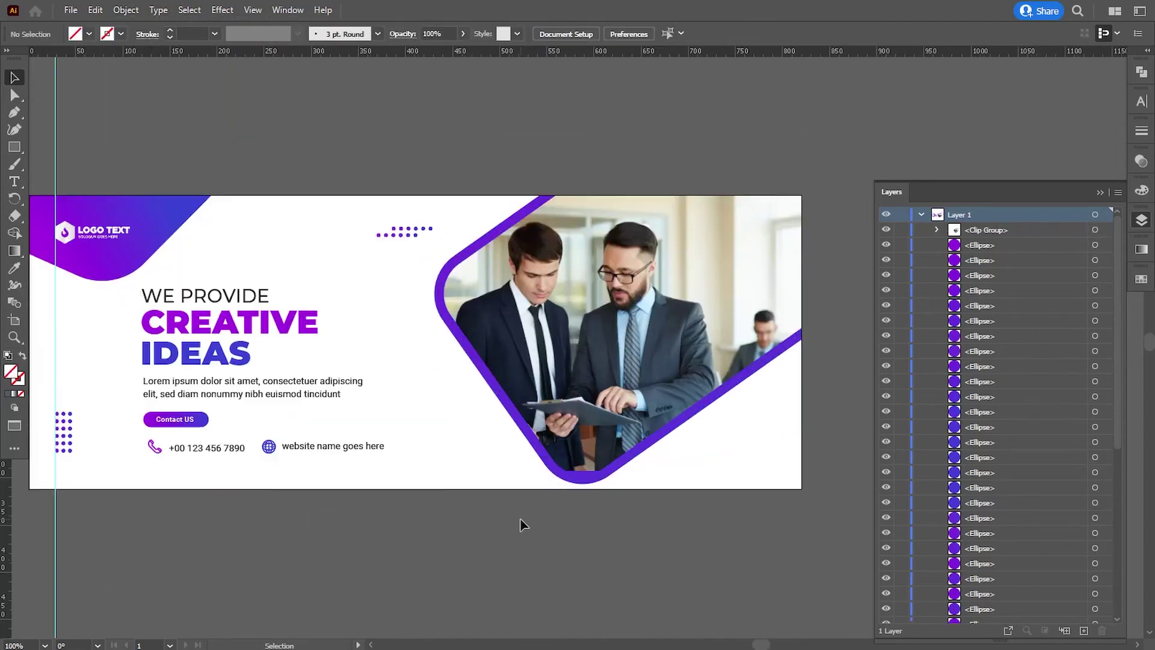
left_click_drag(376, 503, 504, 485)
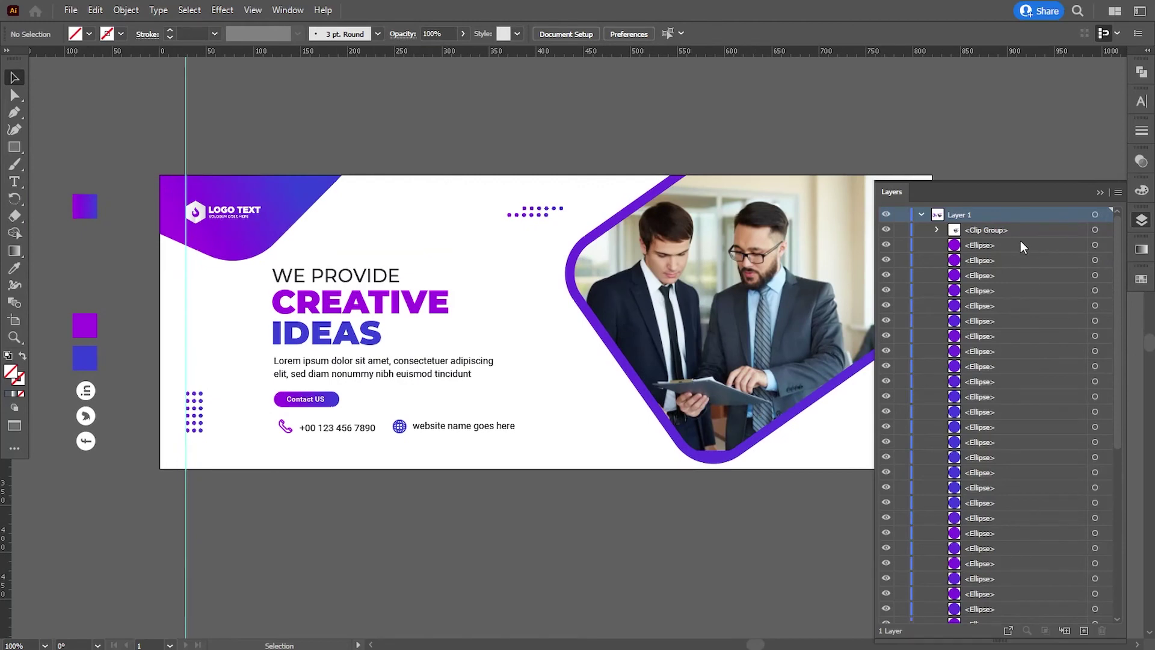
left_click(1099, 194)
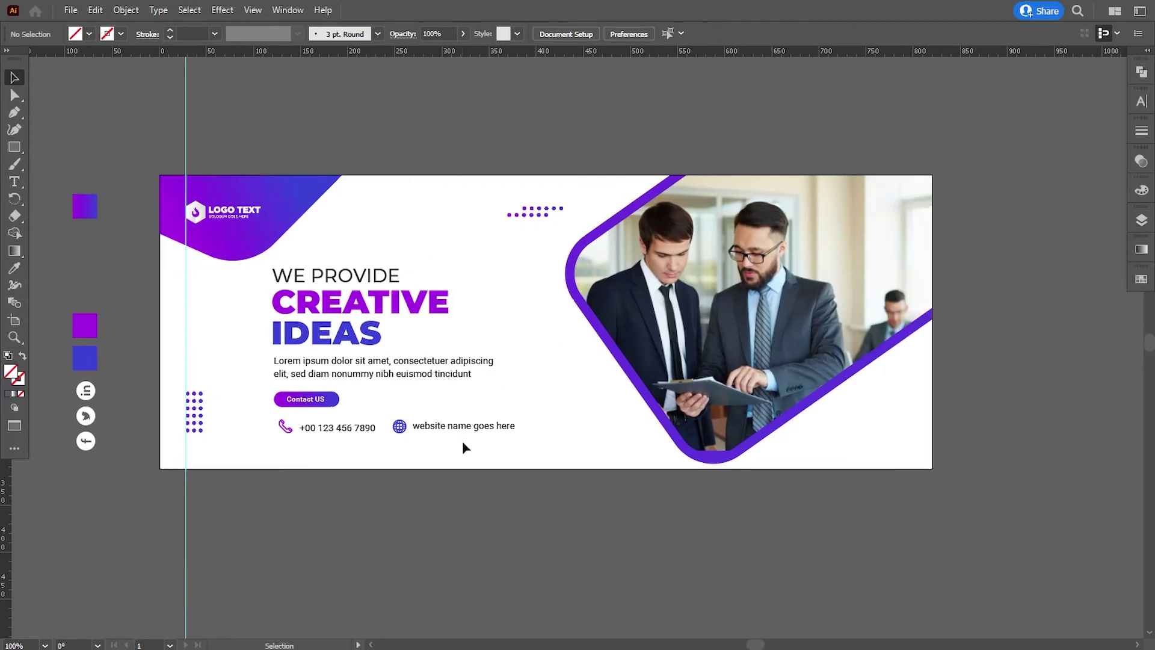
- Draw a triangle with the Pen tool, its base on the artboard's lower edge and its apex at about X 556, Y 139 px
left_click_drag(438, 443, 460, 443)
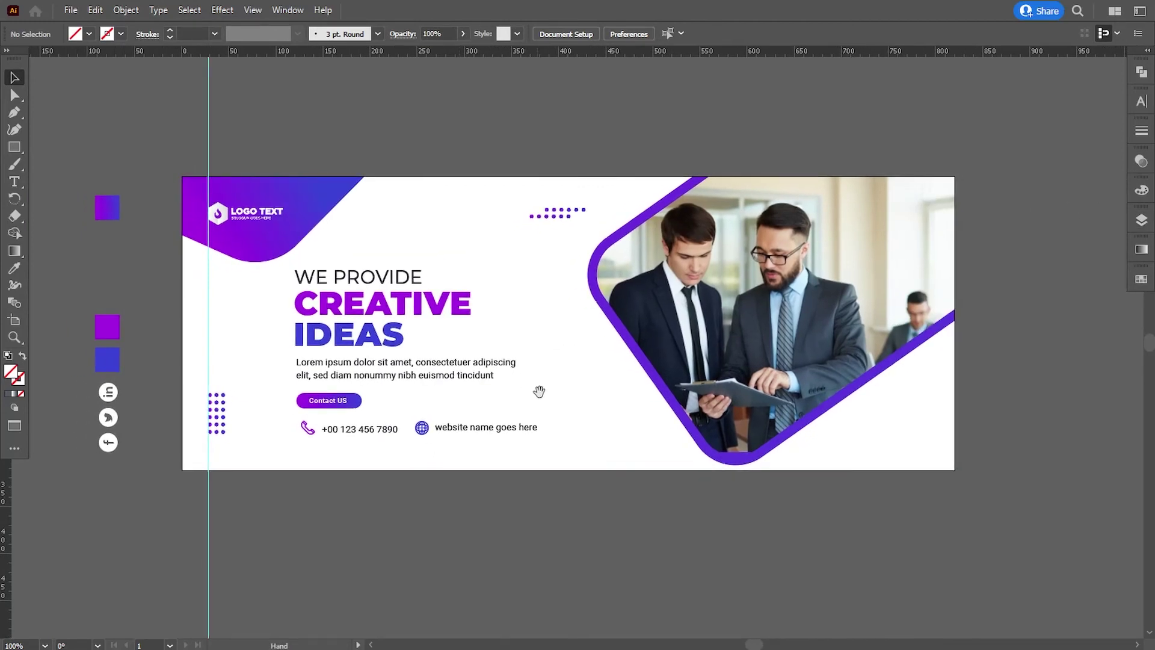
left_click(14, 115)
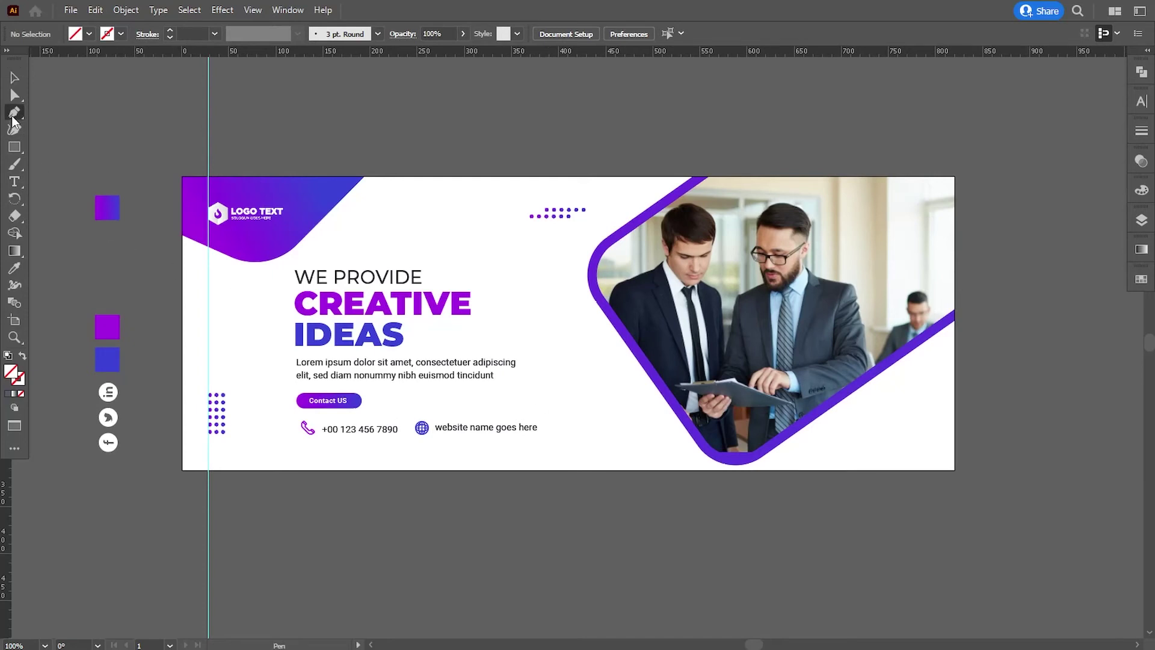
left_click_drag(626, 360, 518, 318)
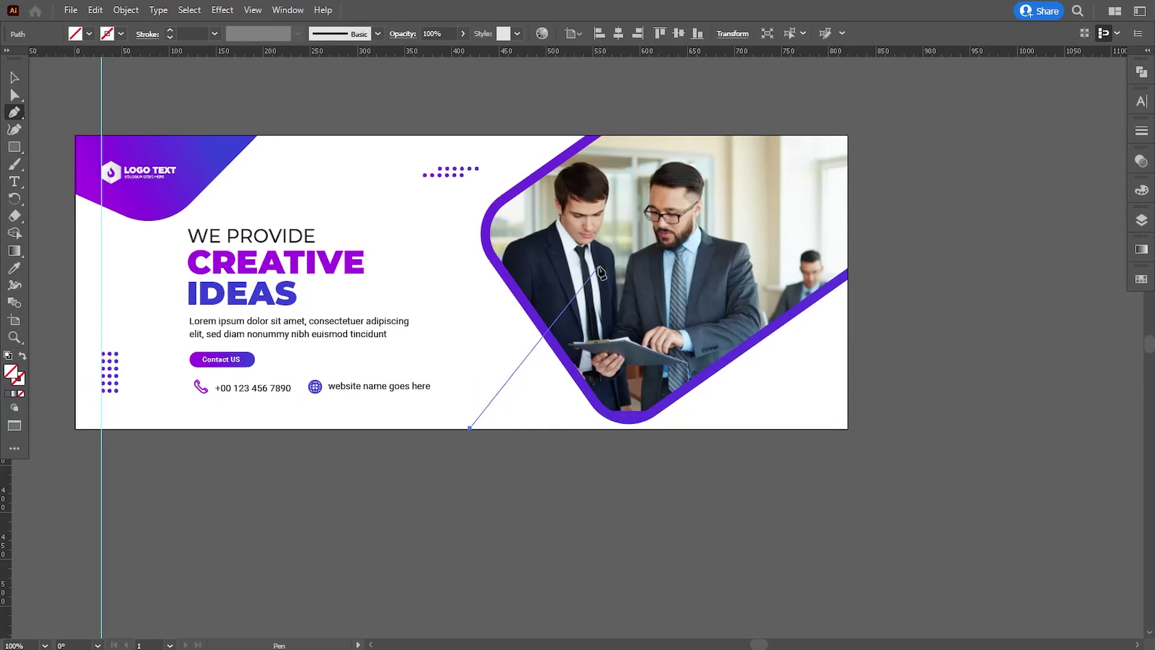
left_click(599, 267)
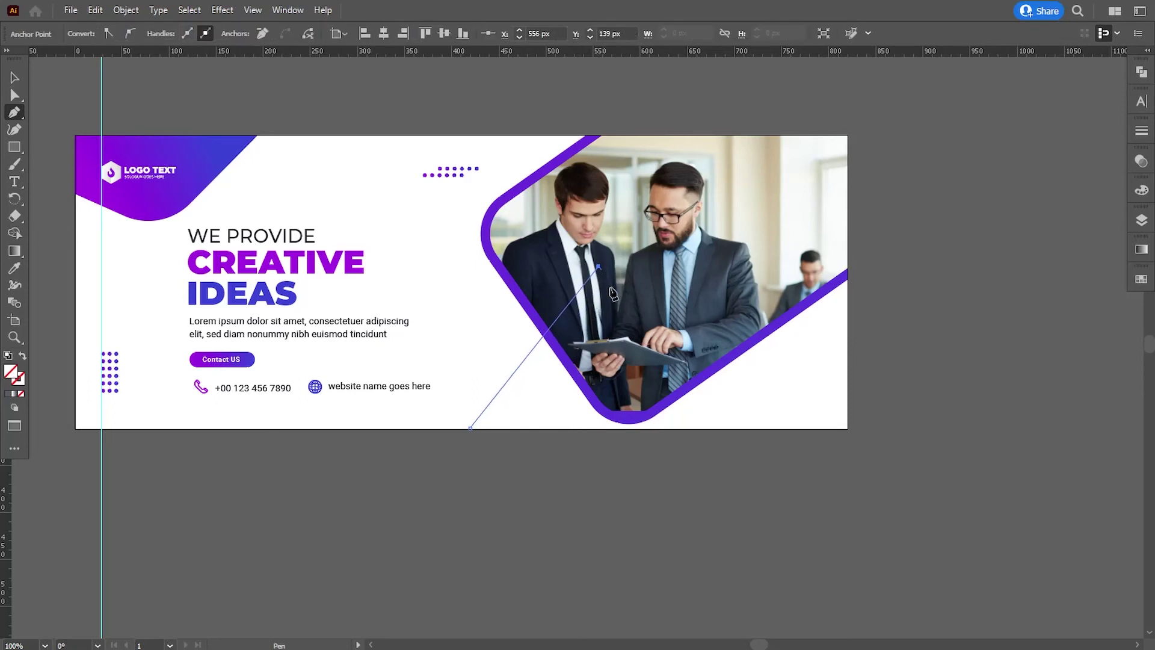
left_click(750, 430)
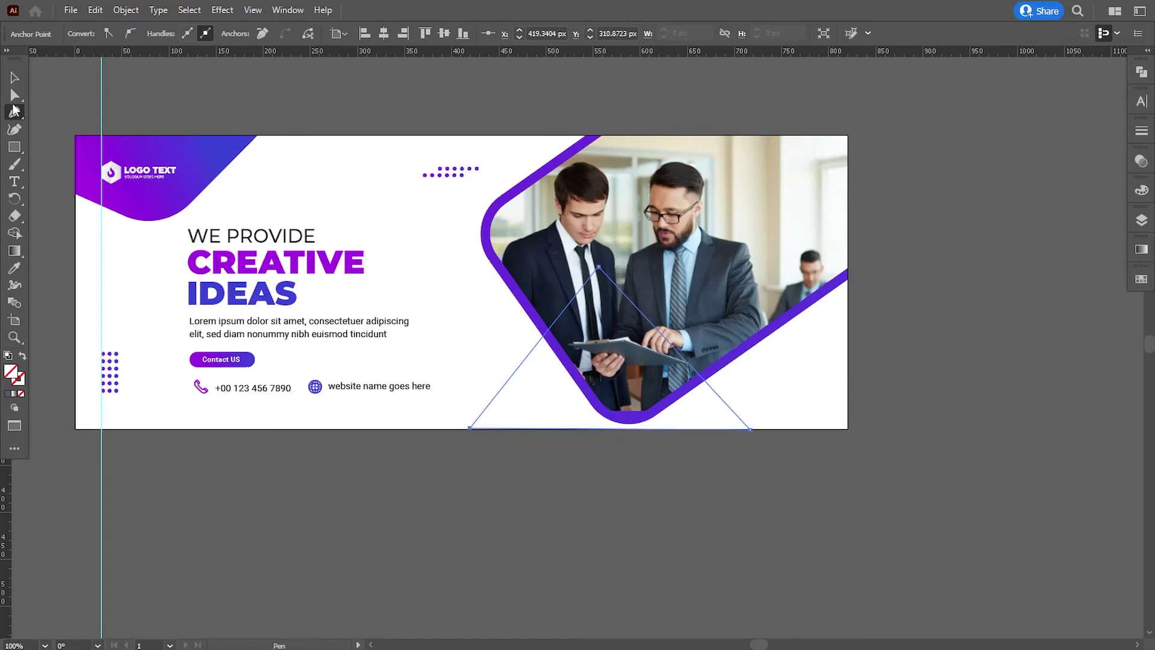
- Shift the triangle's apex slightly to the right and round it to a radius of about 43 px
left_click(14, 95)
left_click(603, 268)
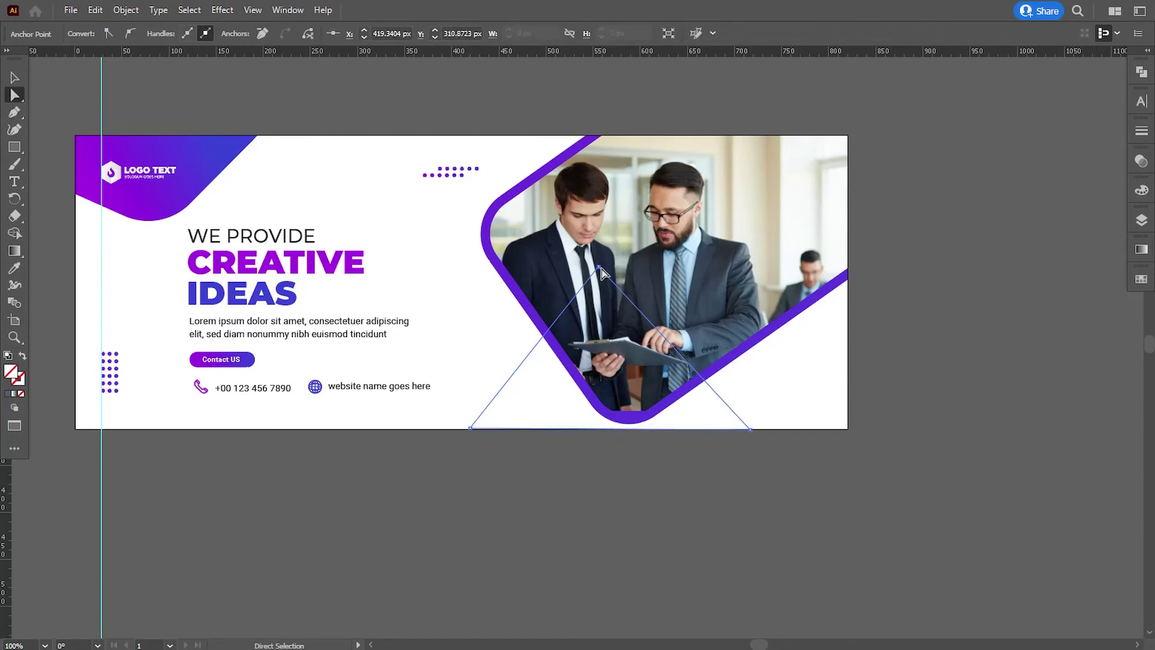
left_click_drag(598, 267, 611, 266)
left_click_drag(611, 271, 616, 329)
- Fill the triangle with the purple-to-blue gradient sampled from the logo's corner shape and angle the gradient diagonally
key("space")
left_click_drag(330, 394, 427, 400)
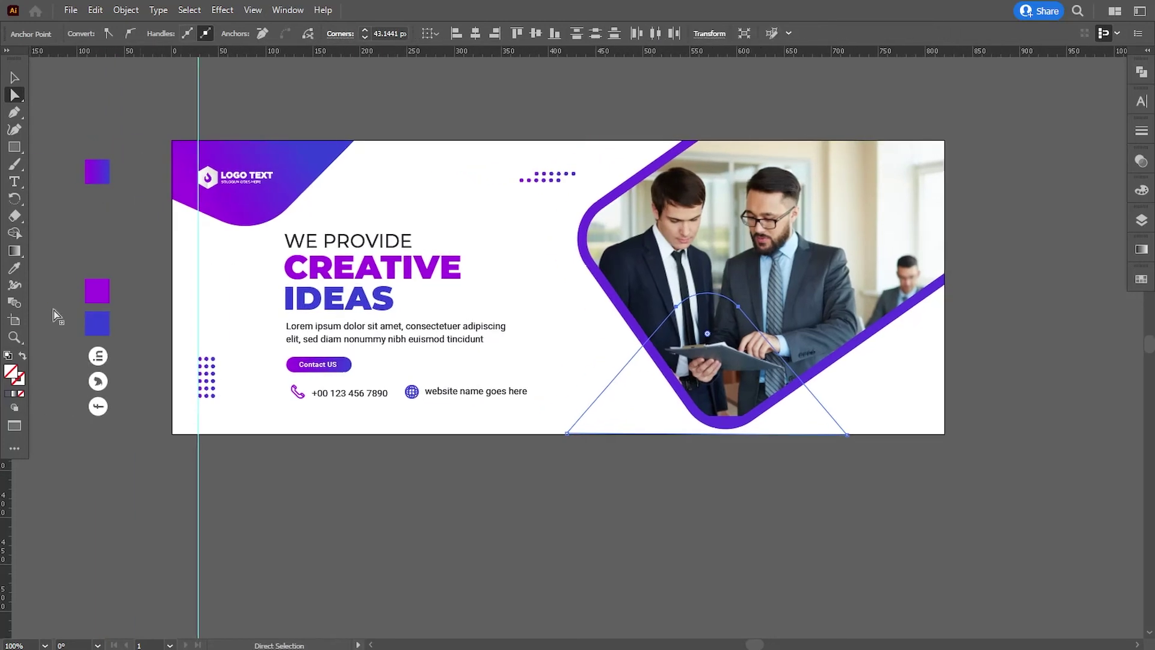
left_click(15, 270)
left_click(287, 172)
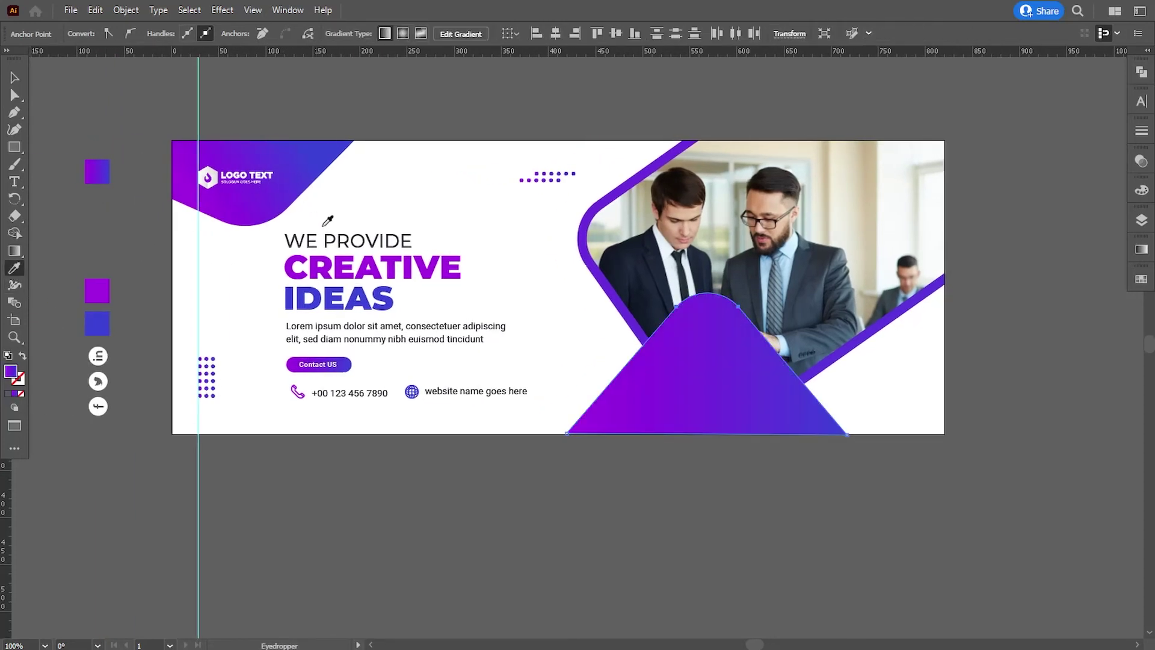
key("g")
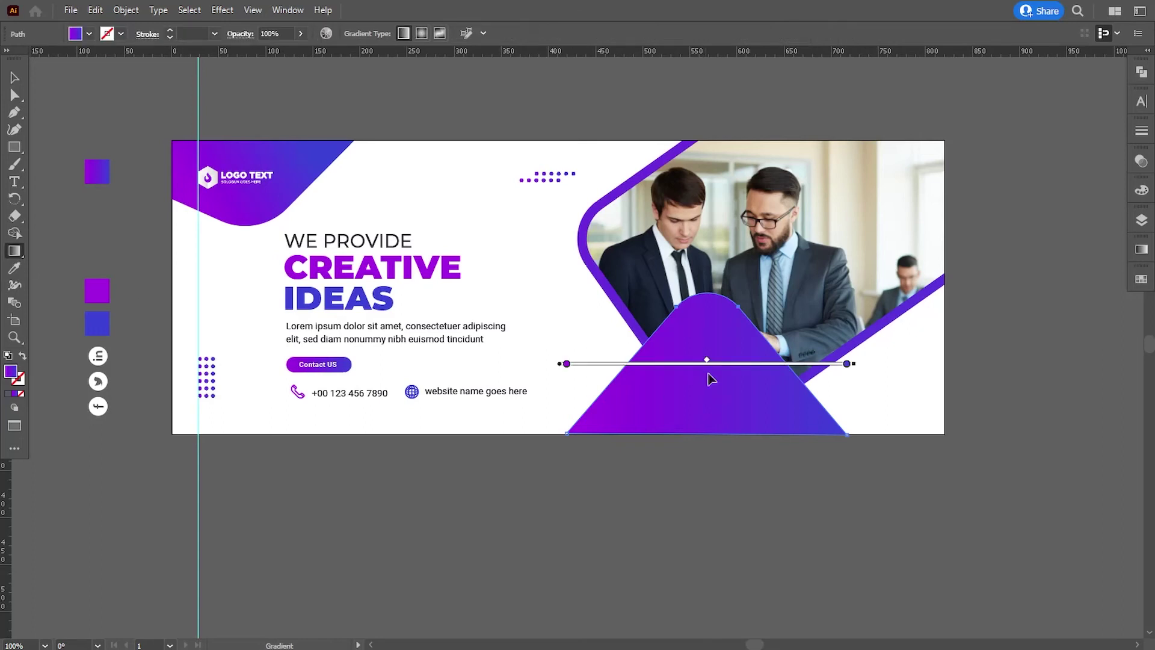
mouse_move(780, 343)
left_mouse_down()
mouse_move(619, 392)
mouse_move(587, 420)
mouse_move(810, 352)
left_mouse_up()
left_click(15, 77)
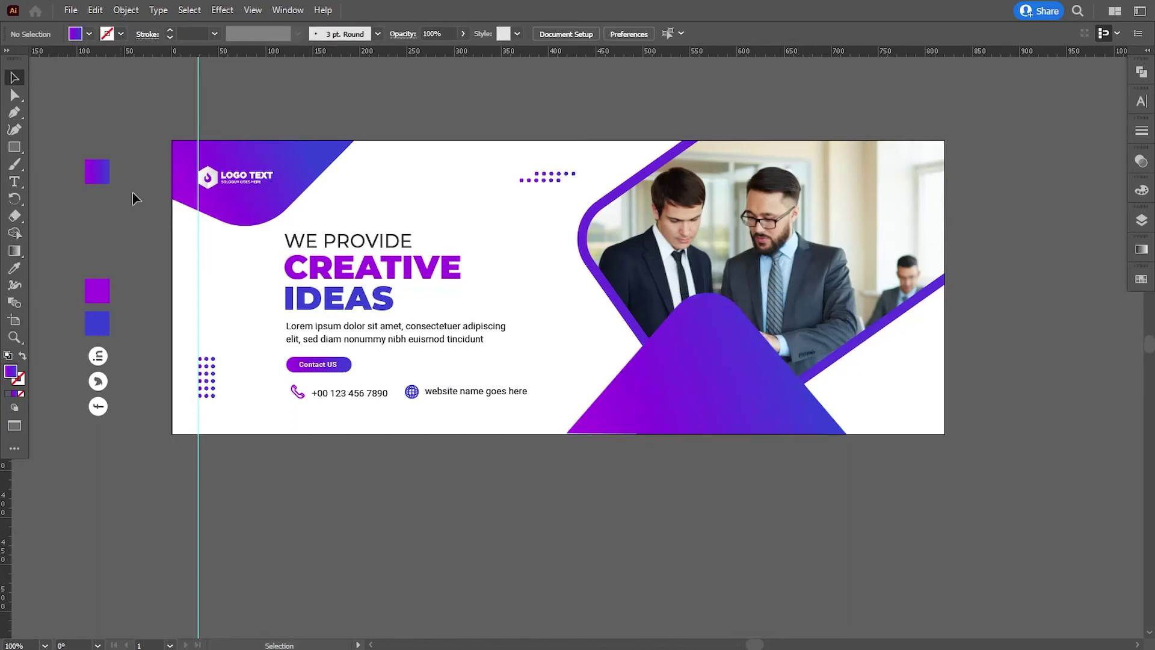
- Set the gradient triangle's opacity to 90%
left_click(714, 408)
left_click(845, 495)
left_click(767, 389)
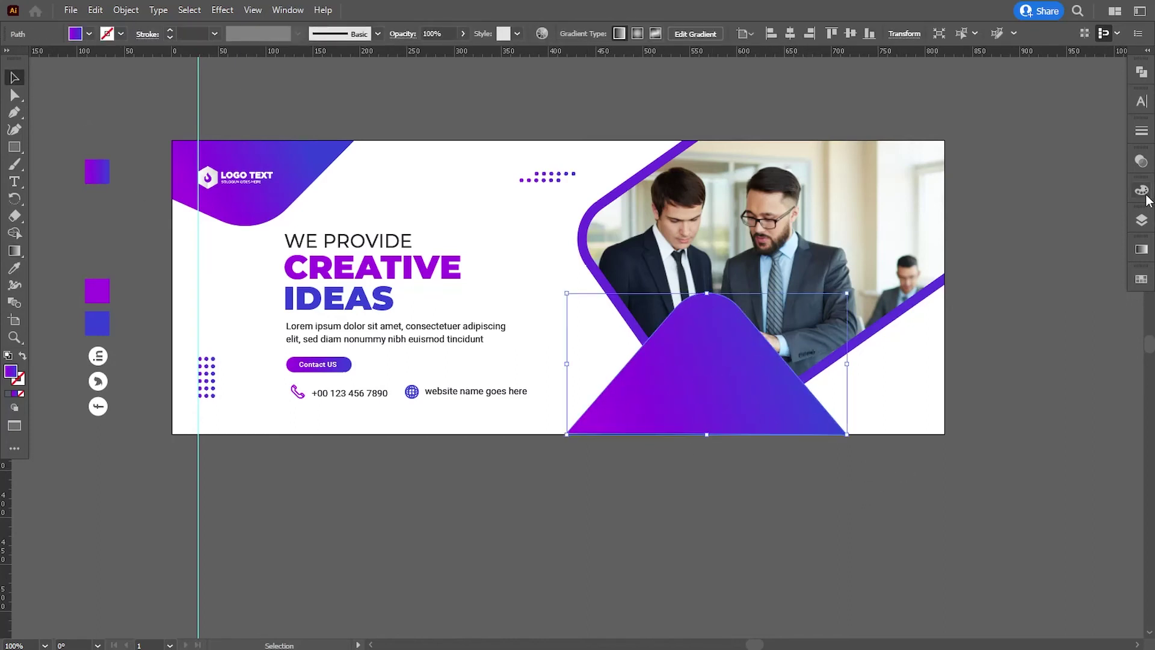
left_click(1140, 161)
left_click_drag(1089, 176, 1047, 184)
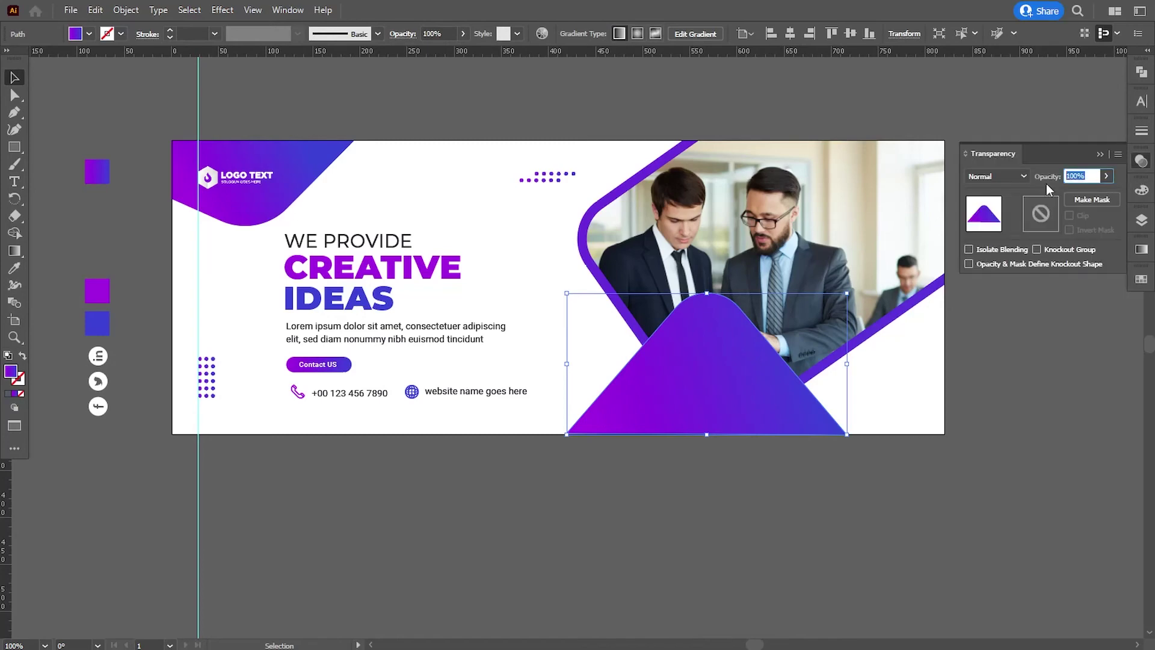
type("90")
key("Return")
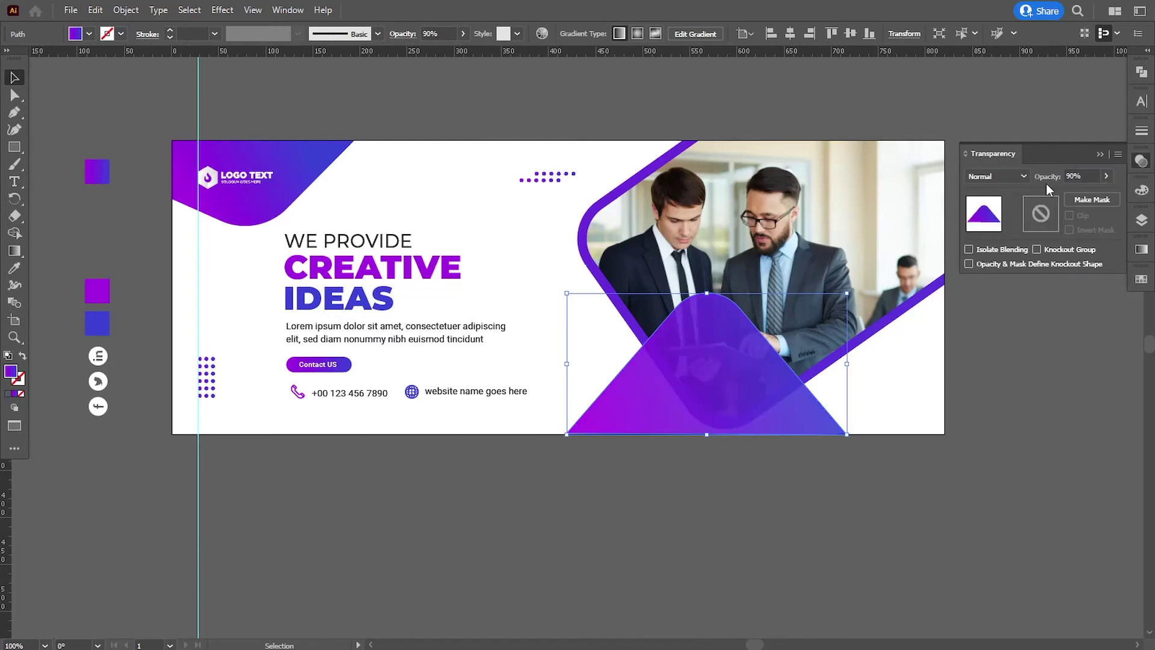
- Move the triangle's lower-left anchor point further left so it sits on the artboard's lower edge
left_click(819, 459)
key("a")
key("ctrl+equal")
key("ctrl+equal")
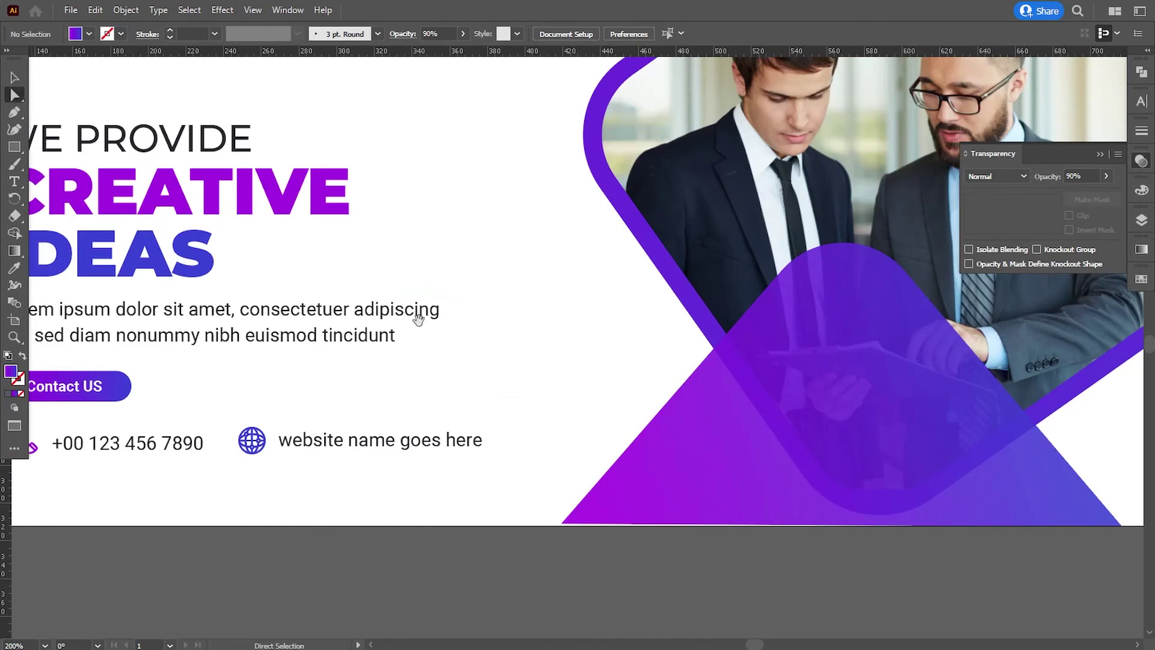
left_click_drag(652, 489, 464, 407)
left_click(374, 442)
left_click_drag(373, 442, 349, 445)
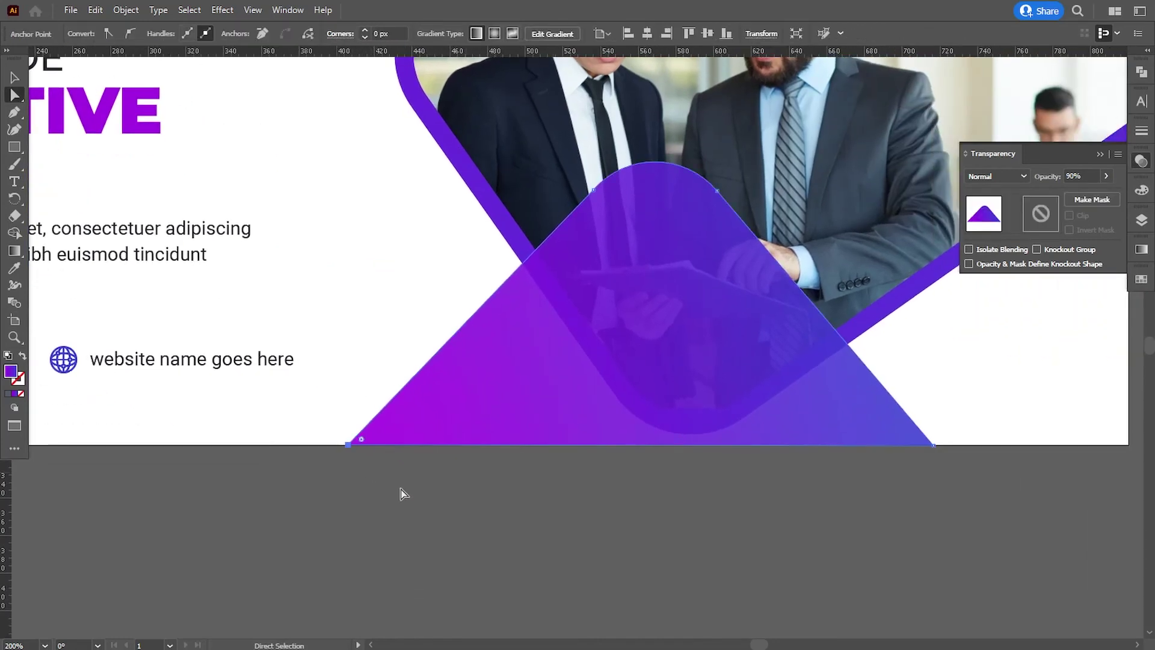
- Move the triangle's lower-right anchor point further right along the artboard's lower edge to widen the shape
left_click(433, 507)
left_click_drag(722, 548, 619, 544)
left_click(804, 429)
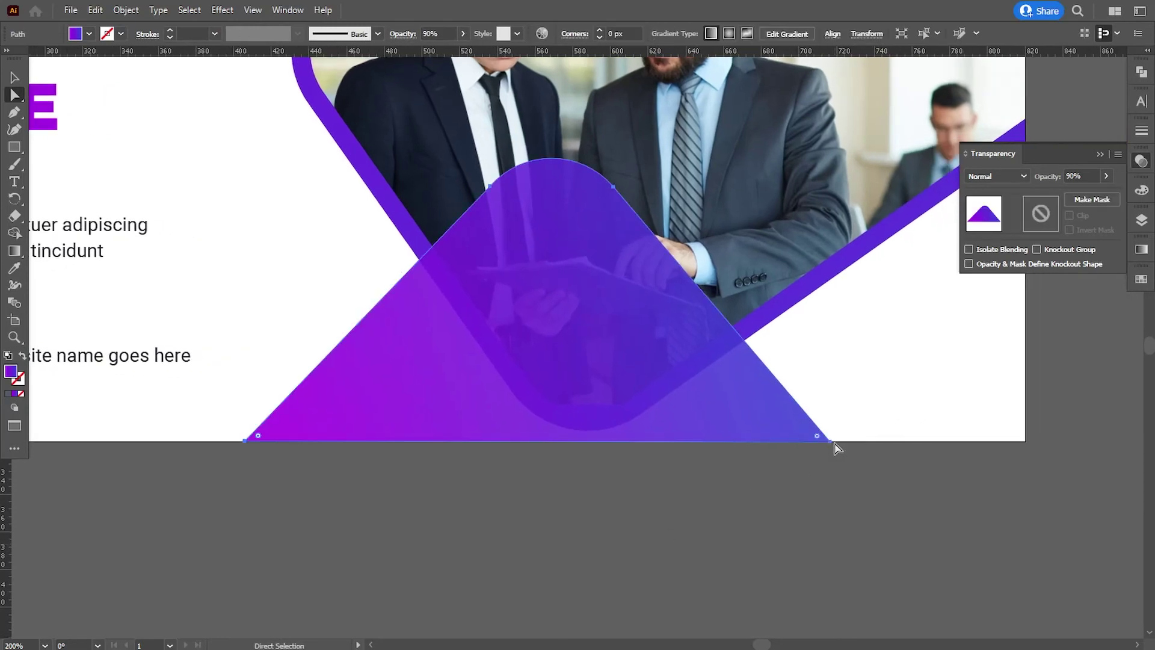
left_click_drag(832, 446, 859, 441)
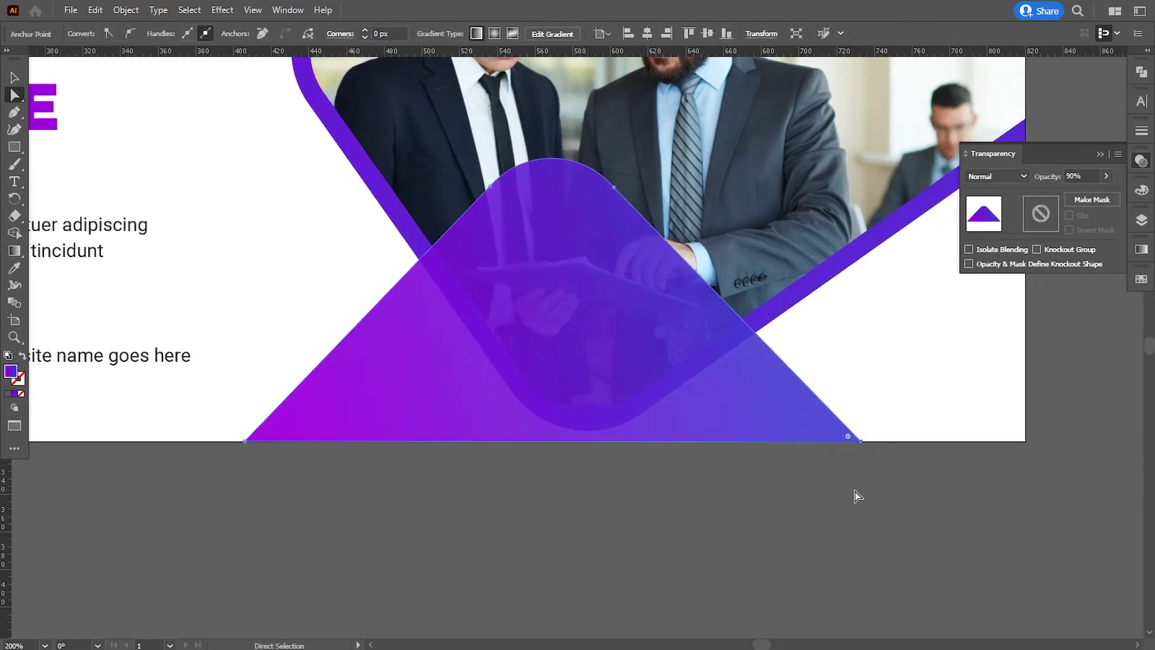
left_click(855, 492)
key("ctrl+minus")
key("ctrl+minus")
key("ctrl+minus")
key("ctrl+plus")
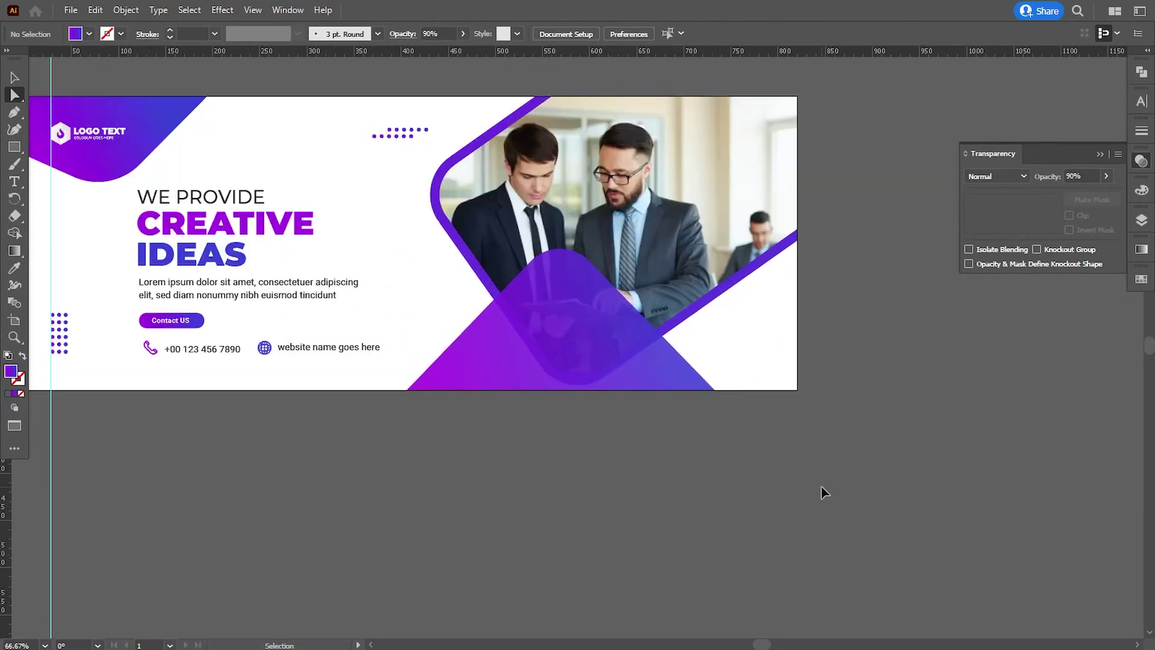
key("ctrl+minus")
key("ctrl+plus")
- Place the white social icon group as a horizontal row over the triangle's lower part and bring it to the front
left_click_drag(630, 289, 723, 386)
left_click(20, 83)
left_click_drag(138, 182, 163, 182)
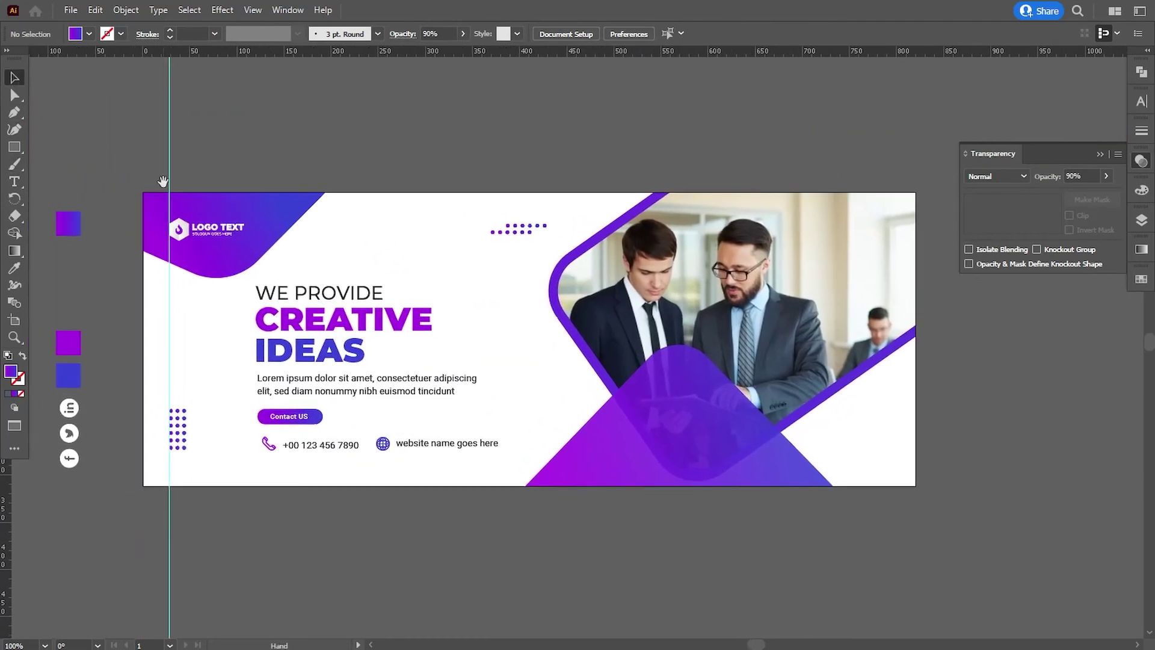
left_click(67, 413)
left_click_drag(86, 397, 698, 466)
left_click(109, 483)
right_click(700, 468)
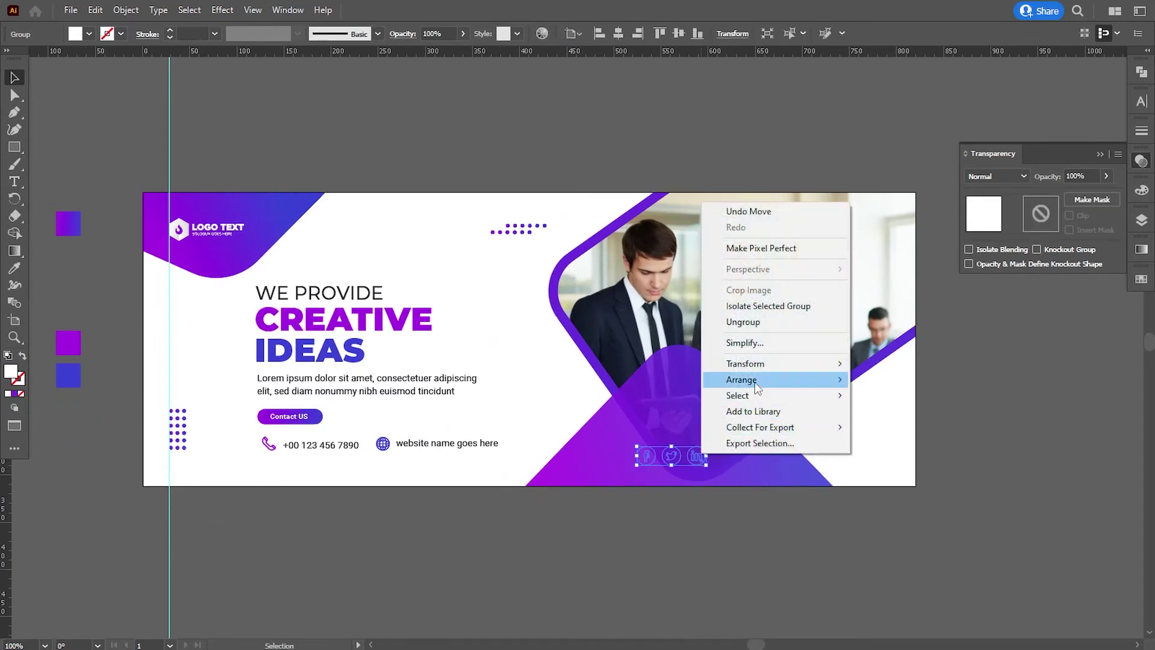
mouse_move(837, 380)
left_click(872, 380)
- Nudge the social icon row left into the purple lower-left part of the triangle
key("Left")
key("Left")
key("Left")
key("Left")
key("Left")
key("Left")
key("Left")
key("Left")
key("Left")
key("Left")
key("Left")
key("Left")
key("Left")
key("Left")
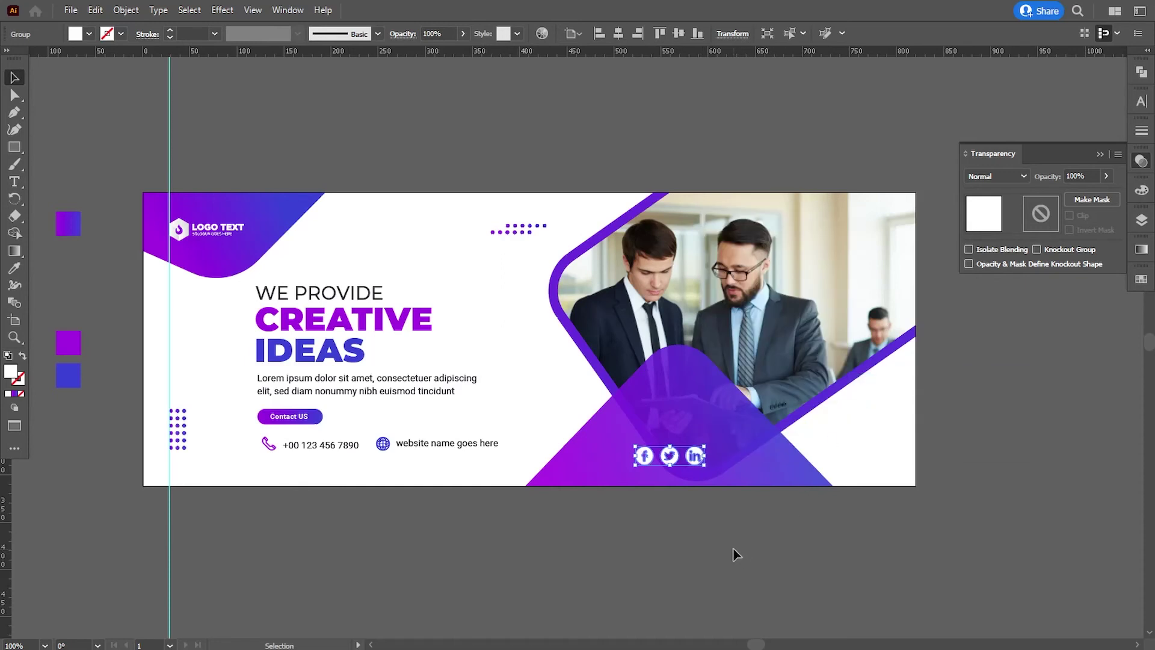
key("Left")
key("Left")
key("Left")
key("Left")
key("Left")
key("Left")
key("Left")
key("Left")
key("Left")
key("Left")
key("Left")
key("Left")
key("Left")
key("Left")
key("Left")
key("Left")
key("Left")
key("Left")
key("Left")
key("Left")
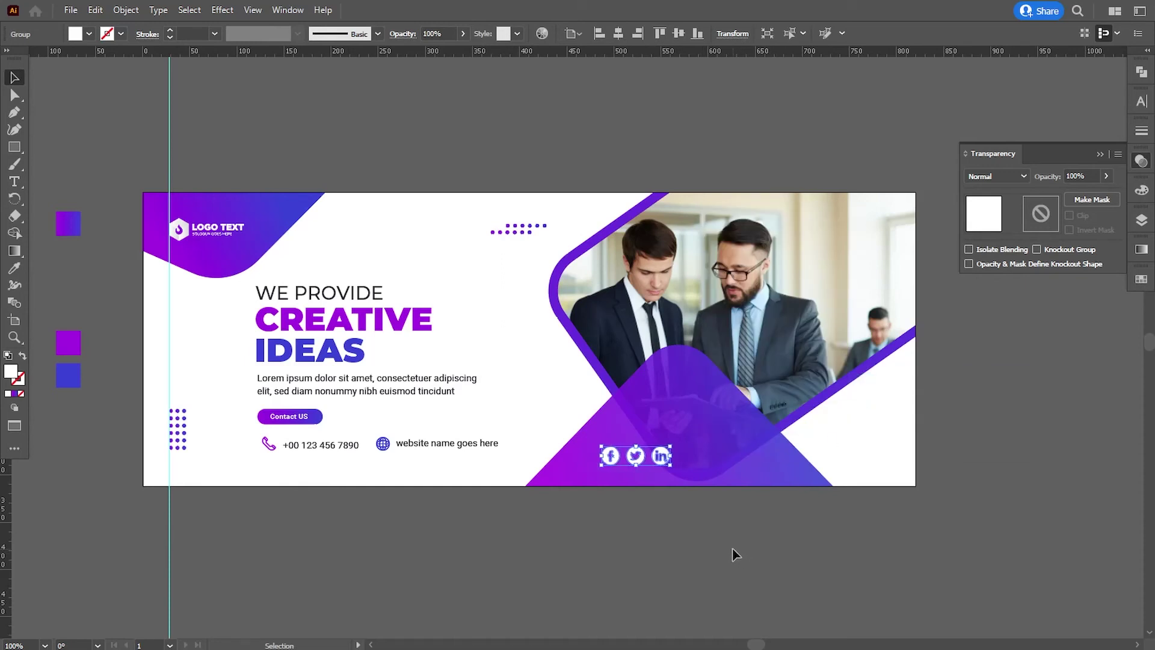
key("Left")
key("Left")
key("Left")
key("Left")
key("Left")
key("Left")
key("Left")
key("Left")
key("Left")
key("Left")
key("Left")
key("Left")
key("Left")
key("Left")
key("Left")
key("Left")
key("Left")
key("Left")
key("Left")
key("Left")
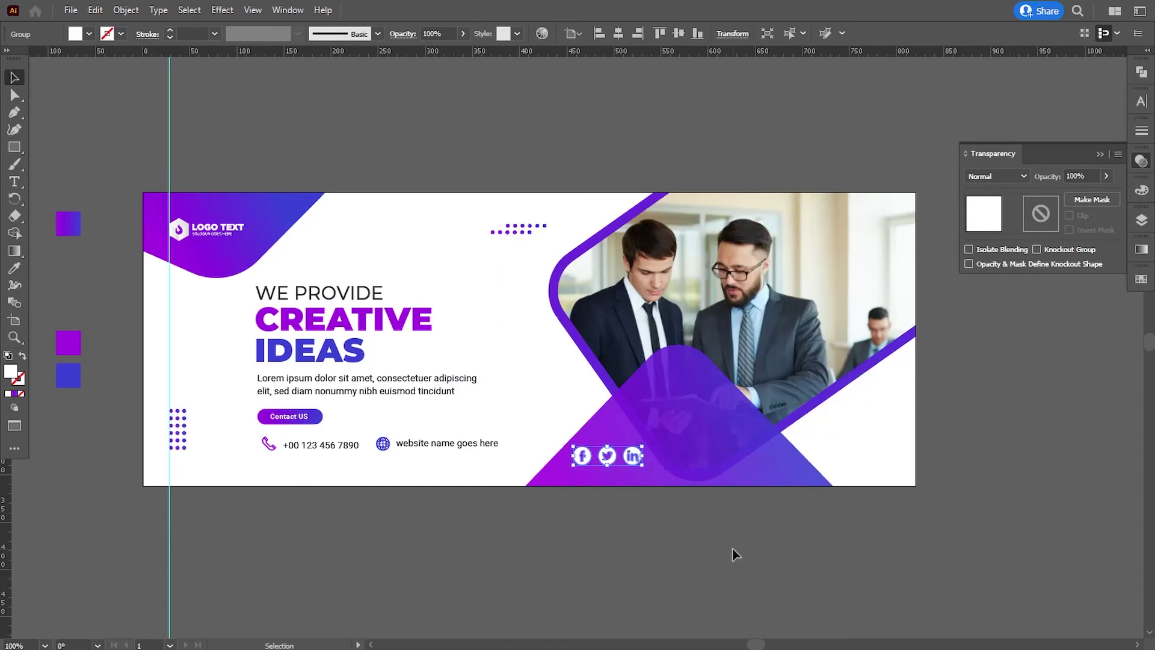
key("Right")
key("Right")
- Shift the triangle and the social icons together to the left, leaving a gap beside the website text
left_click(761, 475, "shift")
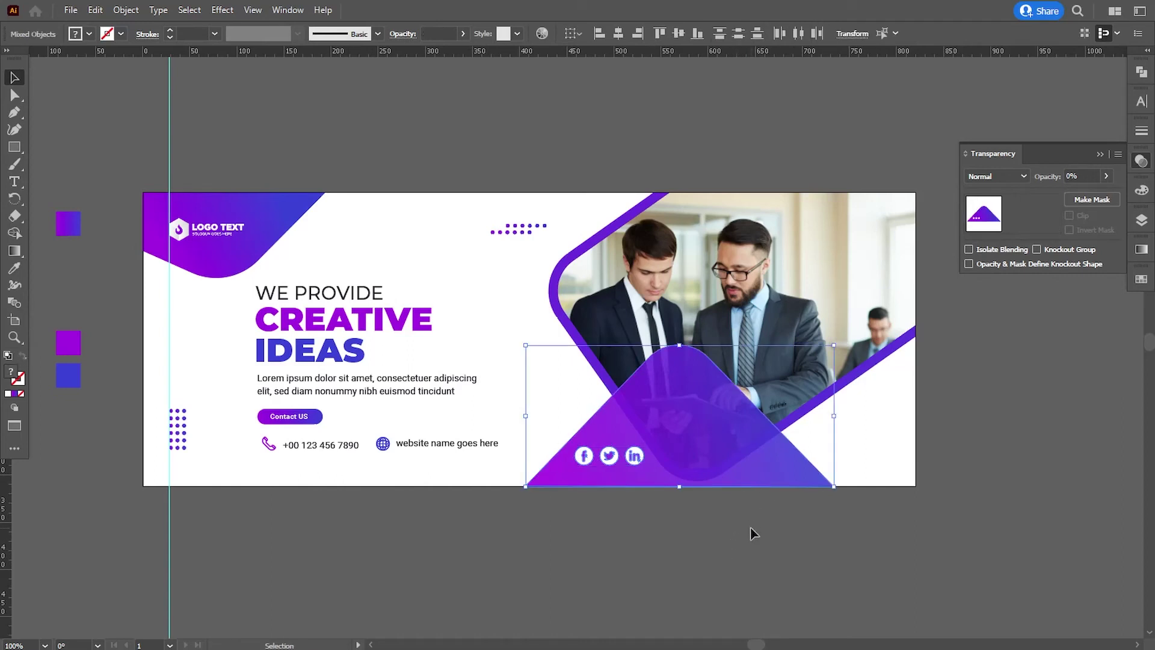
key("Left")
key("Left")
key("Left")
key("Left")
key("Left")
key("Left")
key("Left")
key("Left")
key("Left")
key("Left")
key("Left")
key("Left")
key("Left")
key("Left")
key("Left")
key("Left")
key("Left")
key("Left")
key("Left")
key("Left")
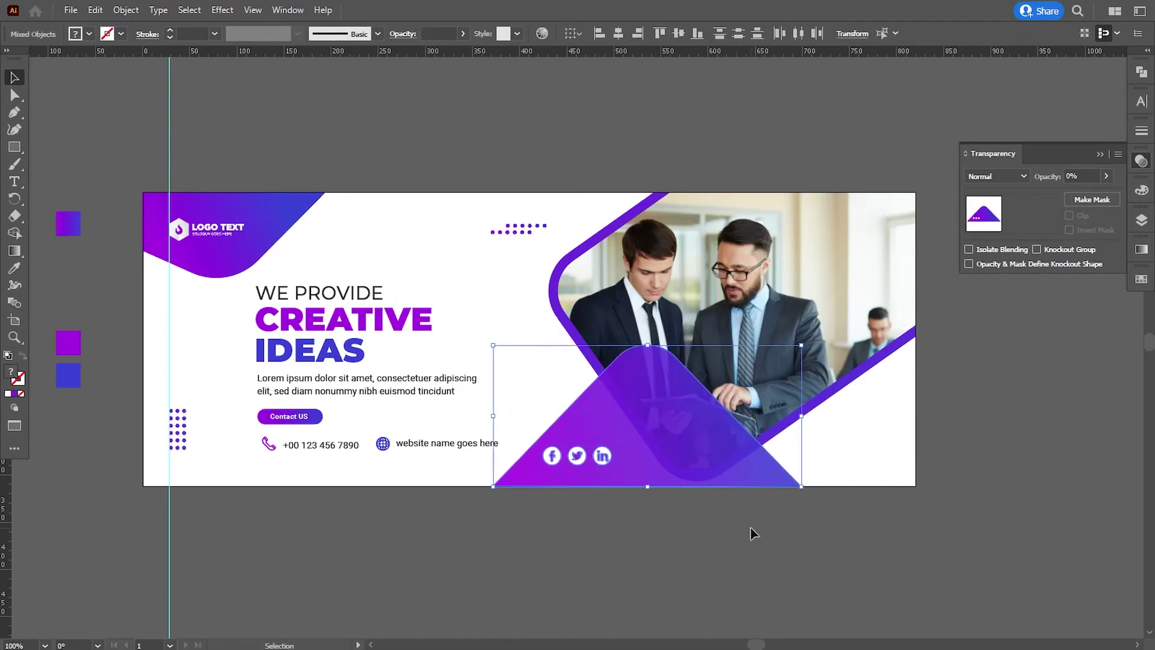
key("Left")
key("Left")
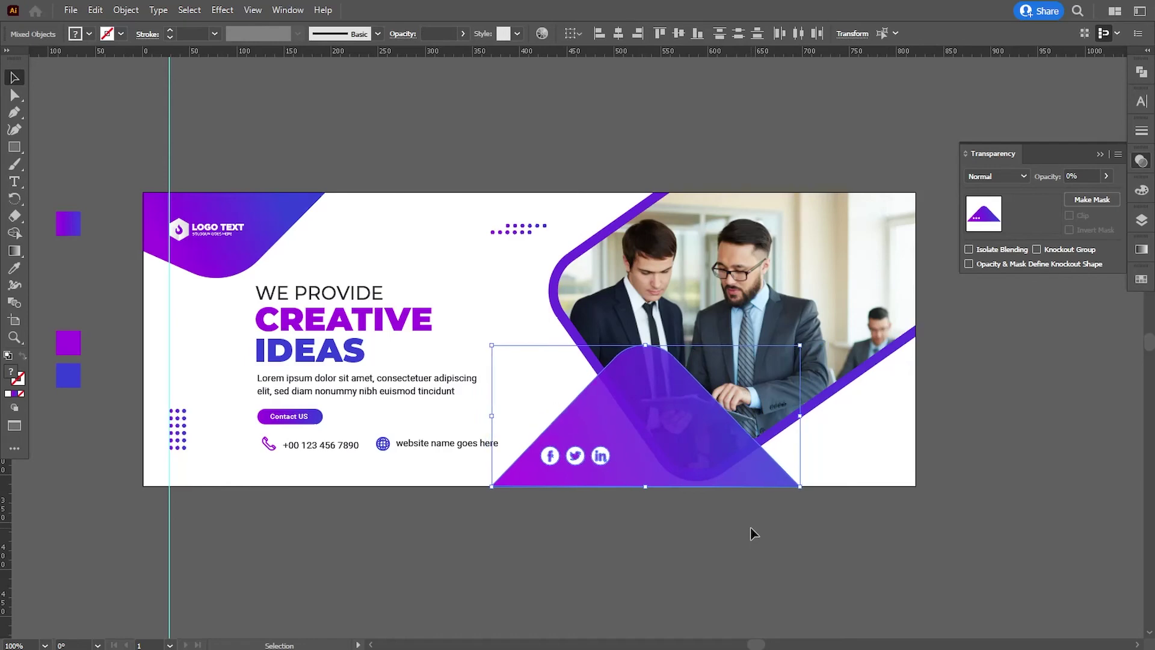
key("Right")
key("Right")
key("Right")
key("Right")
key("Right")
key("Right")
key("Right")
key("Right")
key("Right")
key("Right")
key("Right")
key("Right")
key("Right")
key("Right")
key("Right")
key("Right")
key("Right")
key("Right")
key("Right")
key("Right")
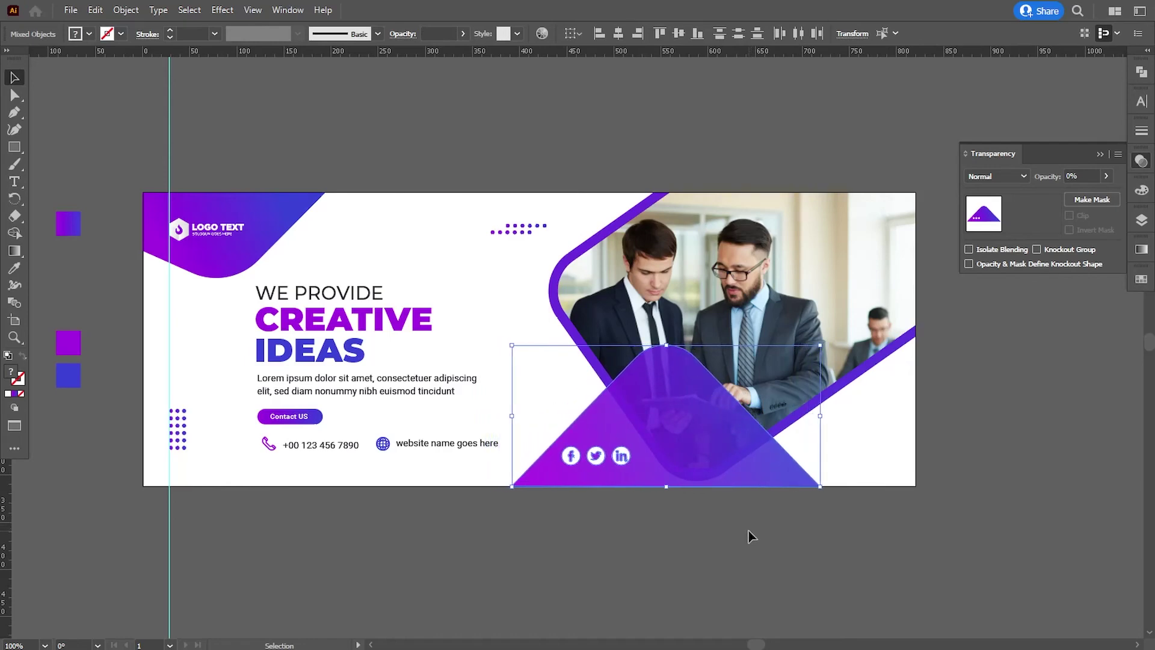
left_click(751, 536)
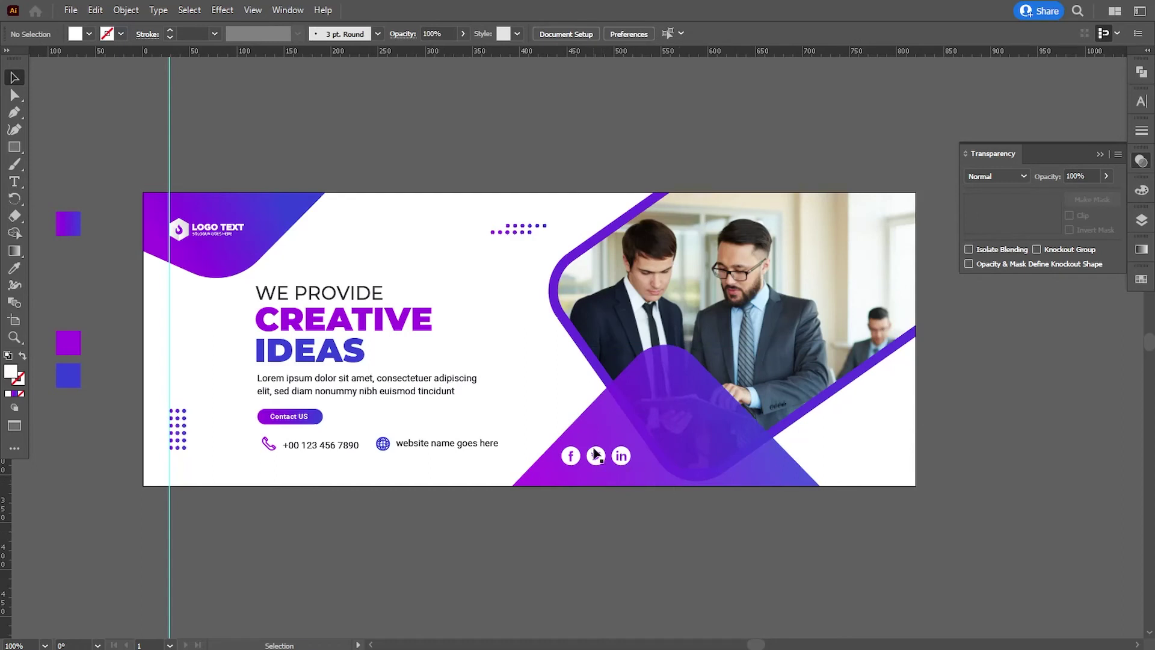
- Nudge the social icon row slightly right and up within the triangle, level with the contact details line
left_click(617, 458)
key("Right")
key("Right")
key("Right")
key("Right")
key("Right")
key("Right")
key("Right")
key("Right")
key("Up")
key("Up")
key("Up")
key("Up")
key("Up")
key("Up")
key("Up")
key("Up")
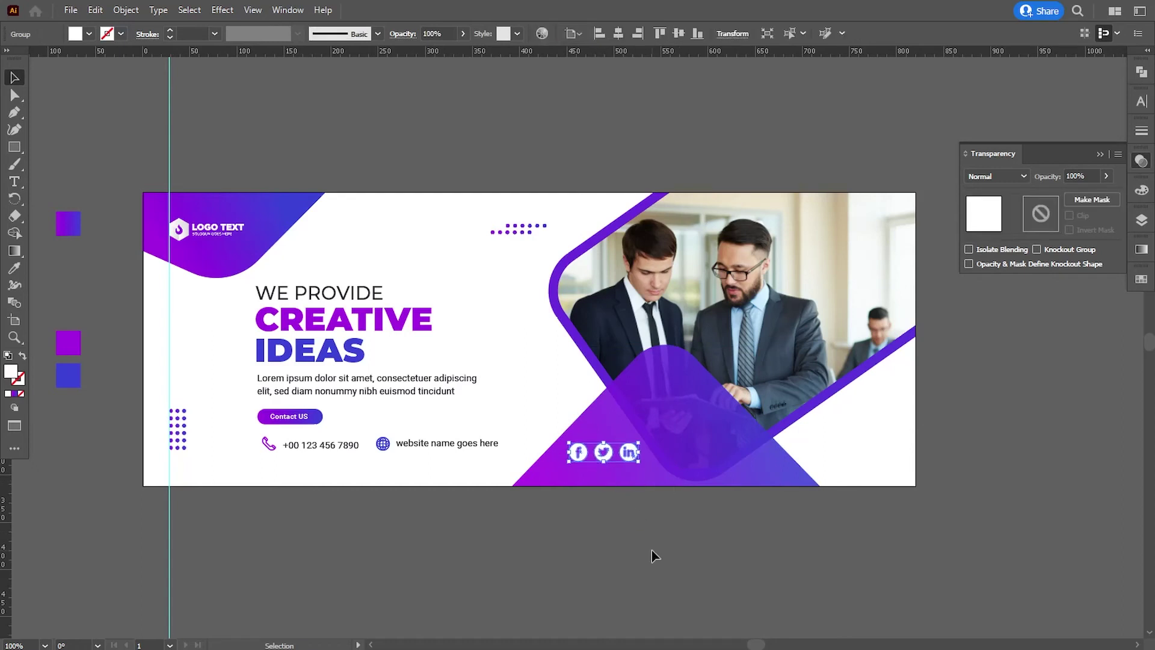
key("Up")
key("Up")
key("Up")
key("Up")
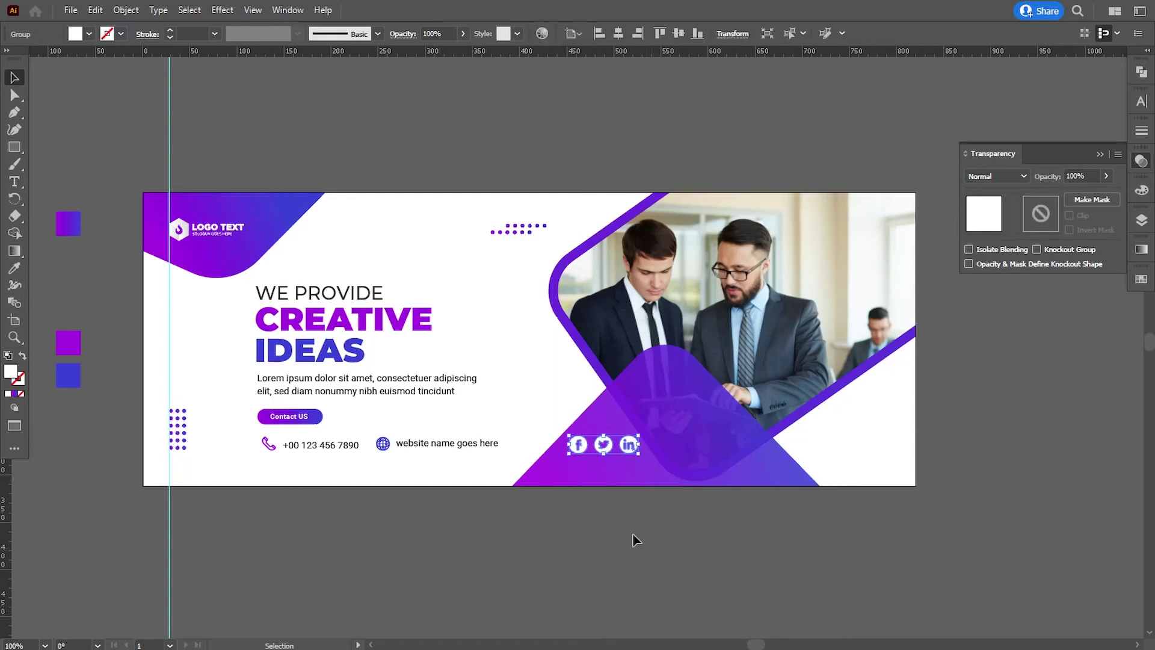
- Nudge the triangle and social icons together further left until the triangle's corner lines up with the website text's end
left_click(550, 470, "shift")
key("Left")
key("Left")
key("Left")
key("Left")
key("Left")
key("Left")
key("Left")
key("Left")
key("Left")
key("Left")
key("Left")
key("Left")
key("Left")
key("Left")
key("Left")
key("Left")
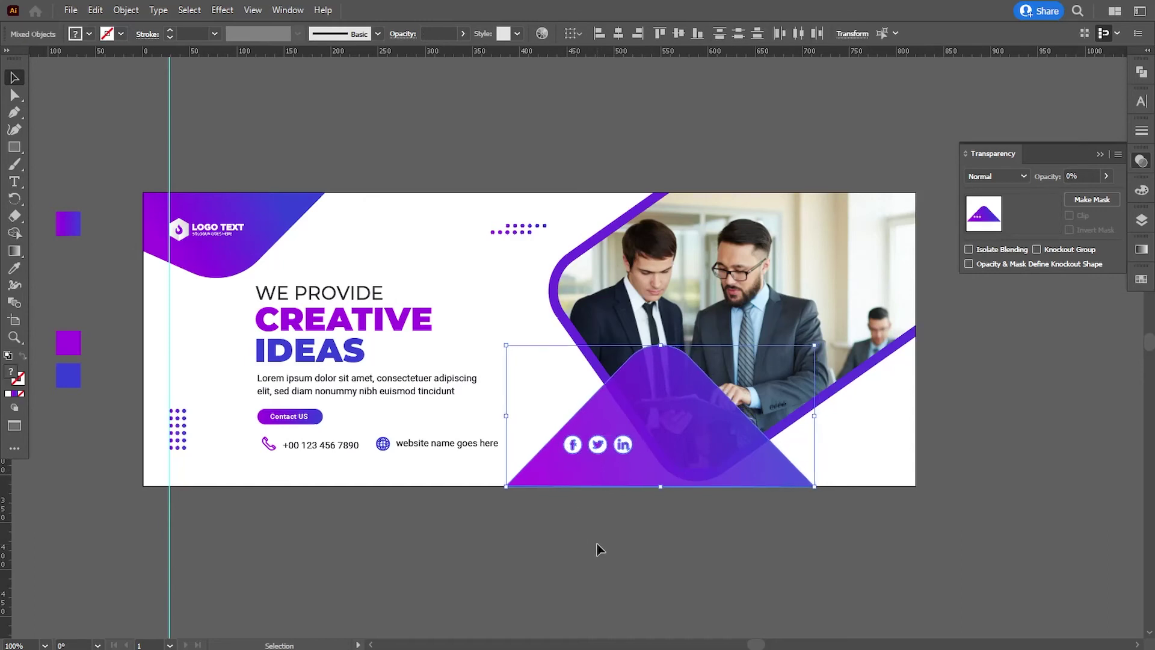
left_click(609, 562)
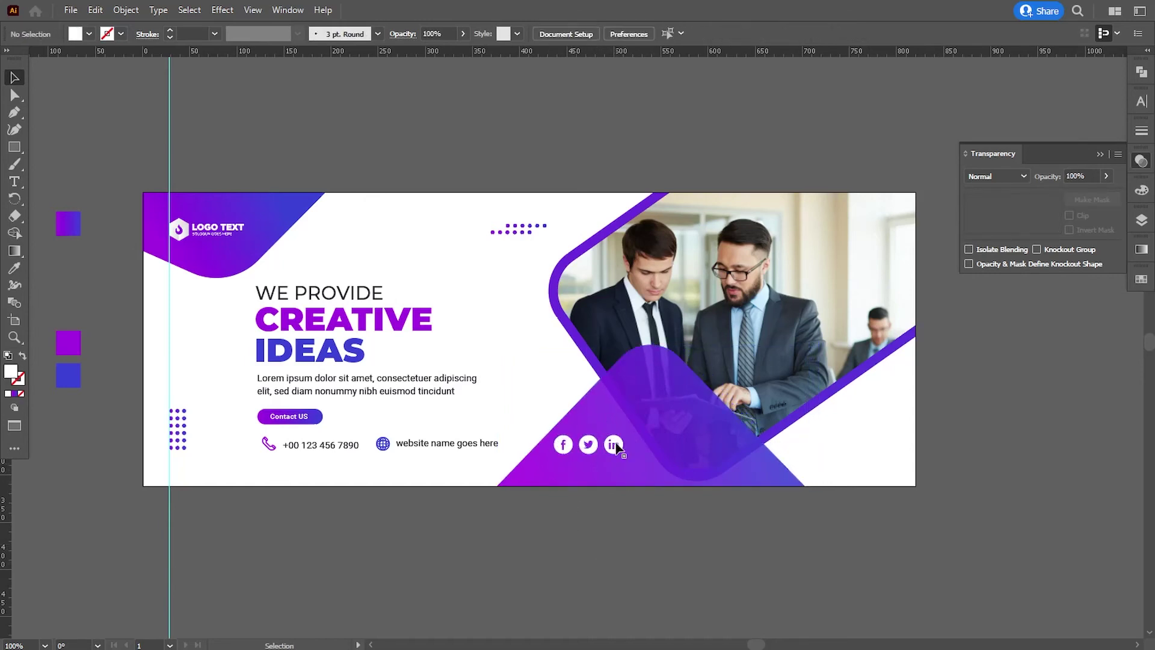
- Nudge the social icon row slightly right and up within the purple triangle
left_click(617, 444)
key("Up")
key("Up")
key("Right")
key("Right")
key("Right")
key("Right")
key("Right")
key("Right")
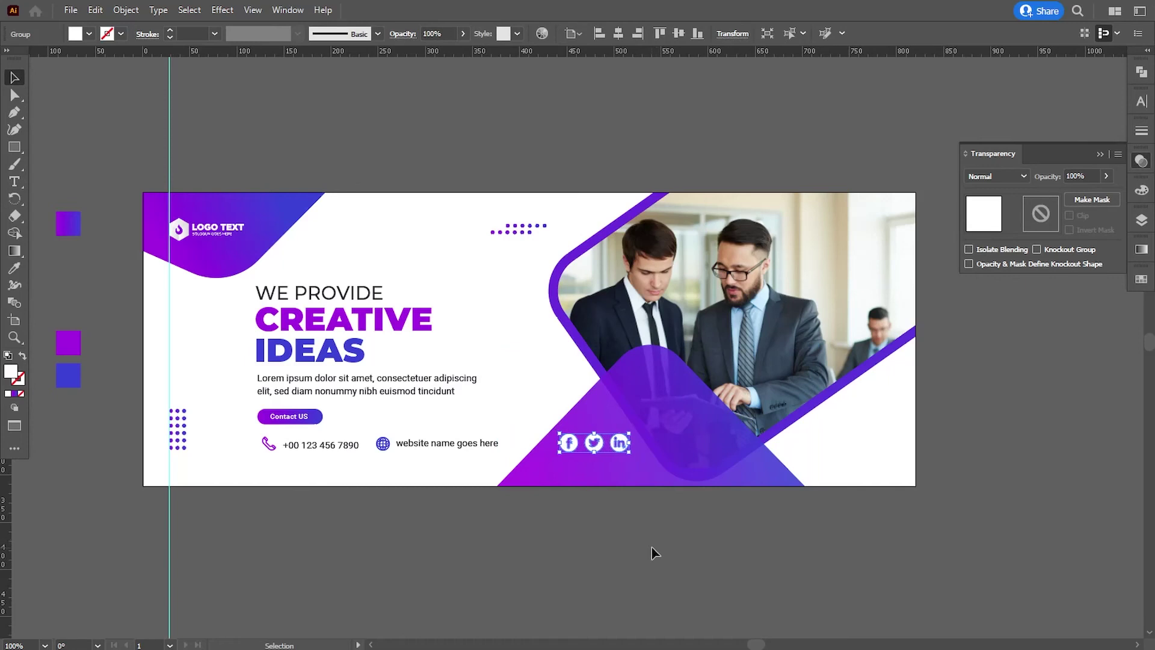
left_click(648, 549)
left_click_drag(640, 535, 662, 534)
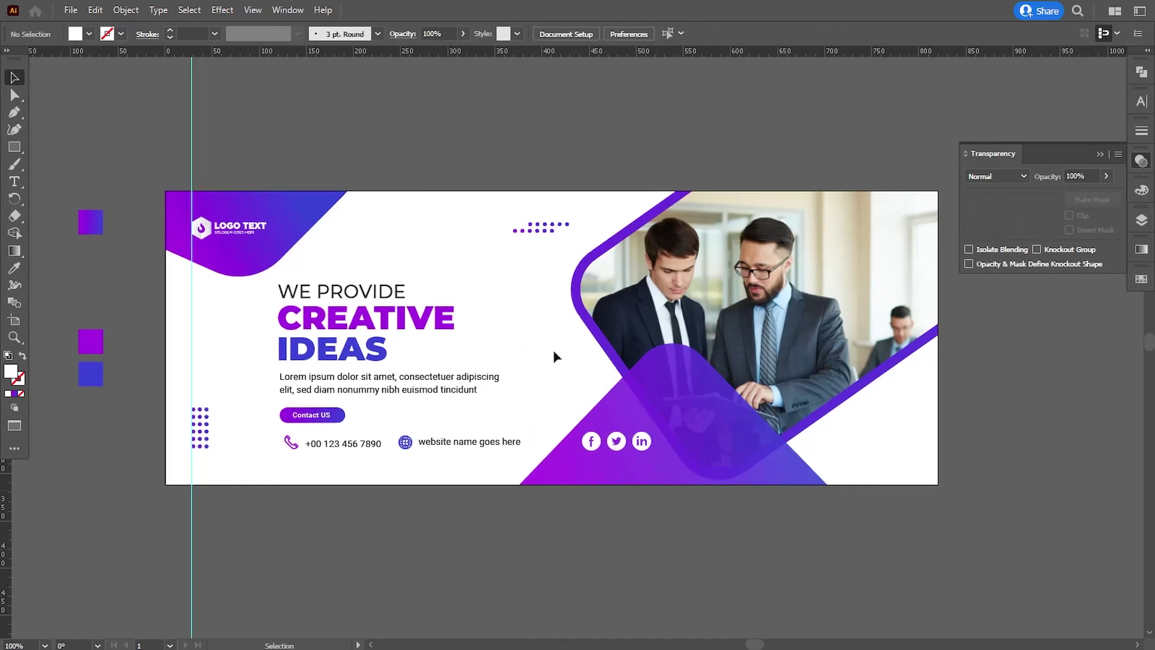
left_click_drag(525, 436, 537, 439)
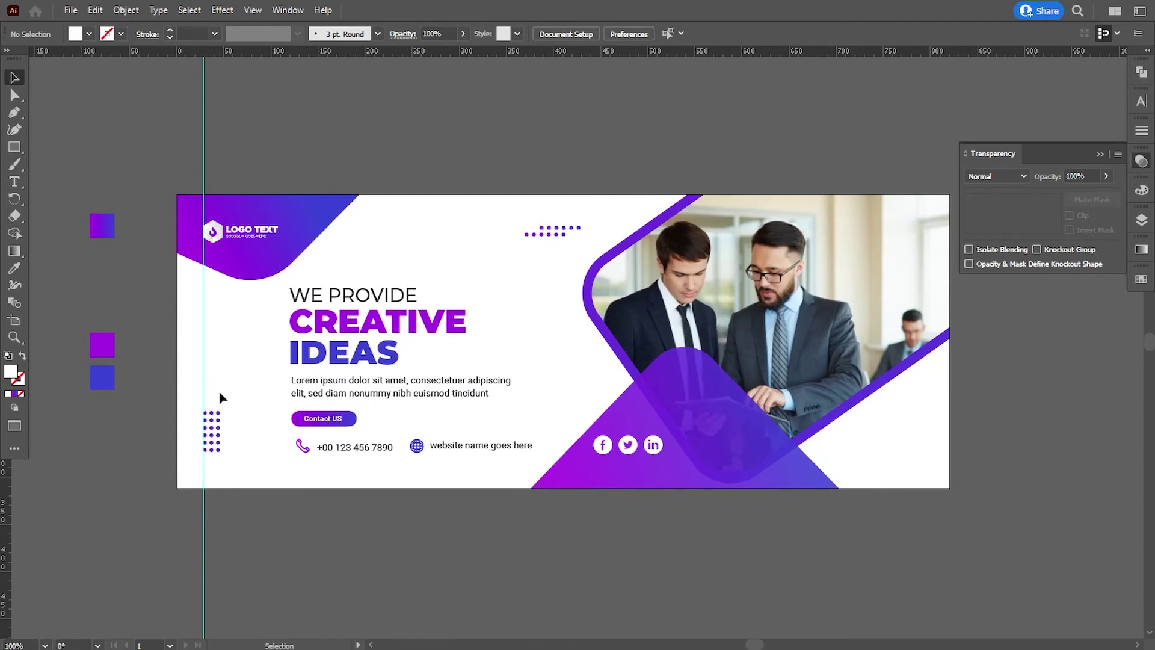
- Copy the lower-left dot block to the white lower-right corner and duplicate it alongside to form a 6 × 6 grid
left_click(217, 428)
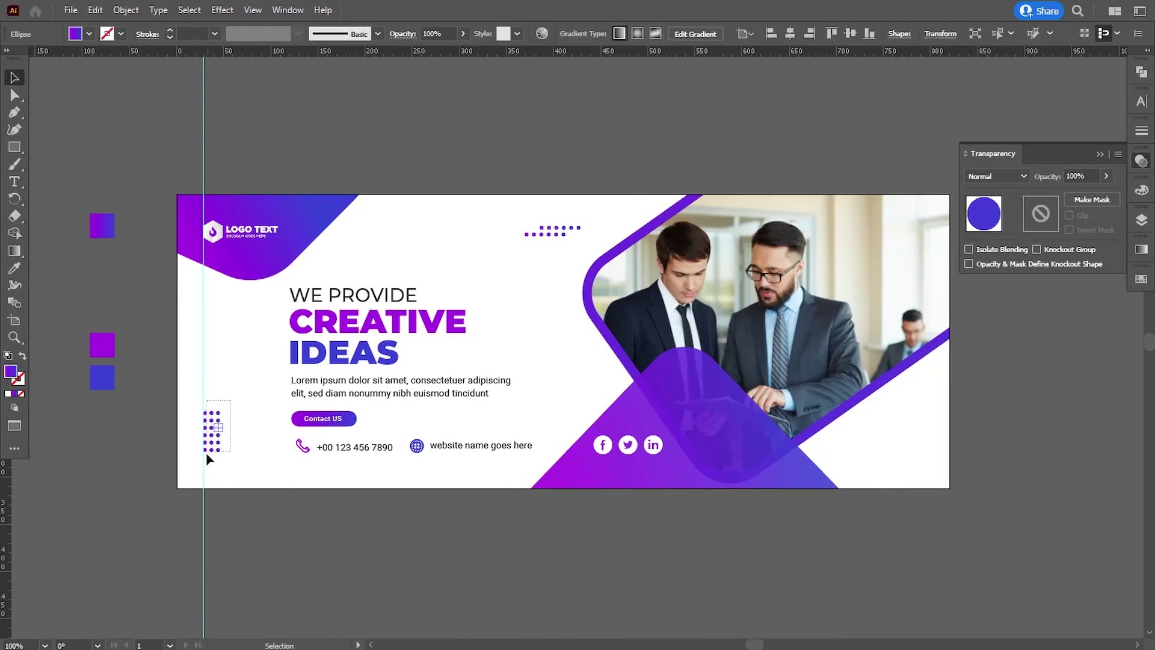
left_click_drag(206, 453, 797, 405)
key("ctrl+equal")
key("ctrl+equal")
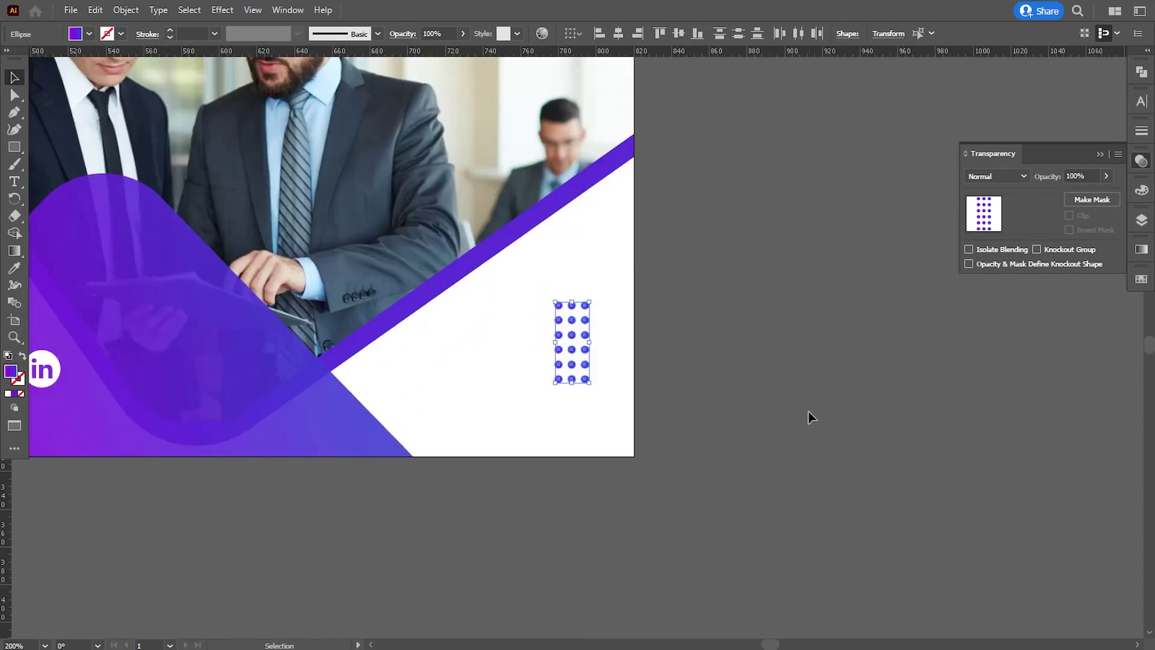
left_click_drag(716, 404, 716, 421)
left_click_drag(559, 373, 521, 377, "alt+shift")
left_click(704, 461)
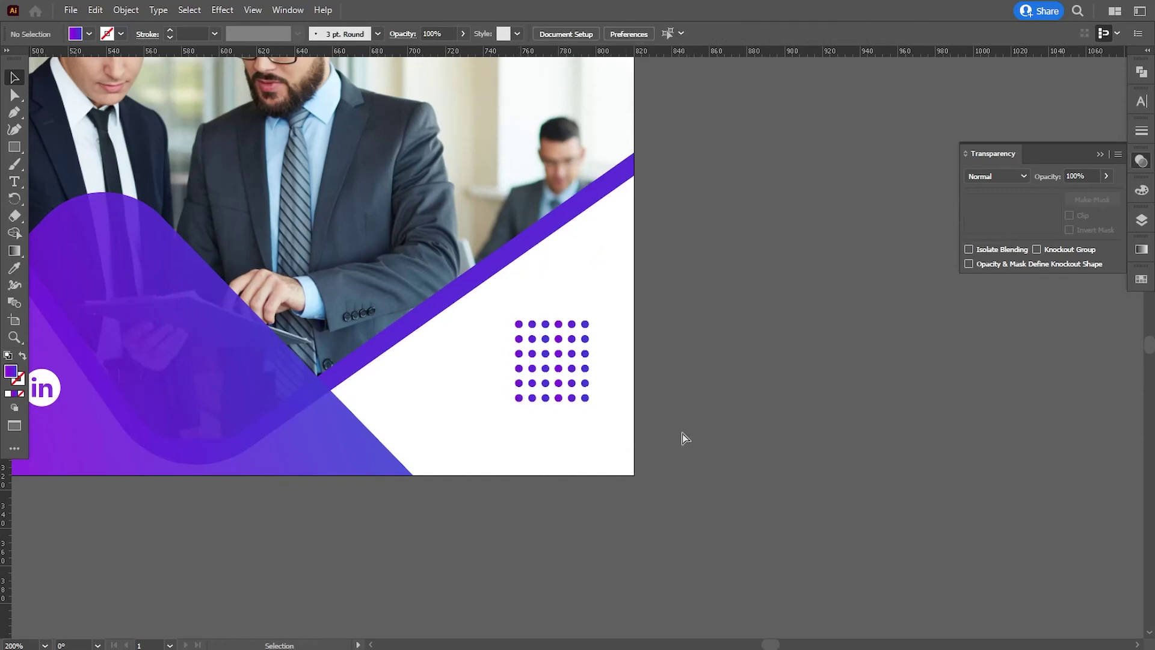
- Run one continuous purple-to-blue gradient horizontally across all dots of the lower-right grid
key("ctrl+equal")
left_click_drag(619, 278, 464, 441)
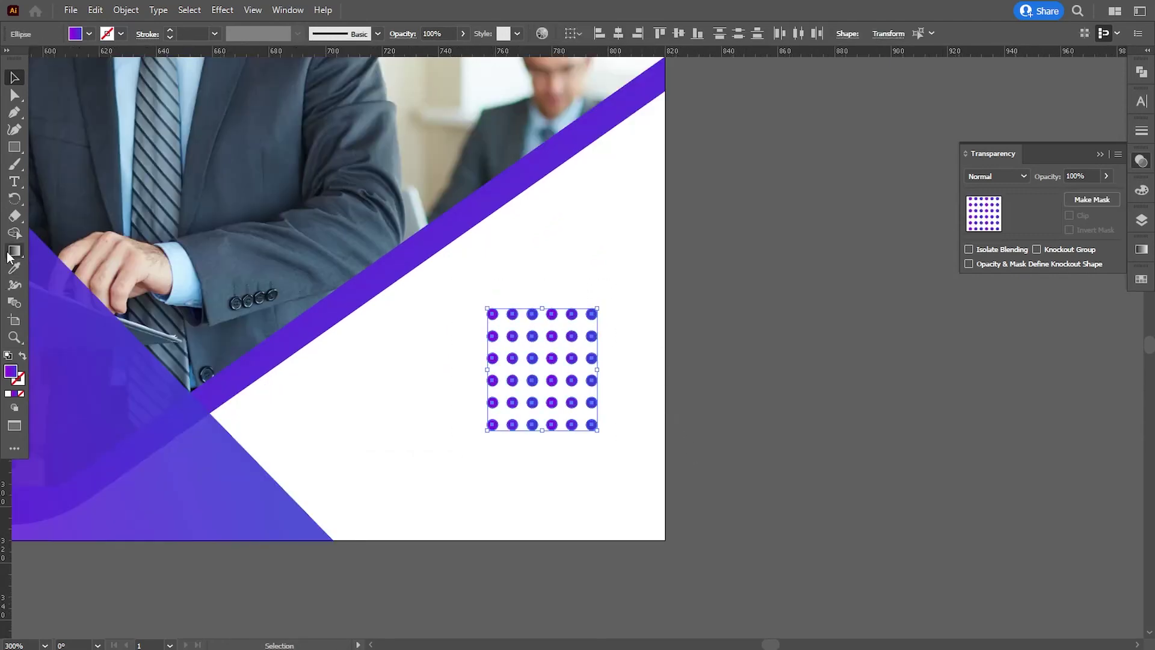
left_click(9, 253)
left_click_drag(456, 370, 600, 370)
left_click(14, 78)
left_click(790, 371)
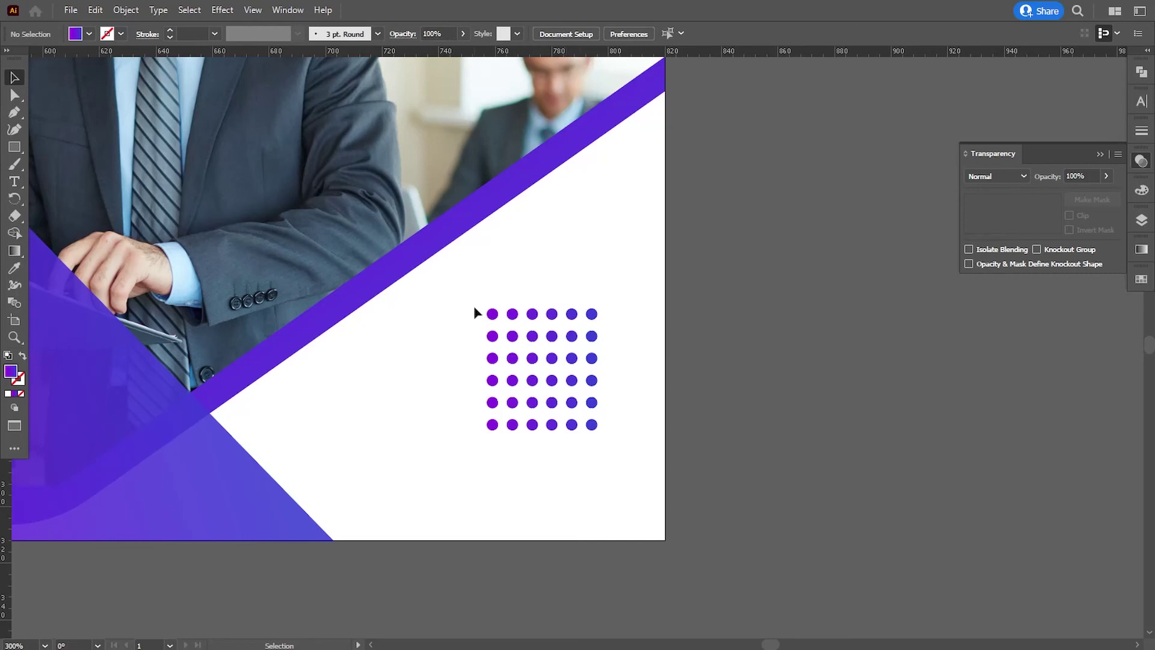
- Delete the upper-left dots of the lower-right grid so a stepped triangle of dots remains
left_click_drag(474, 308, 503, 414)
key("Delete")
left_click_drag(494, 317, 526, 385)
key("Delete")
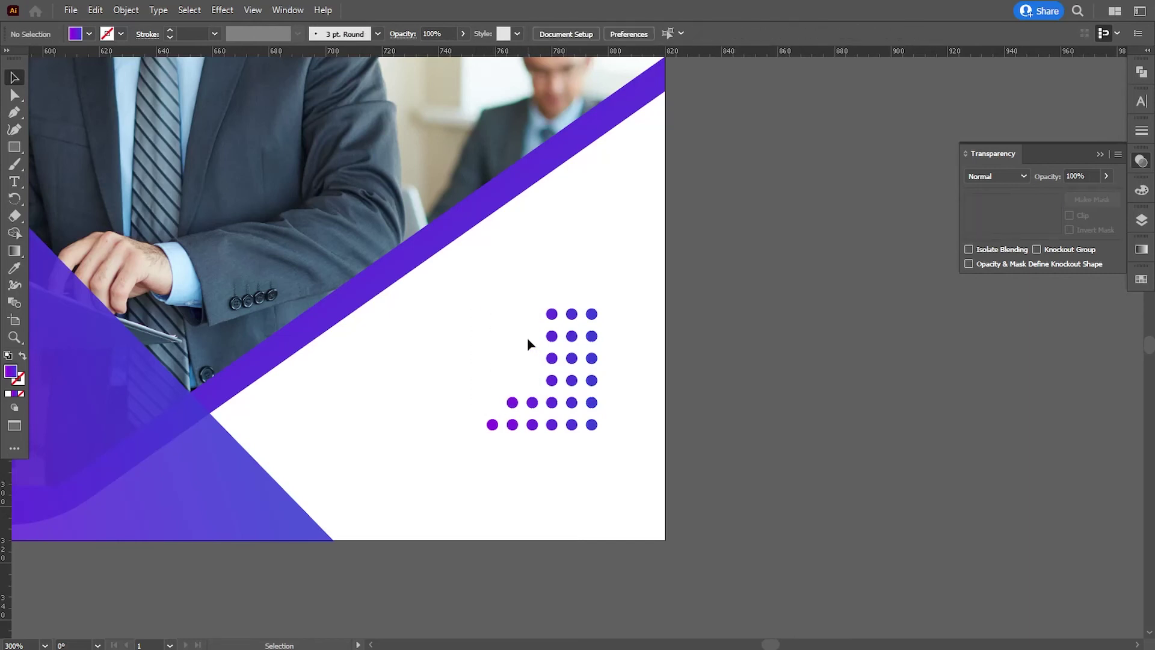
key("ctrl+z")
left_click(492, 338)
left_click_drag(494, 305, 559, 341)
key("Delete")
key("Delete")
key("Delete")
left_click(572, 315)
key("Delete")
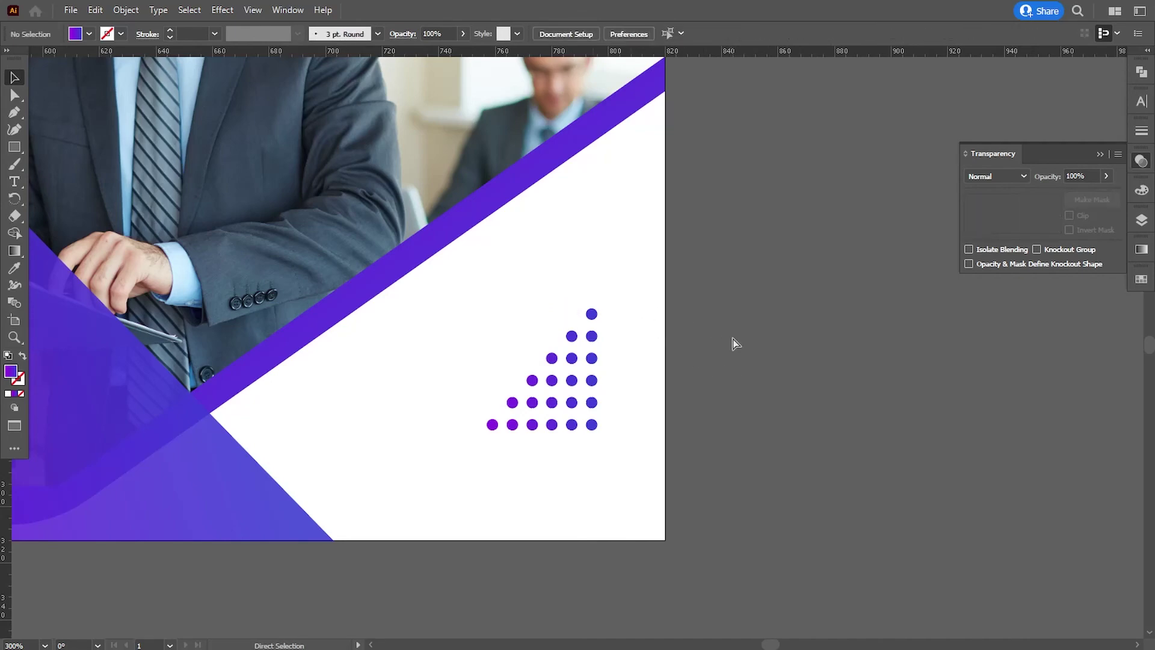
- Nudge the dot triangle slightly down in the banner's lower-right corner
key("ctrl+0")
key("ctrl+plus")
left_click_drag(587, 431, 721, 459)
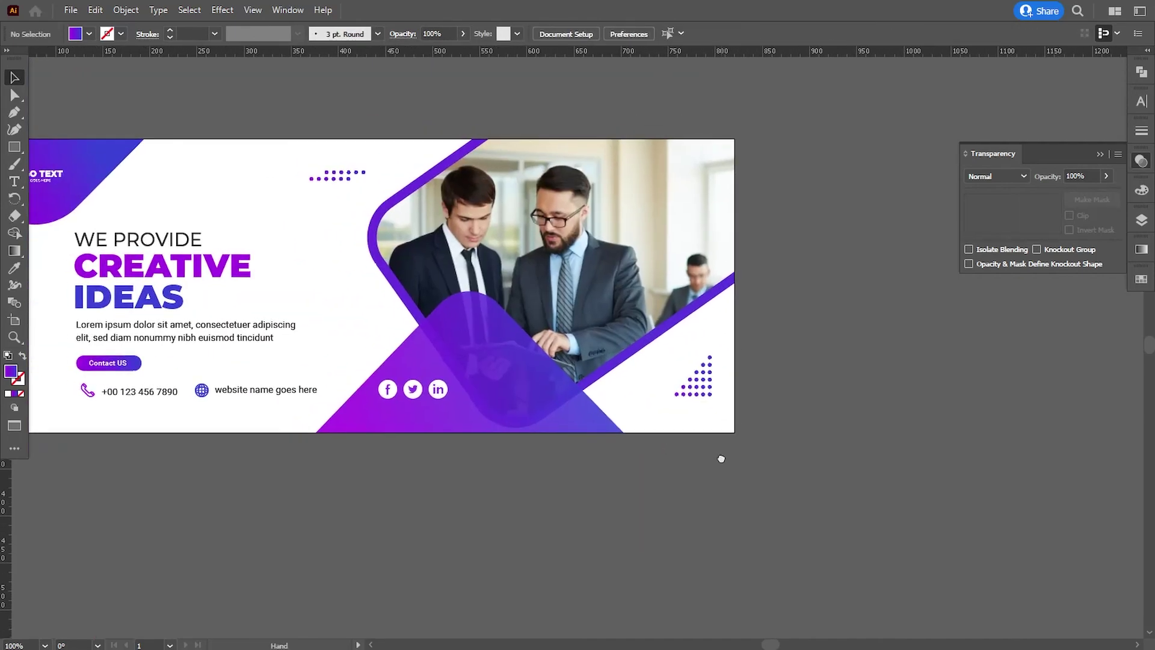
left_click_drag(686, 390, 667, 407)
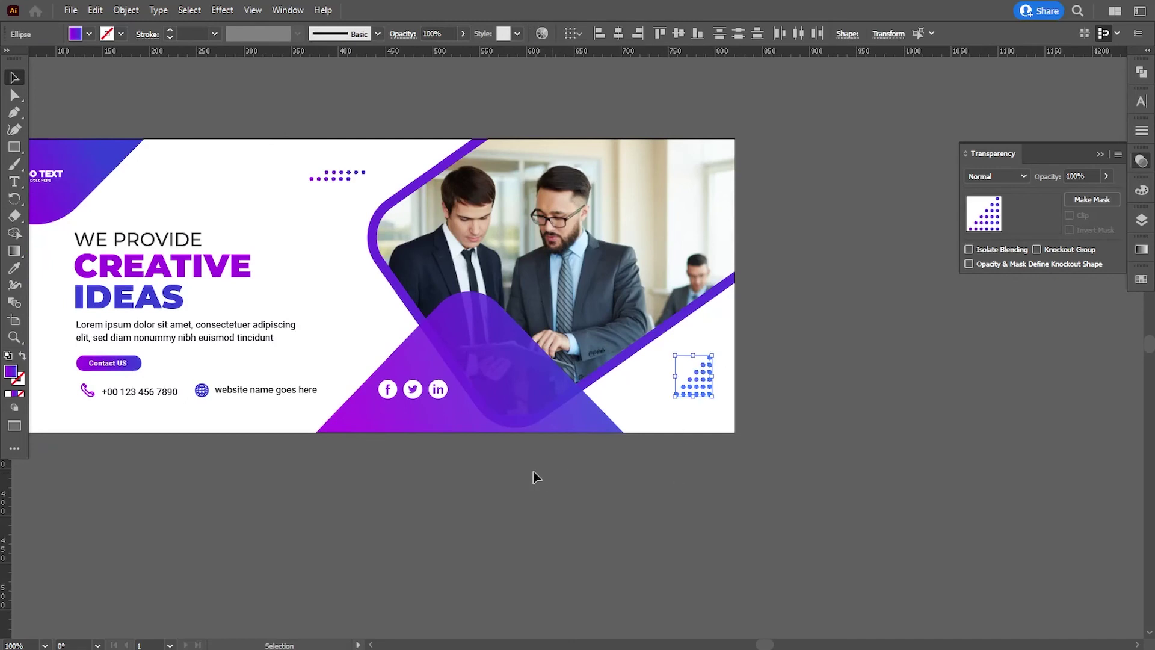
left_click_drag(531, 470, 625, 488)
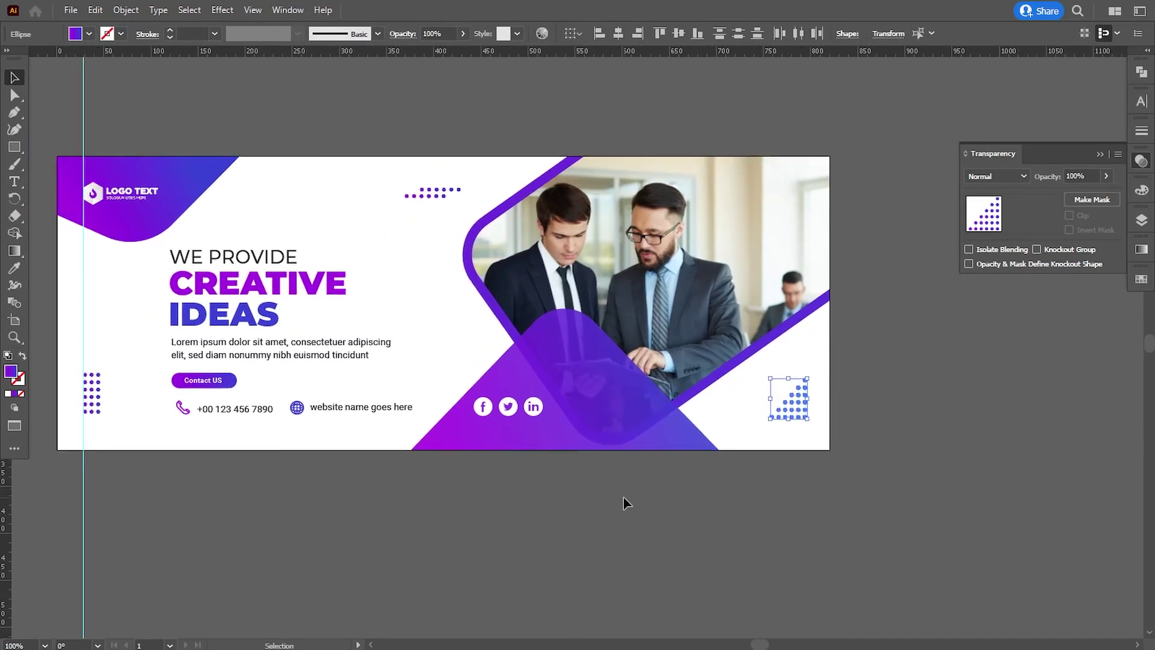
left_click(590, 546)
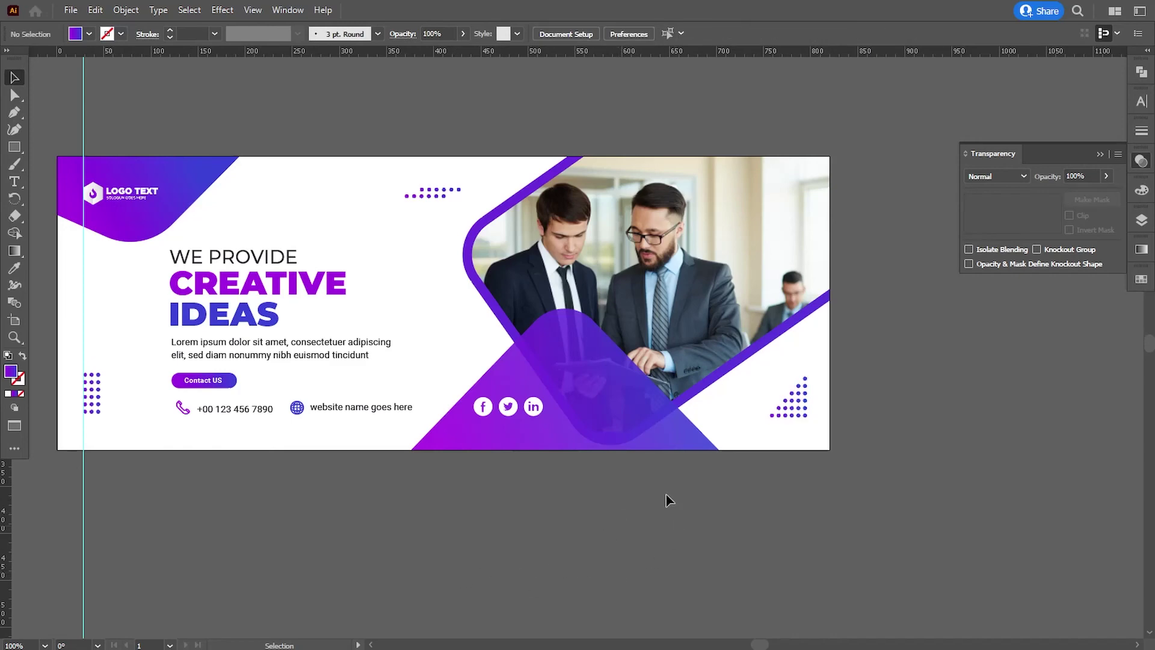
left_click_drag(415, 358, 469, 373)
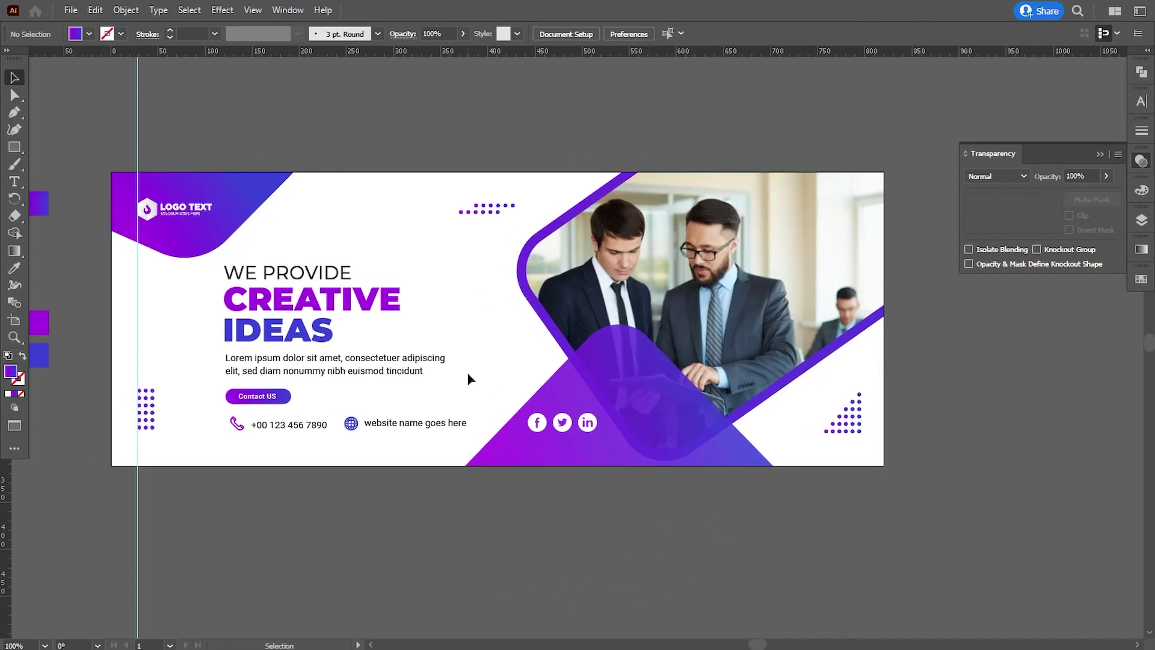
- Draw a circle about 19 px wide in the white area between the headline and the photo frame
left_click(15, 151)
right_click(15, 151)
left_click(48, 165)
key("ctrl+plus")
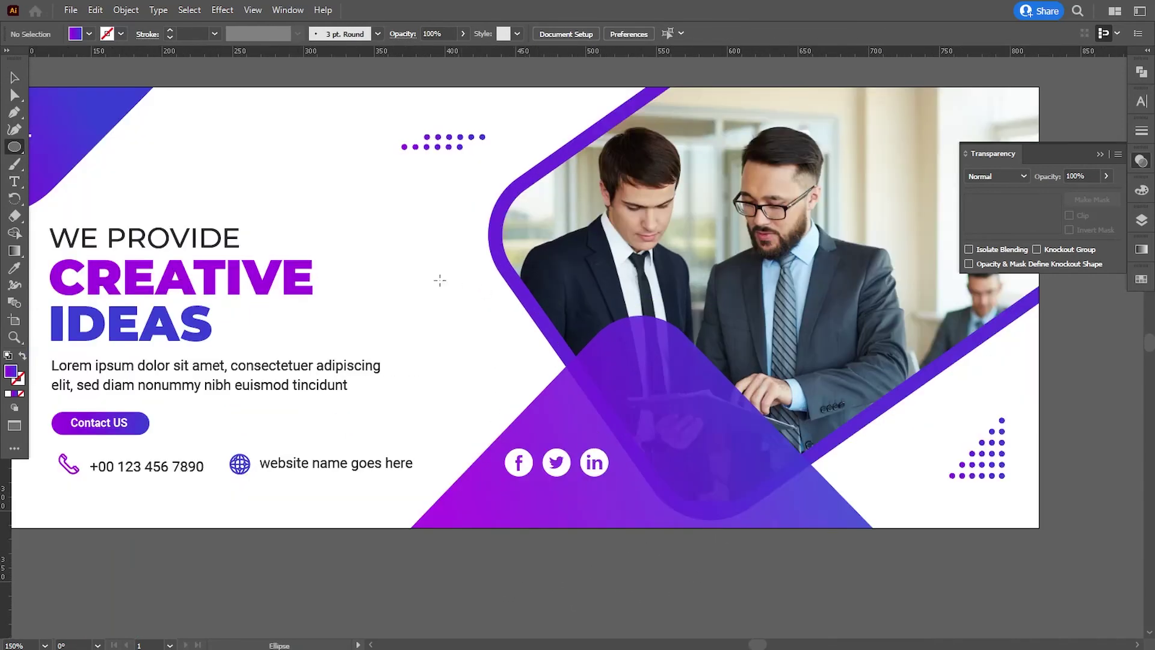
left_click_drag(385, 269, 413, 296)
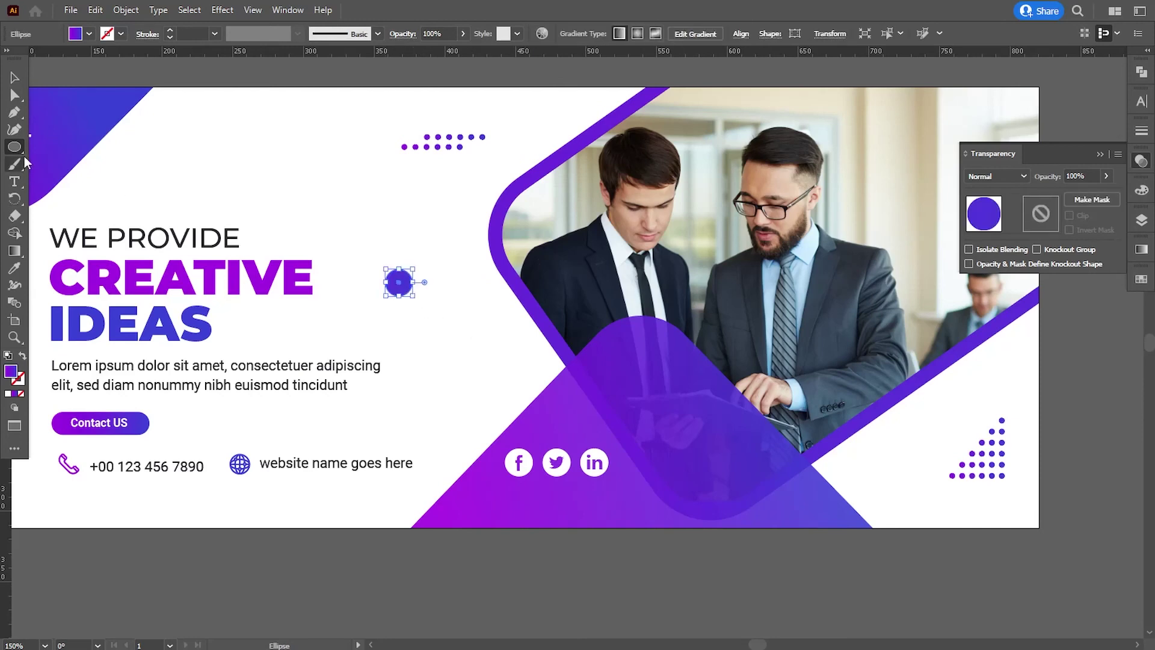
- Turn the circle into an unfilled ring with a 5 pt gradient stroke
left_click(22, 355)
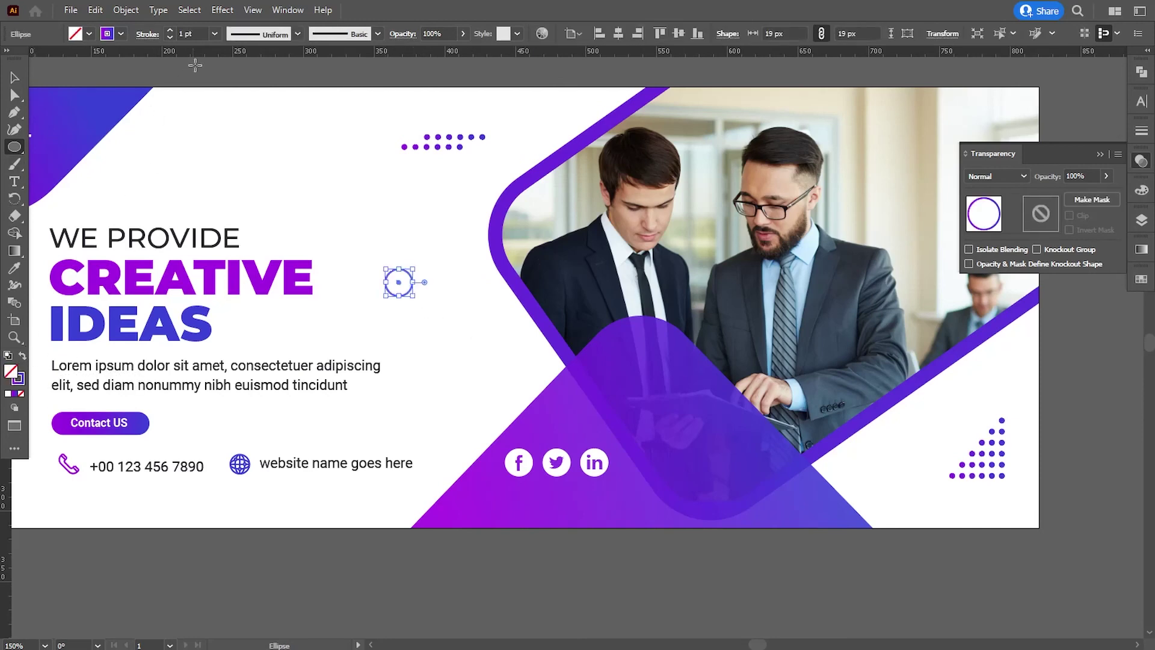
left_click(215, 34)
left_click(231, 239)
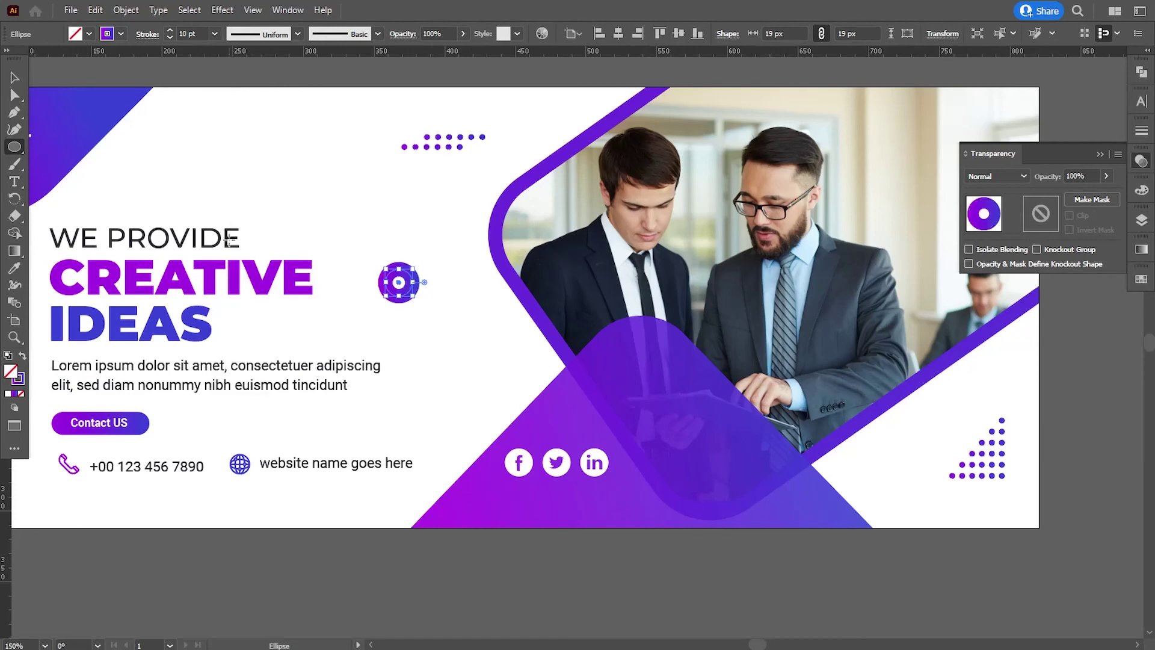
left_click(188, 34)
key("Down")
key("Down")
key("Down")
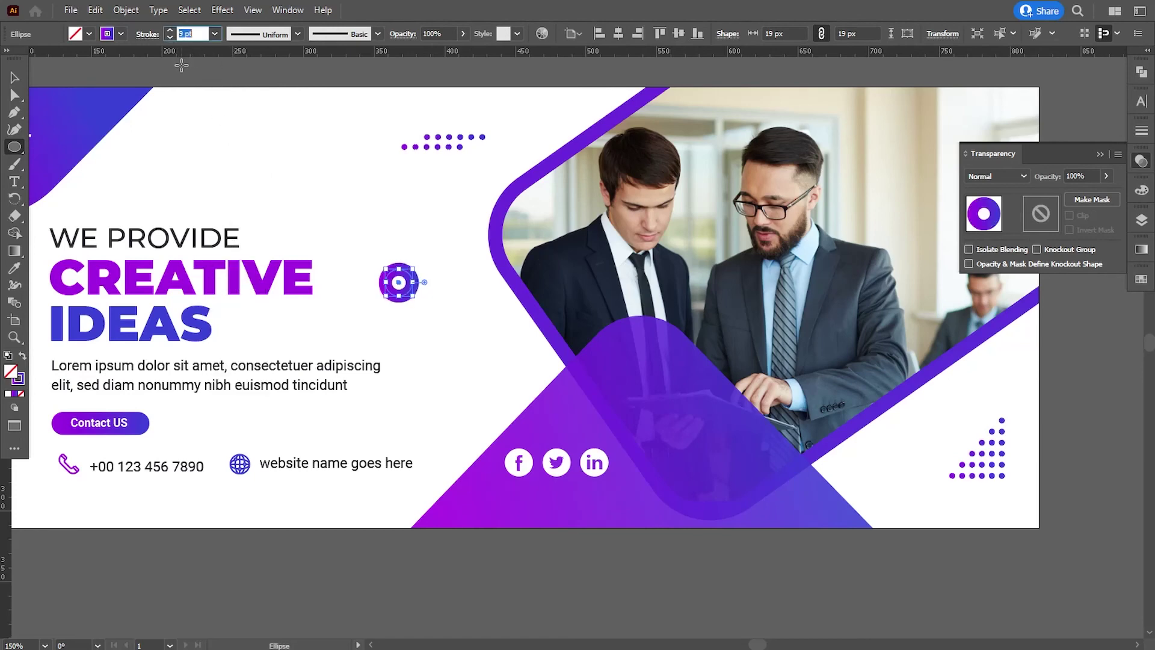
key("Down")
key("Down")
left_click(14, 77)
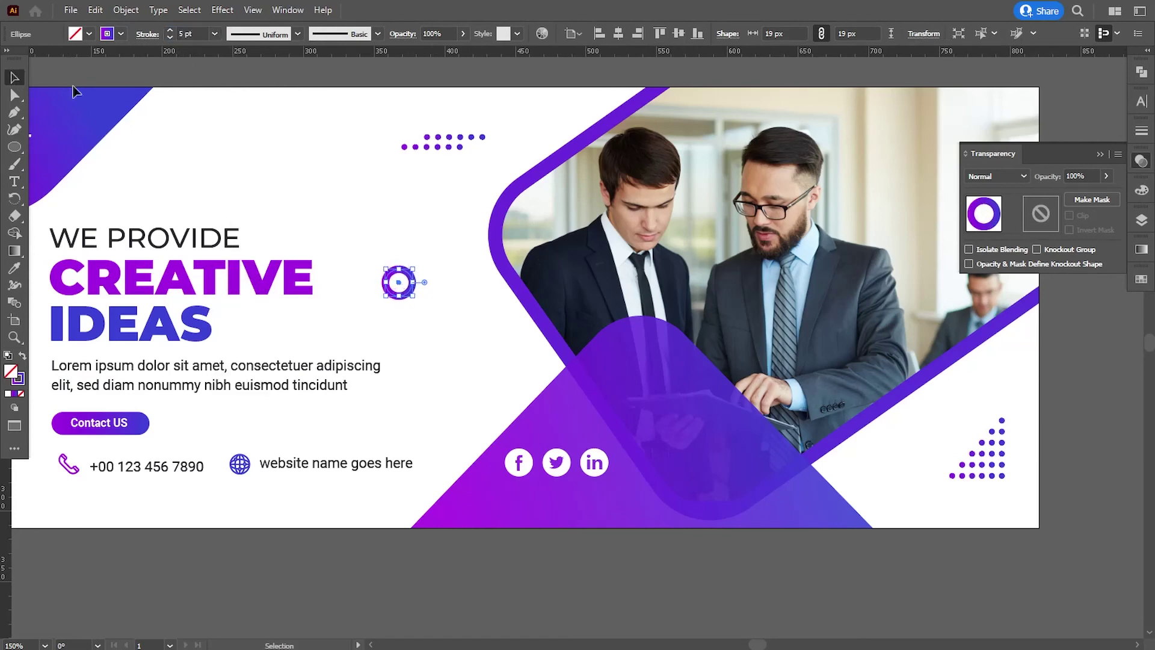
left_click(77, 95)
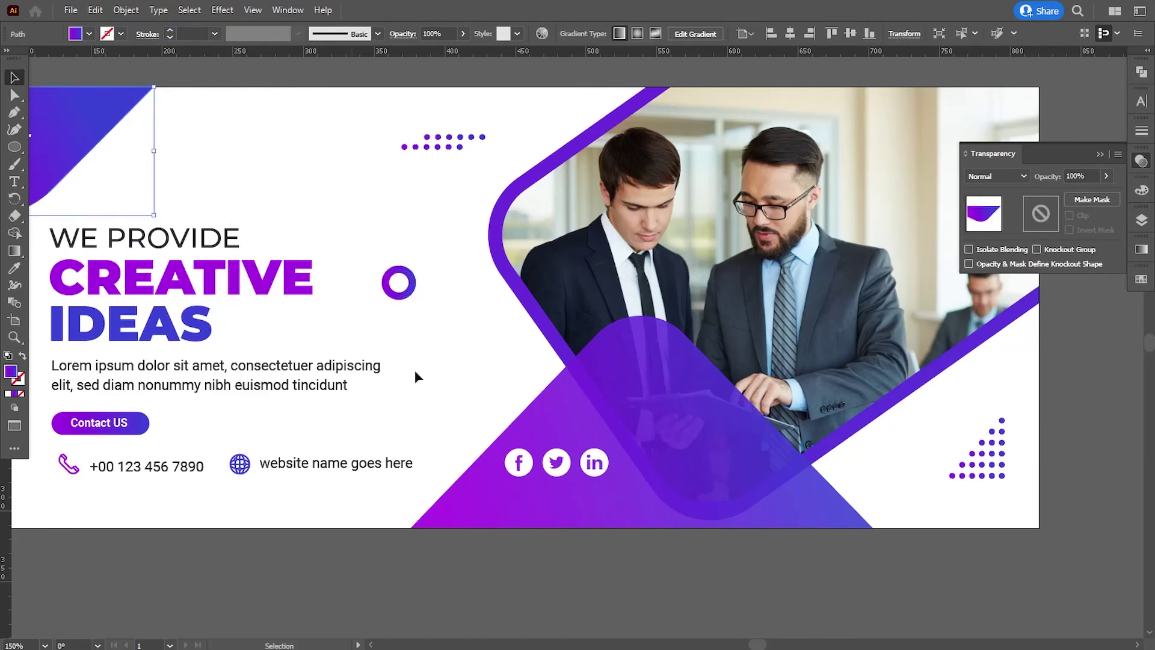
- Shrink the ring to 13.5 px with a 4 pt stroke and shift it slightly right
left_click(403, 303)
left_click(409, 295)
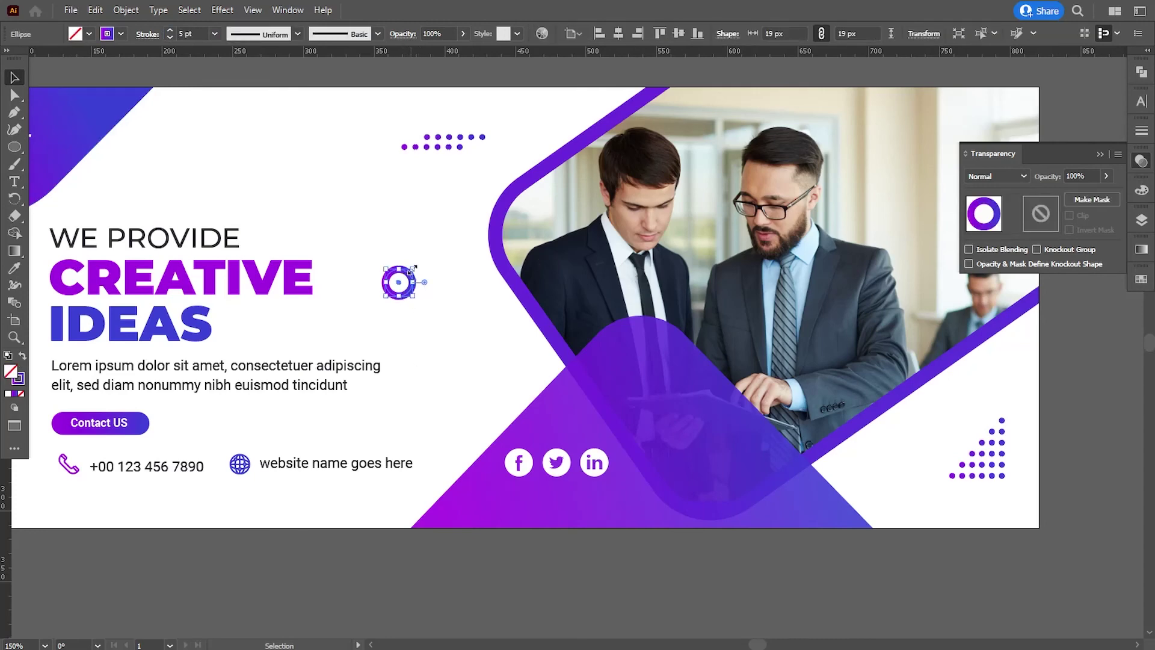
left_click_drag(415, 265, 406, 270)
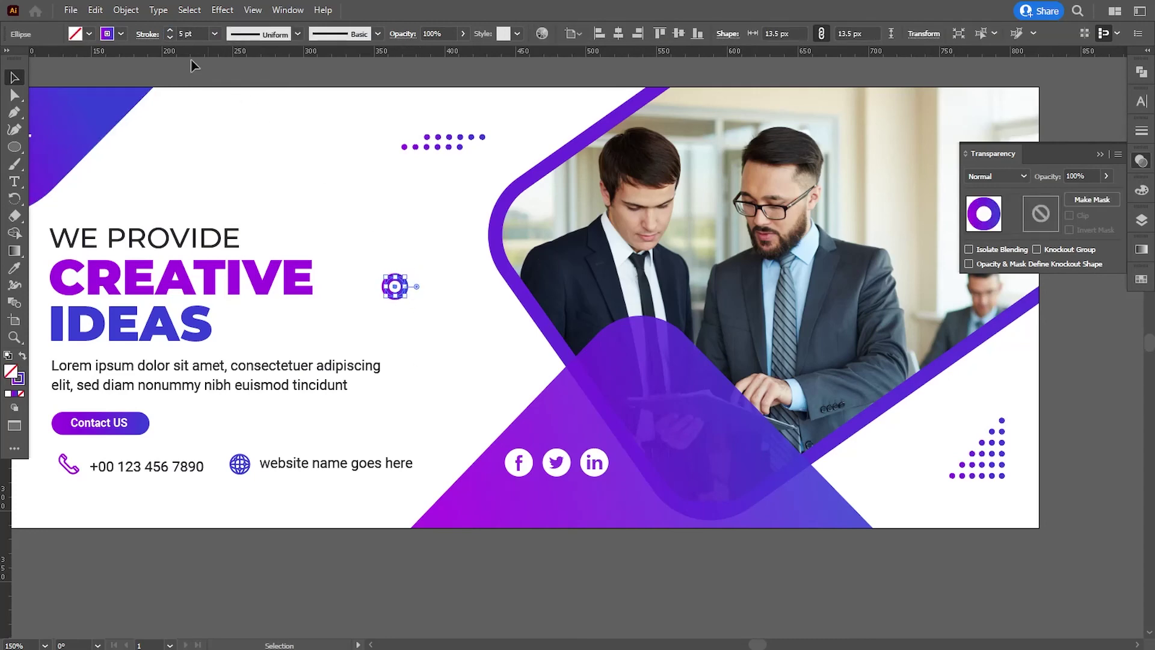
left_click(285, 158)
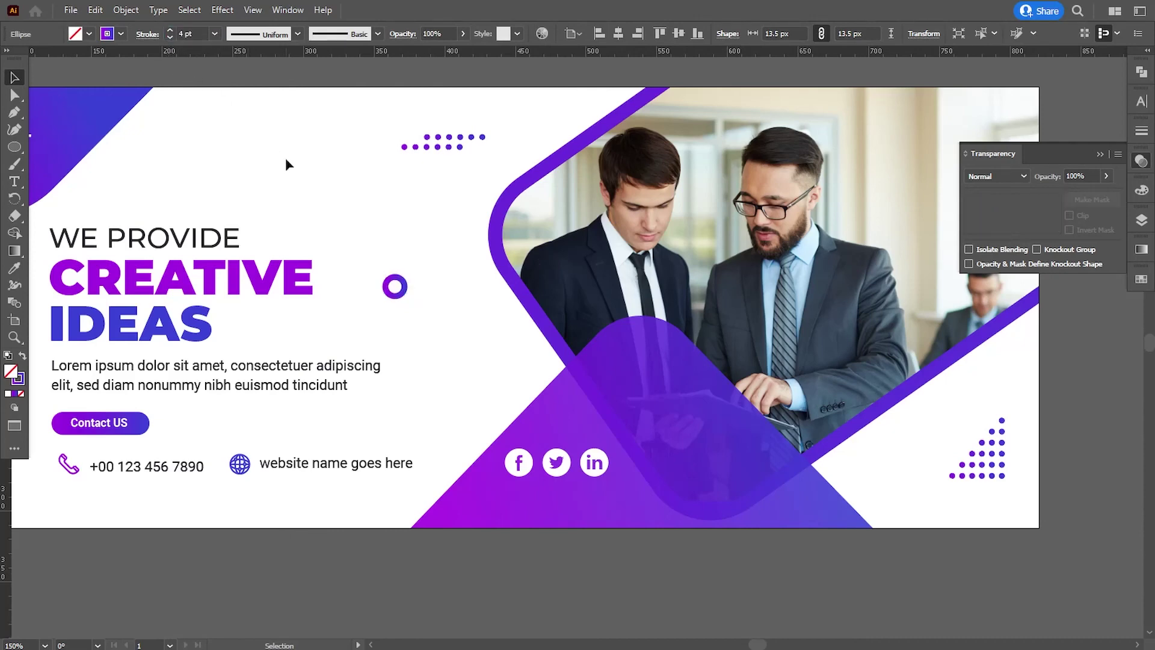
key("space")
left_click_drag(419, 323, 408, 293)
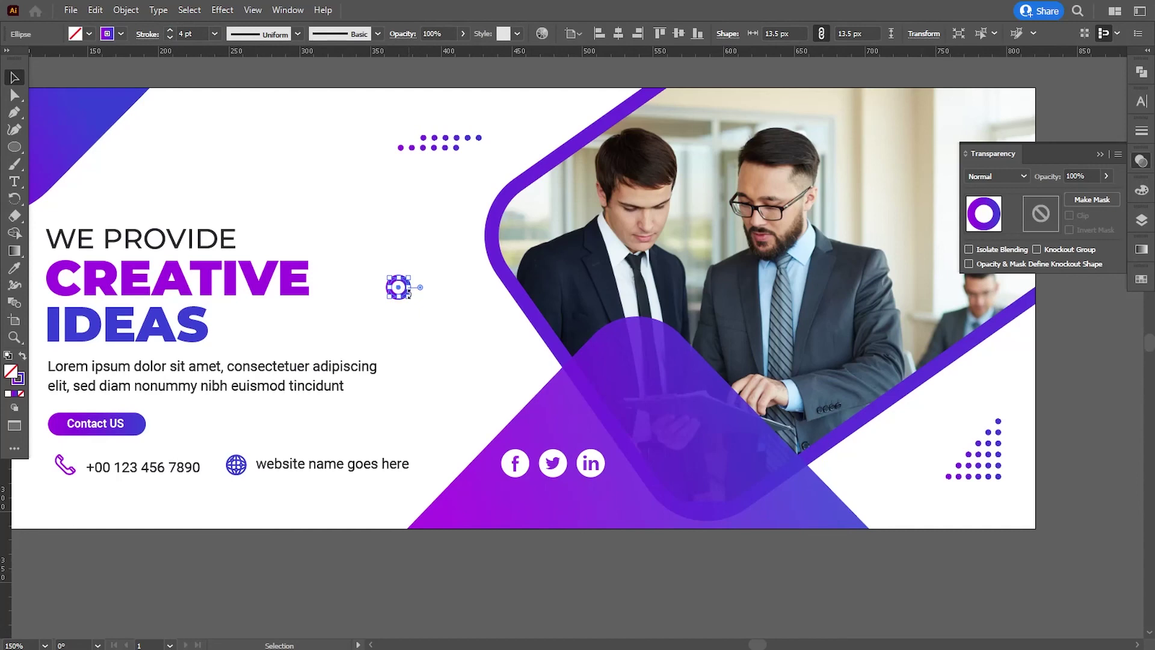
- Draw a small upright gradient-filled rectangle below and right of the ring, and fully round its corners into a pill
left_click_drag(15, 149, 43, 146)
left_click_drag(457, 336, 467, 361)
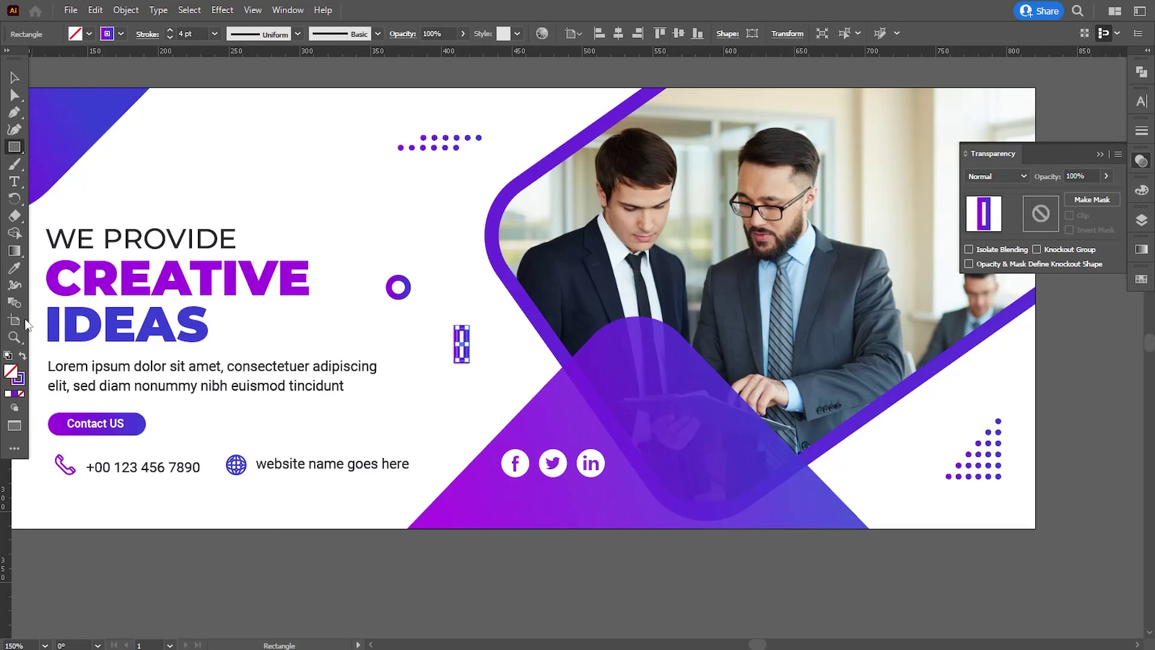
left_click(22, 356)
left_click(15, 95)
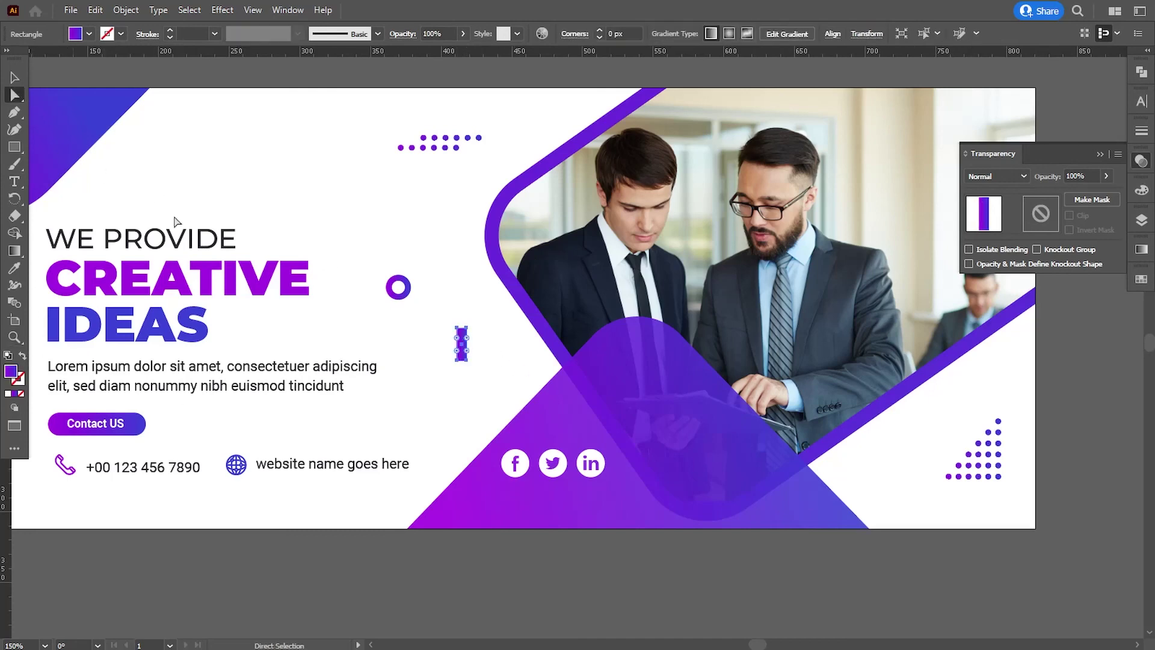
left_click(467, 383)
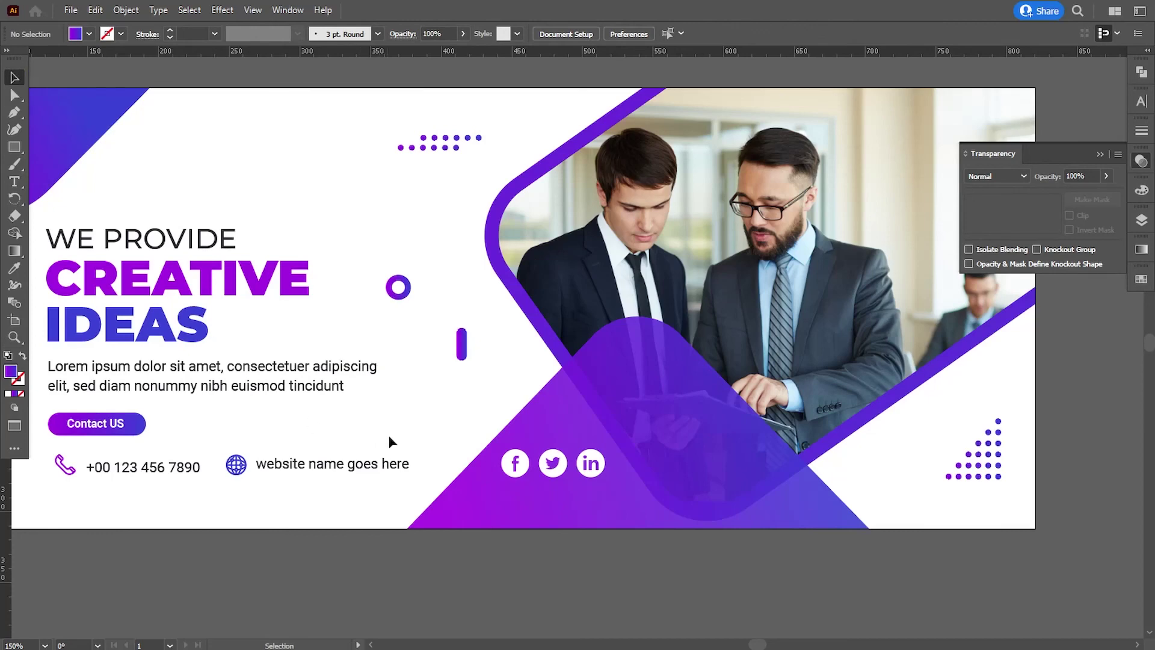
- Paste a copy of the pill in front, rotate it to horizontal to form a plus sign, and select both pills
key("ctrl+plus")
key("ctrl+plus")
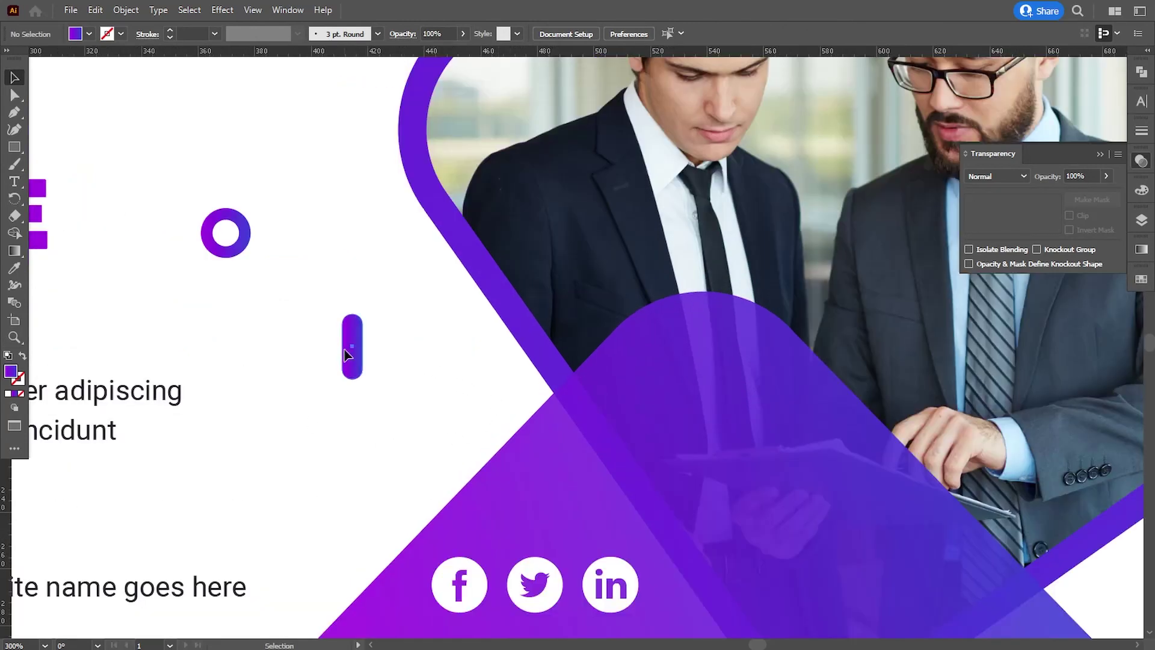
left_click(346, 355)
left_click(95, 10)
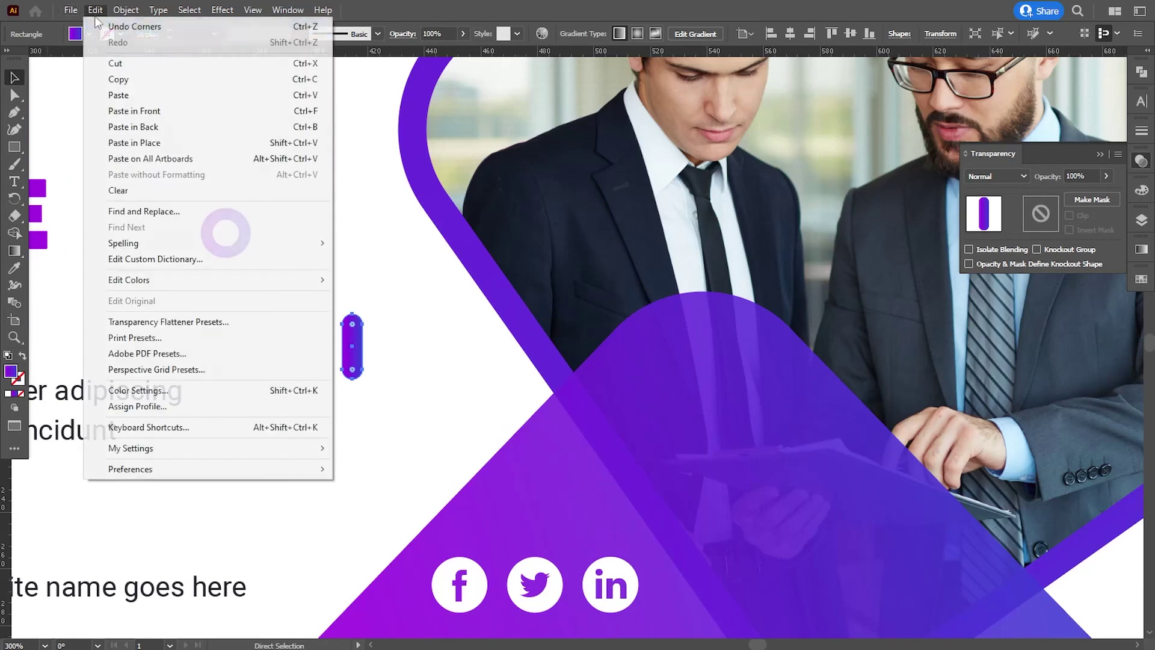
left_click(113, 78)
left_click(95, 11)
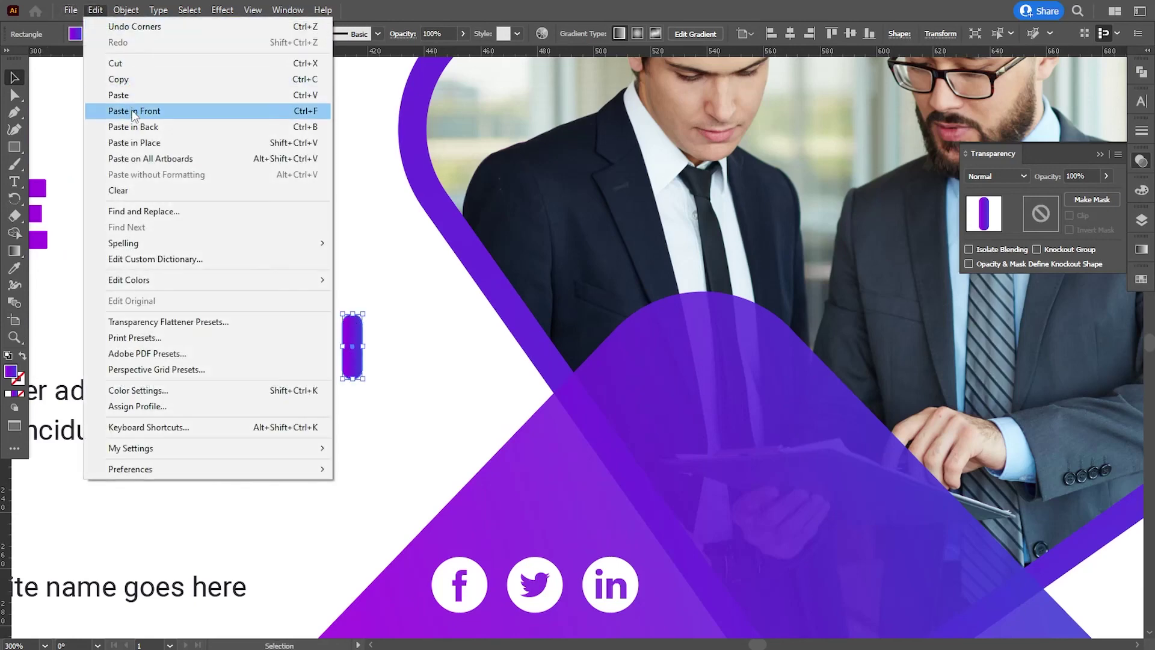
left_click(134, 110)
left_click_drag(369, 311, 390, 382)
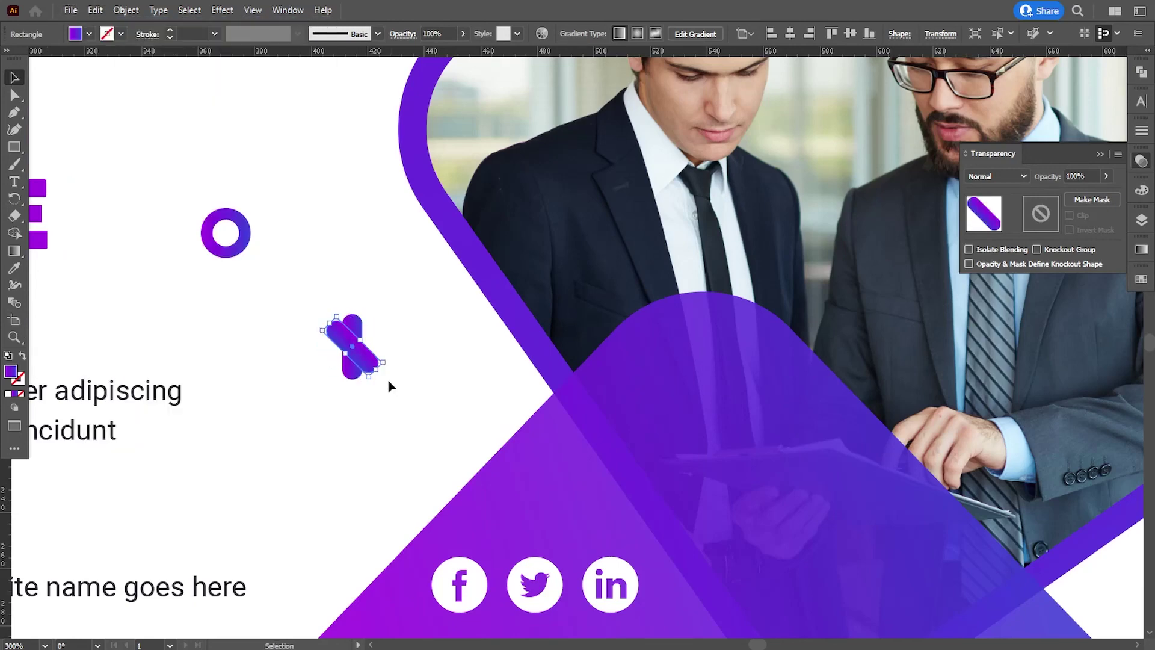
key("ctrl+z")
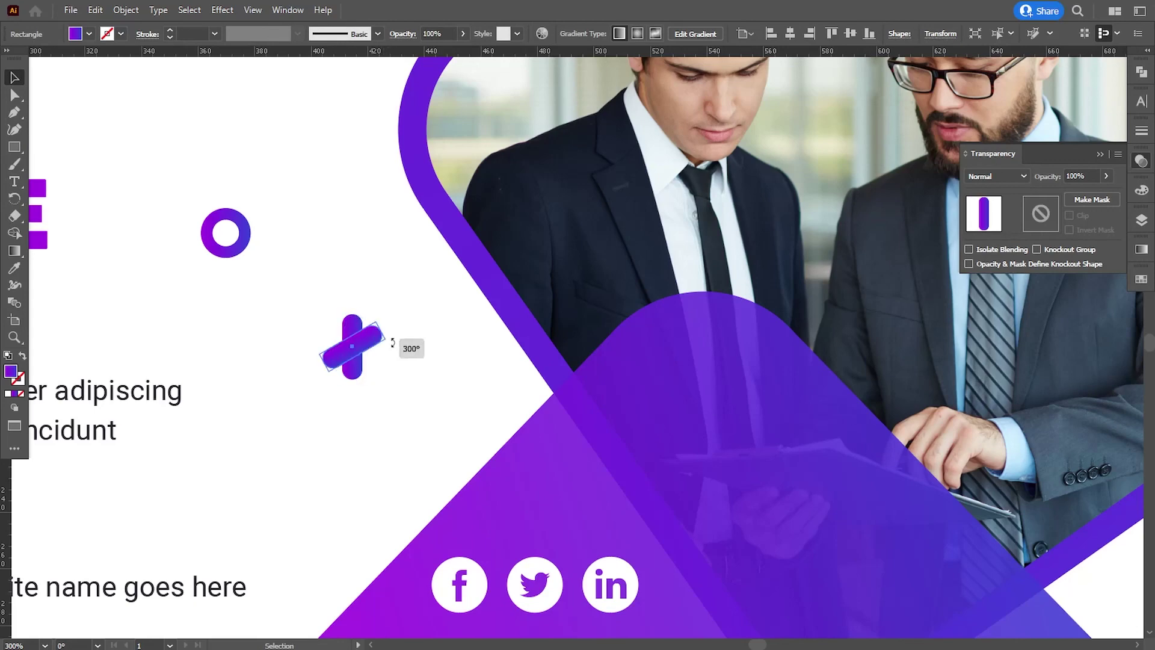
left_click(352, 329, "shift")
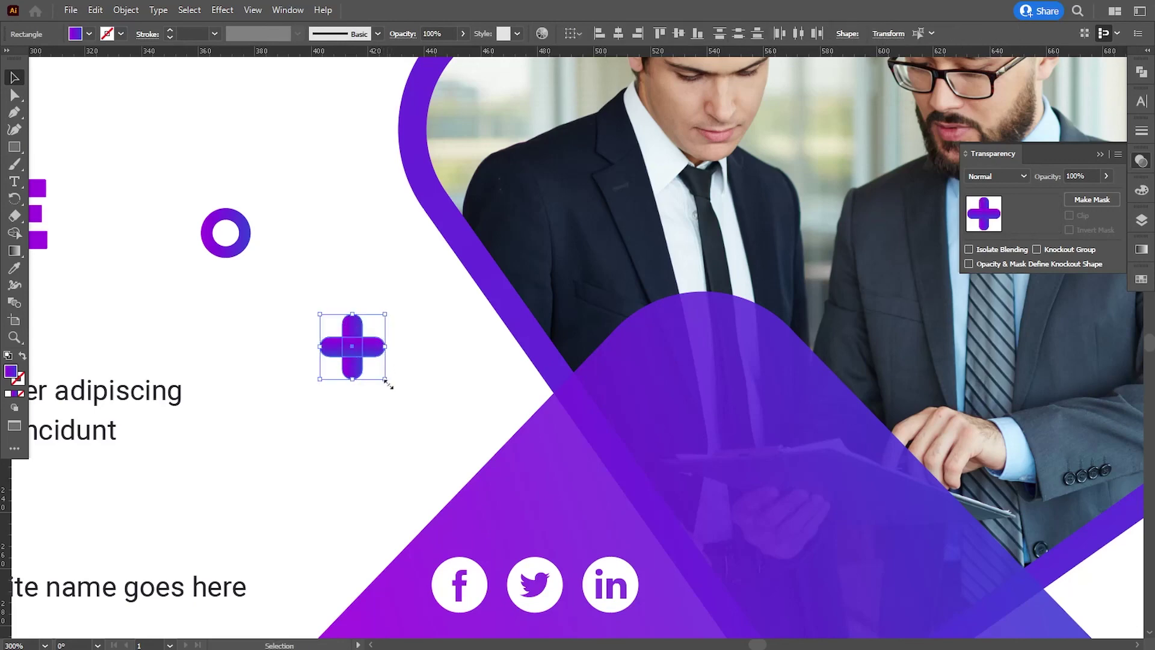